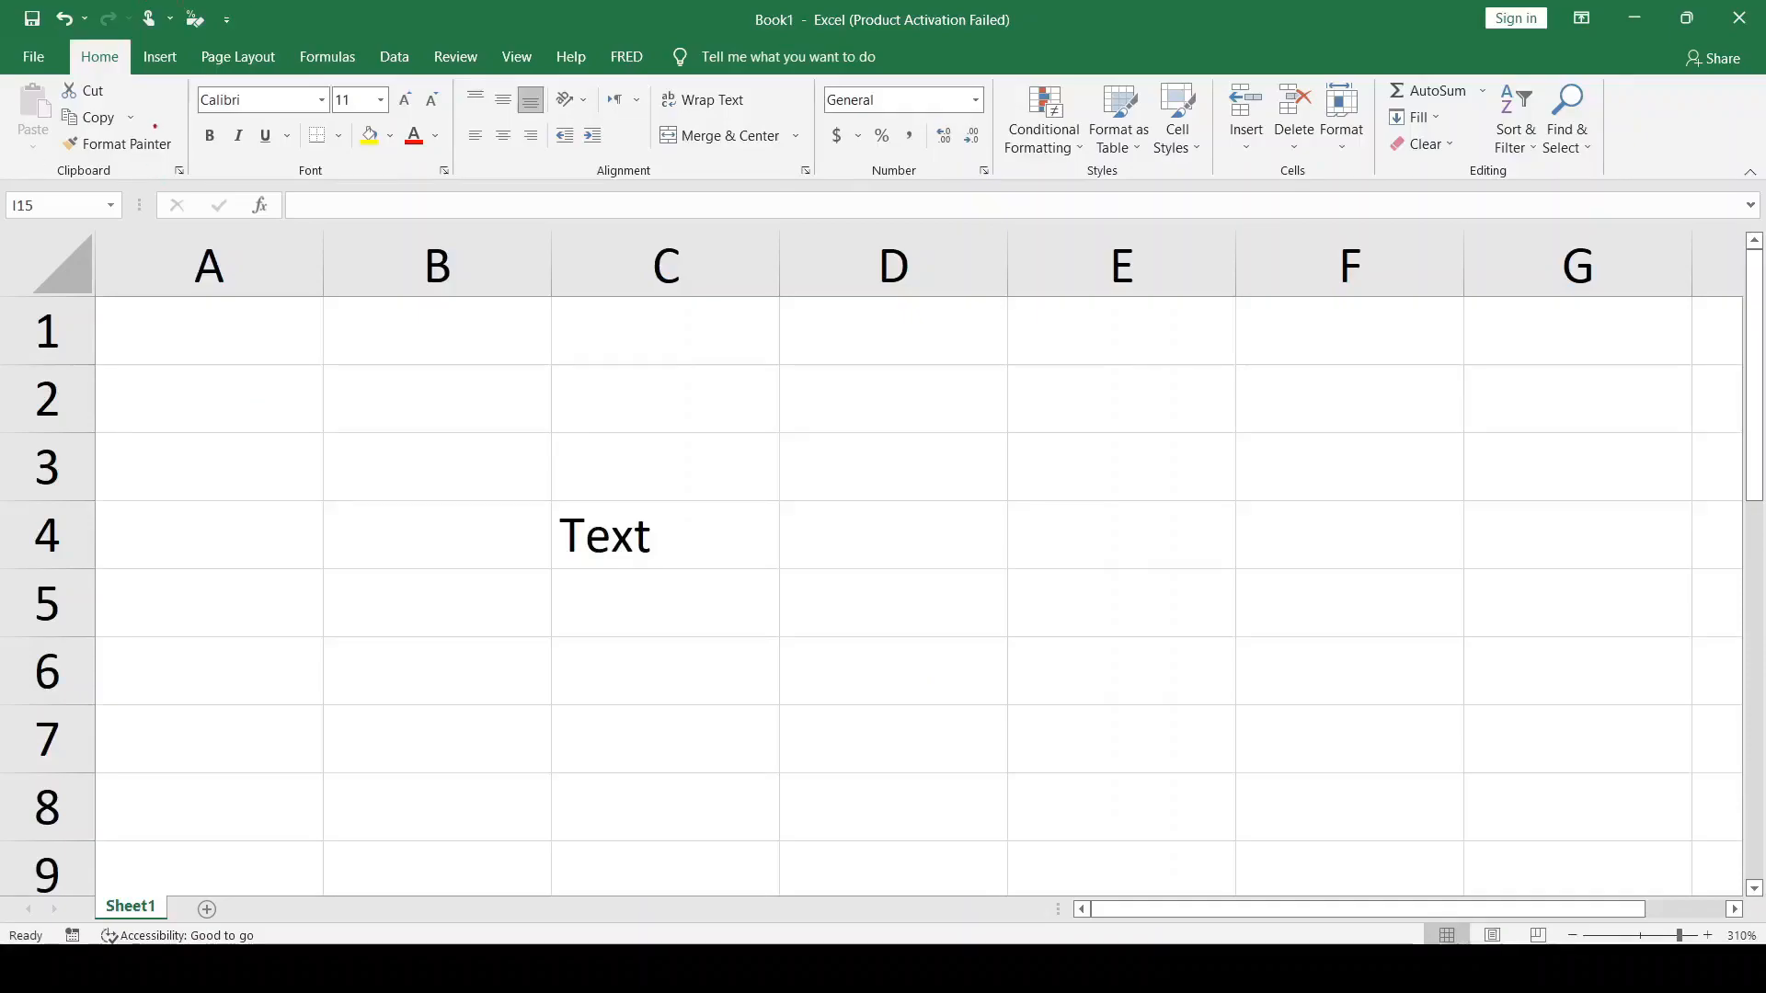
Change the font of the text in cell C4 to Broadway.
mouse_move(188, 78)
mouse_down()
mouse_move(295, 158)
mouse_move(457, 179)
mouse_up()
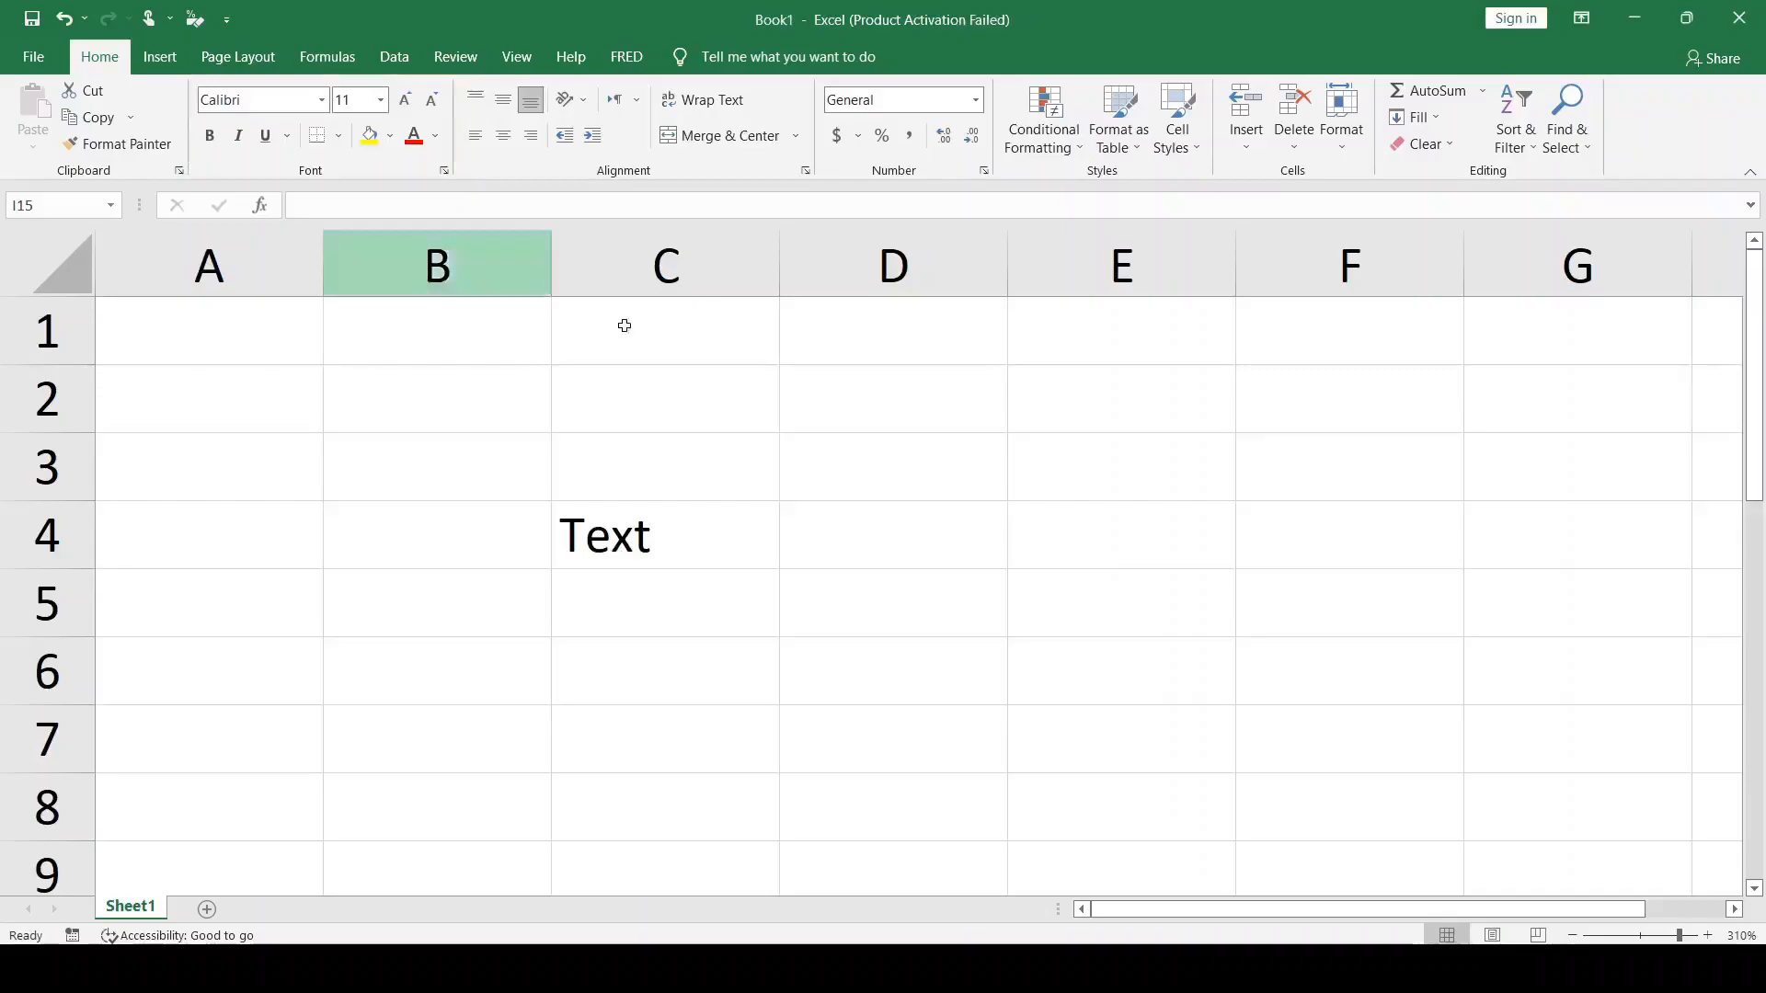
click(677, 550)
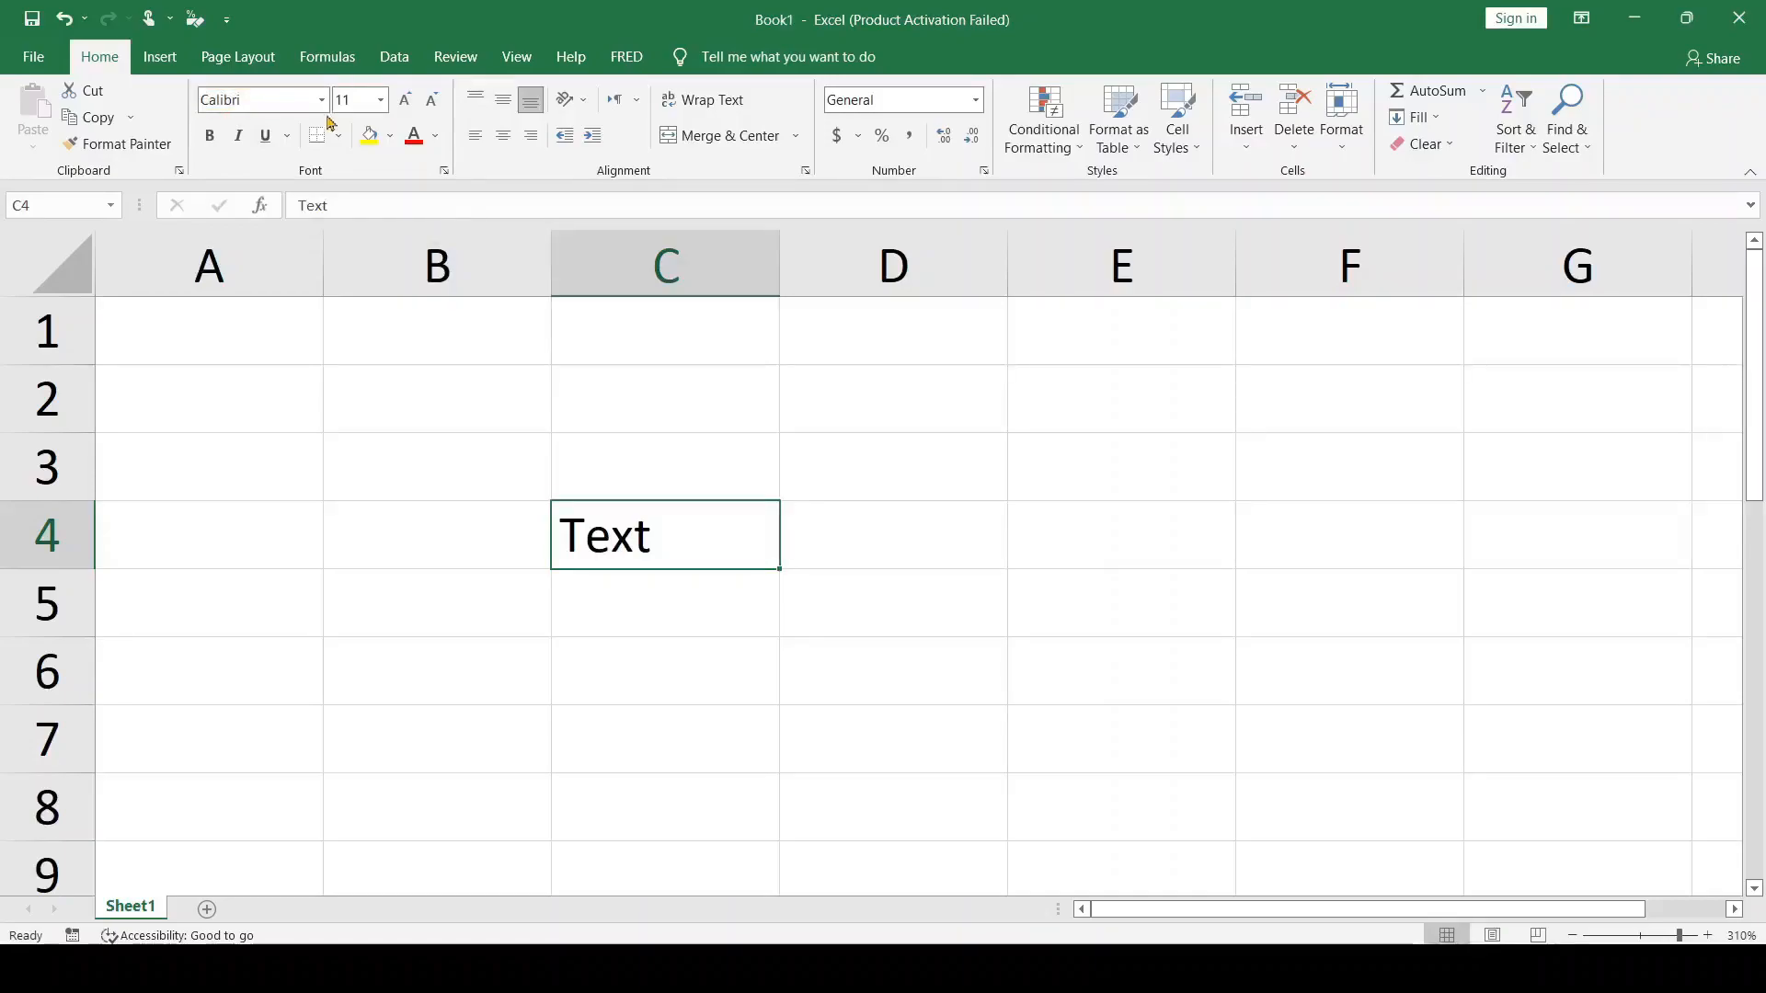
click(292, 104)
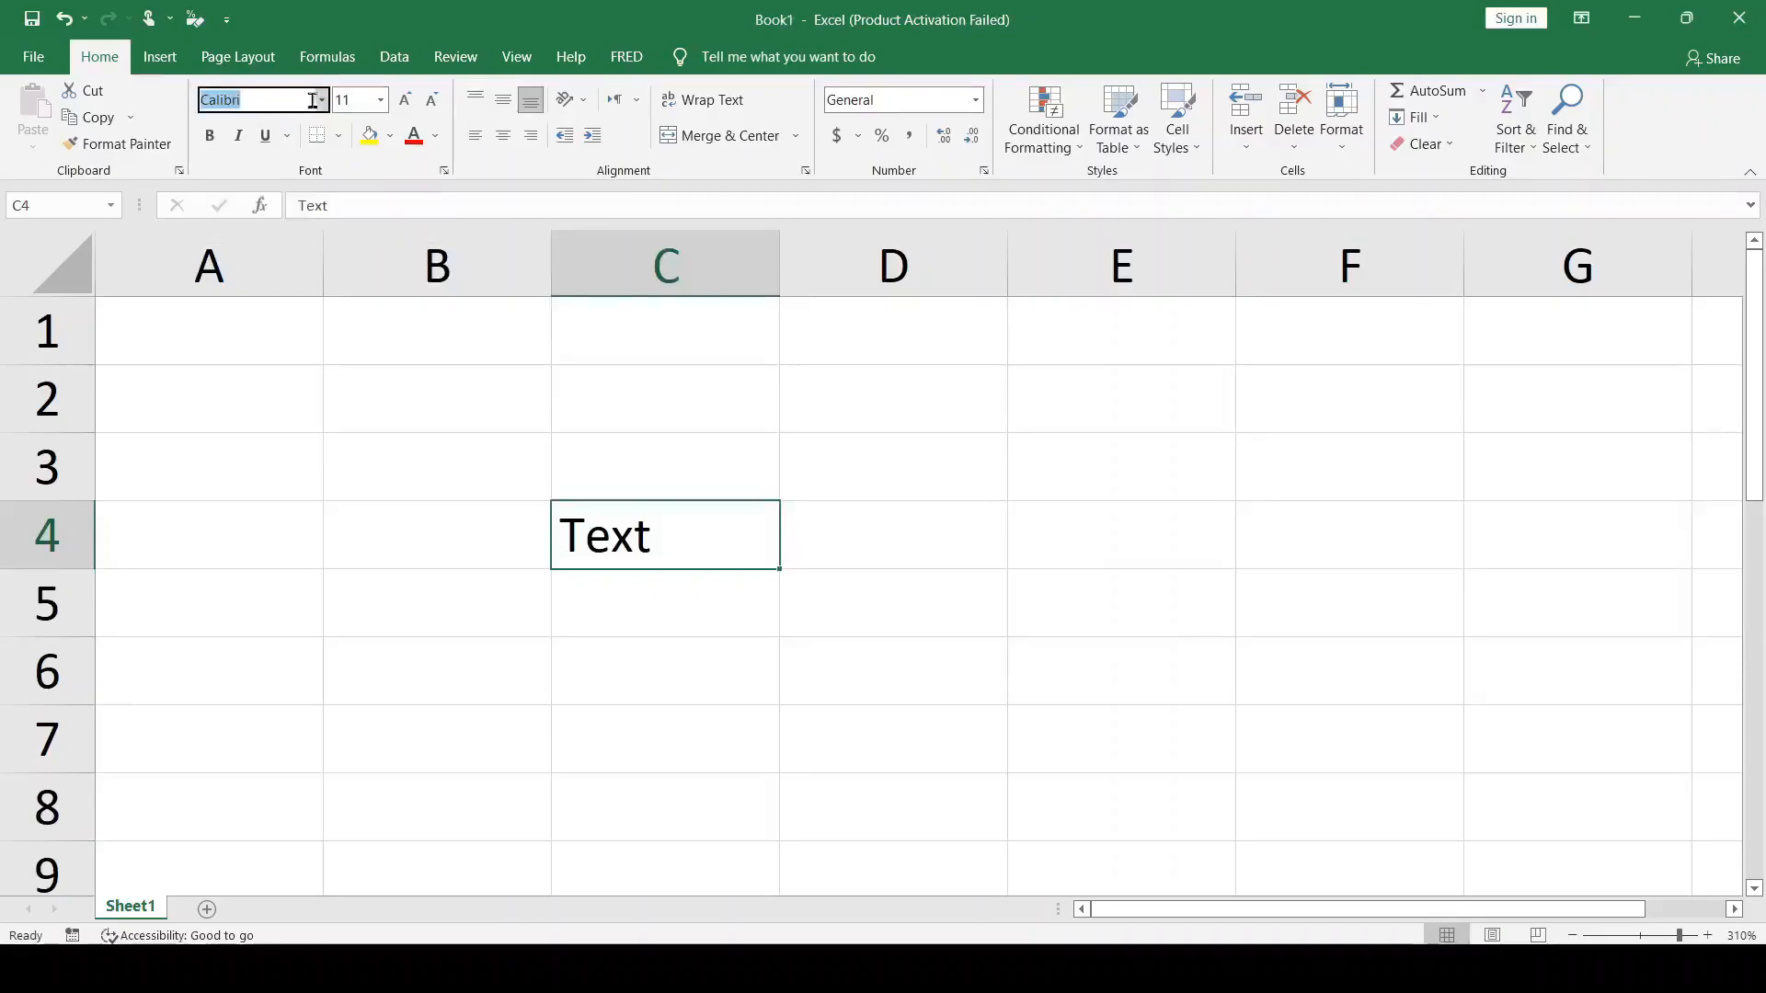
click(324, 103)
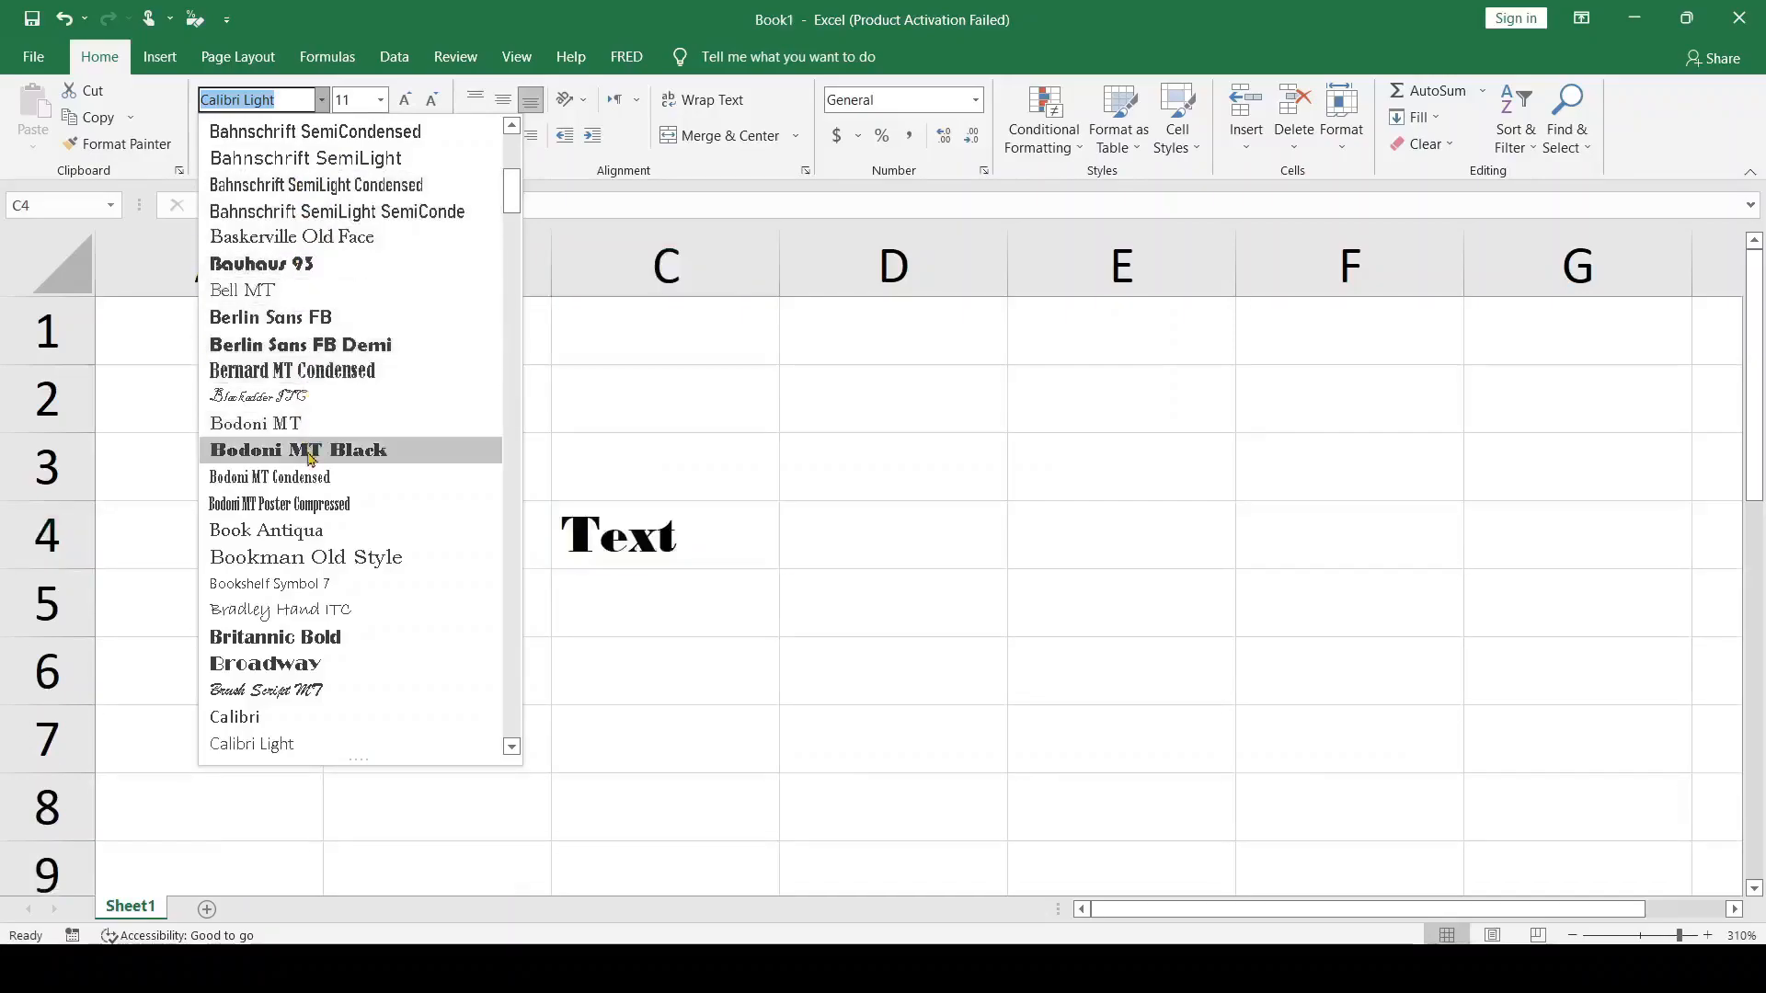
click(332, 664)
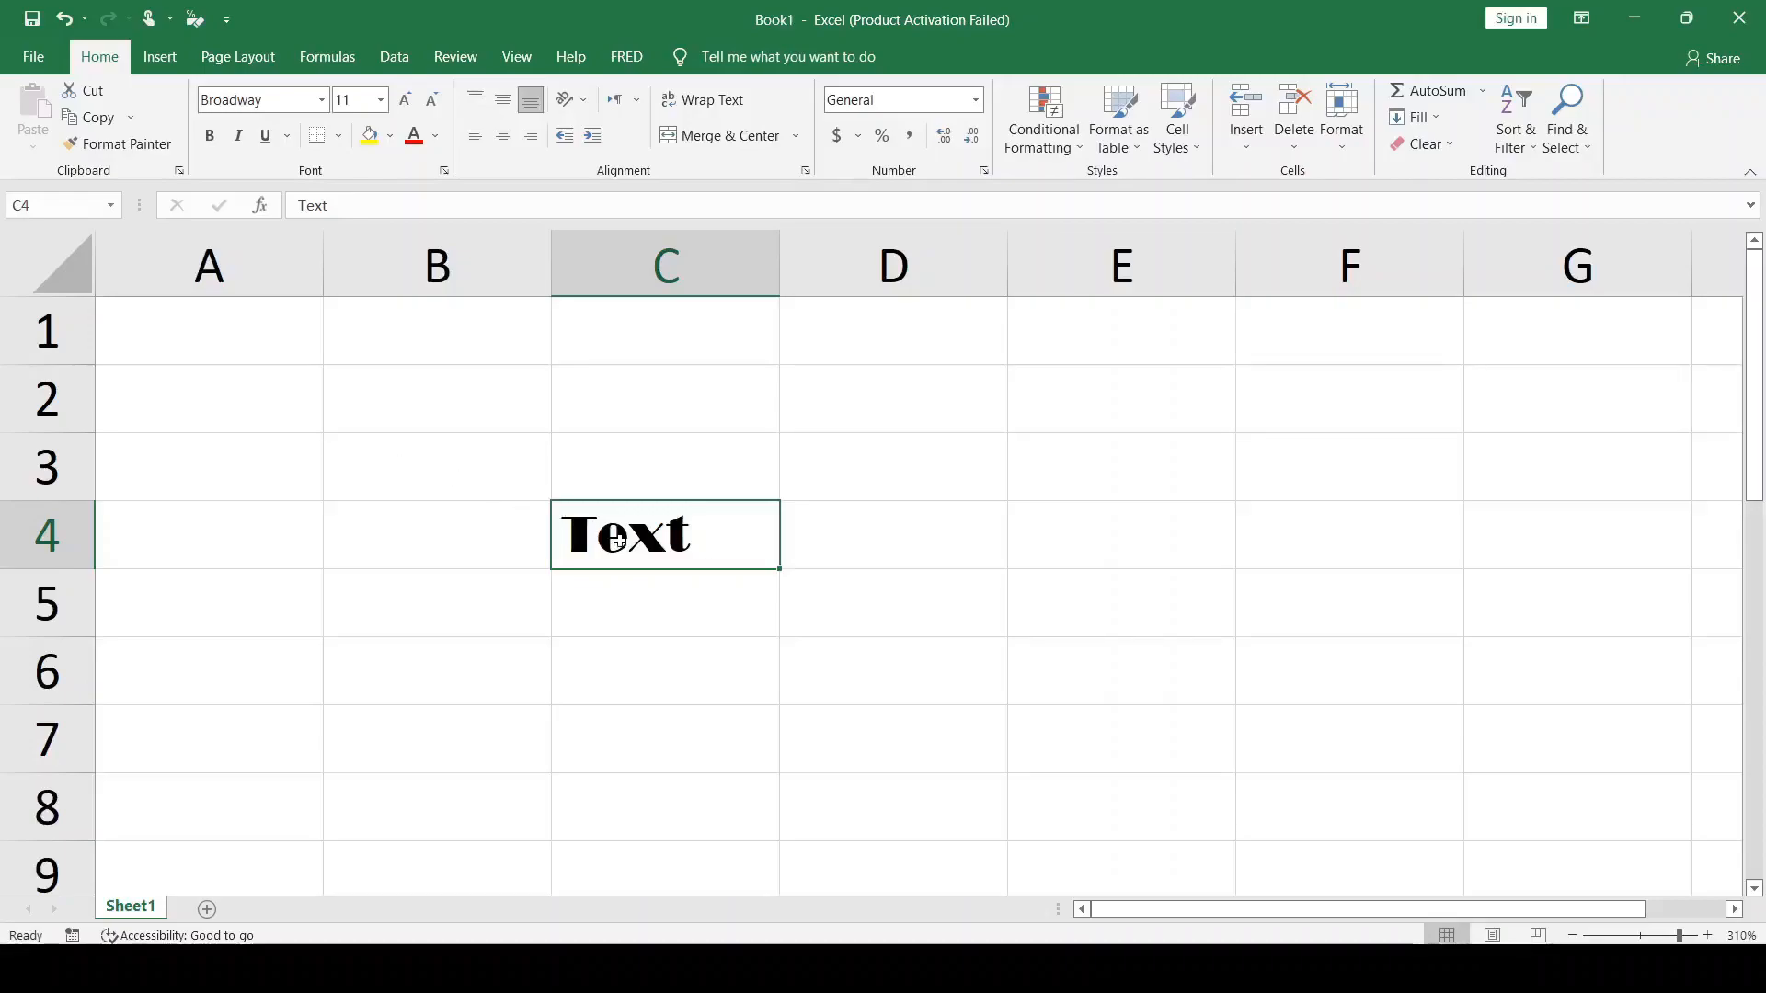
click(524, 504)
click(609, 527)
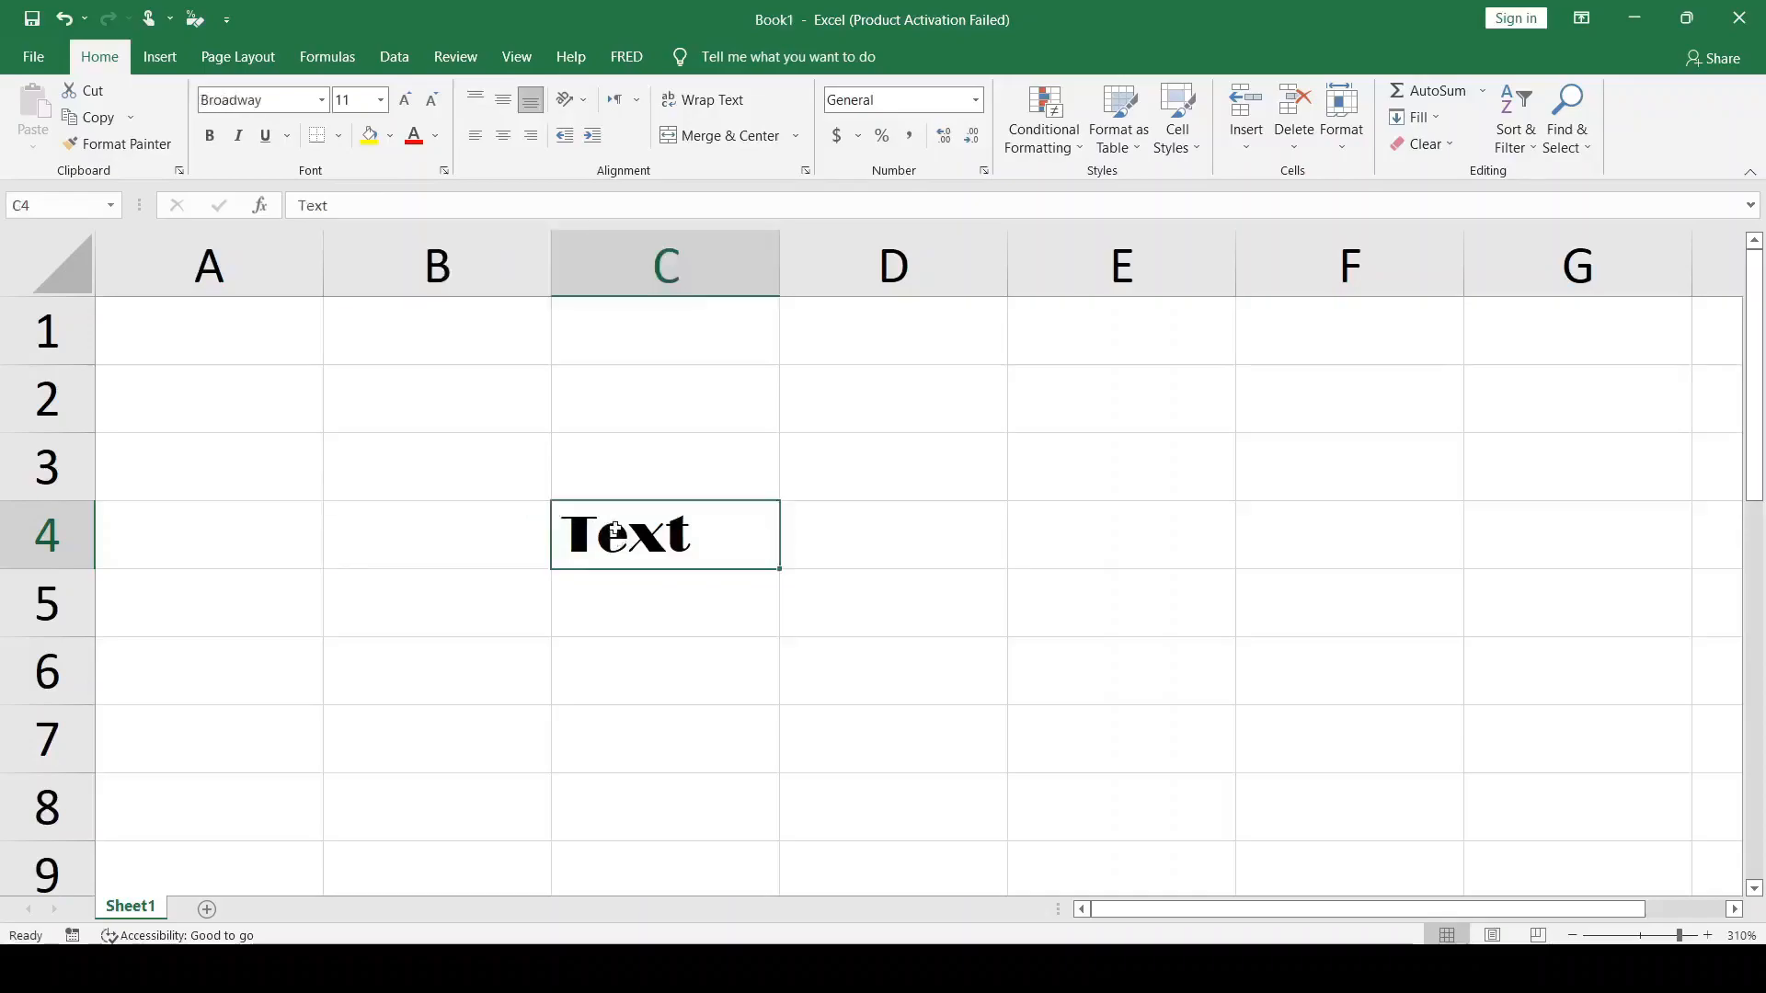
Set the font size of the text in cell C4 to 14.
click(353, 99)
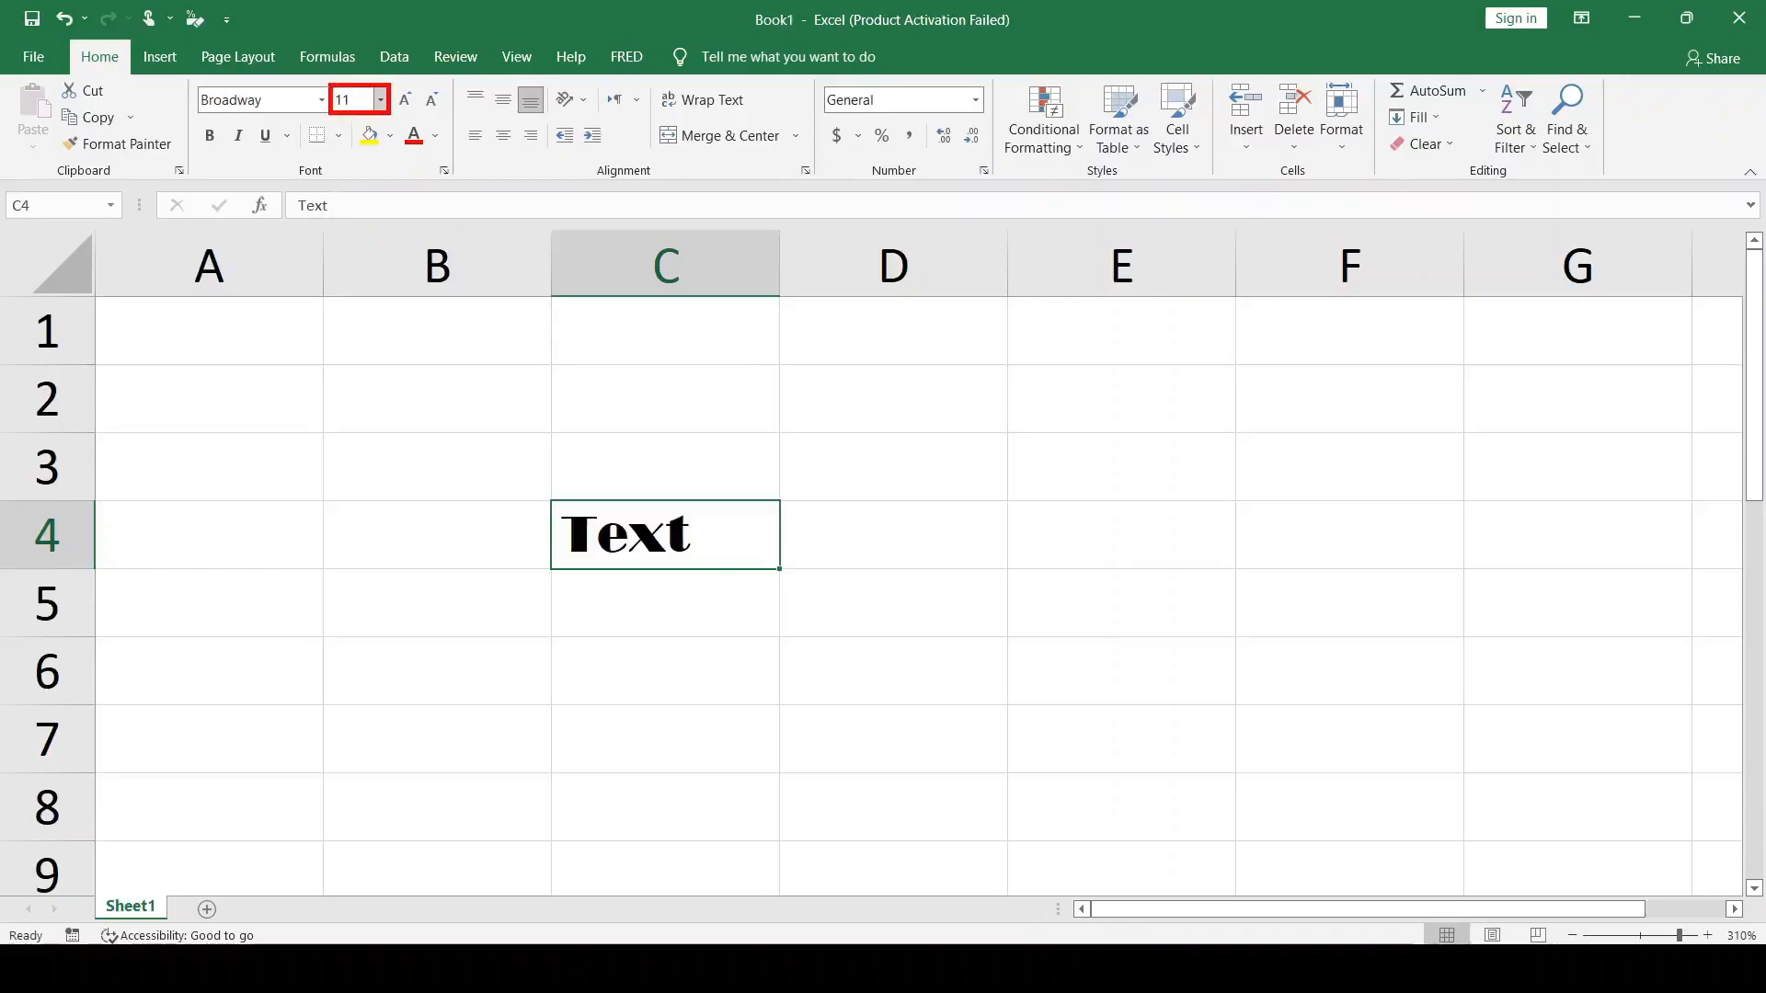
click(381, 101)
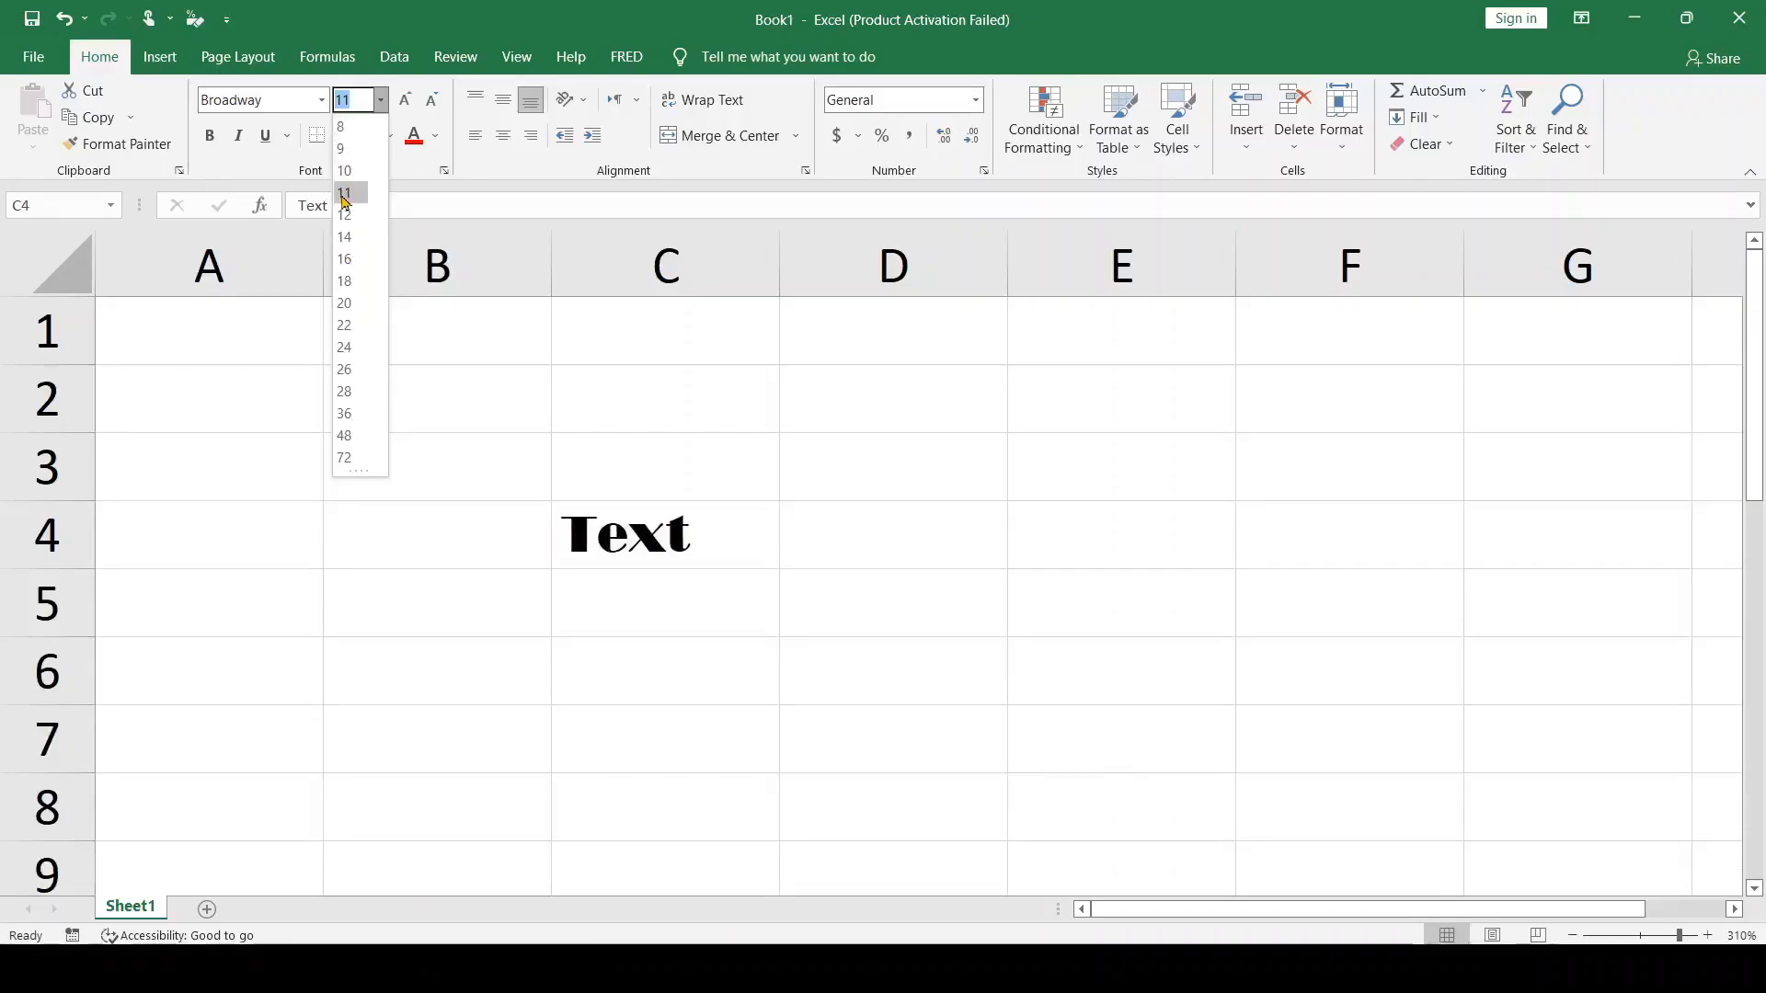
click(347, 241)
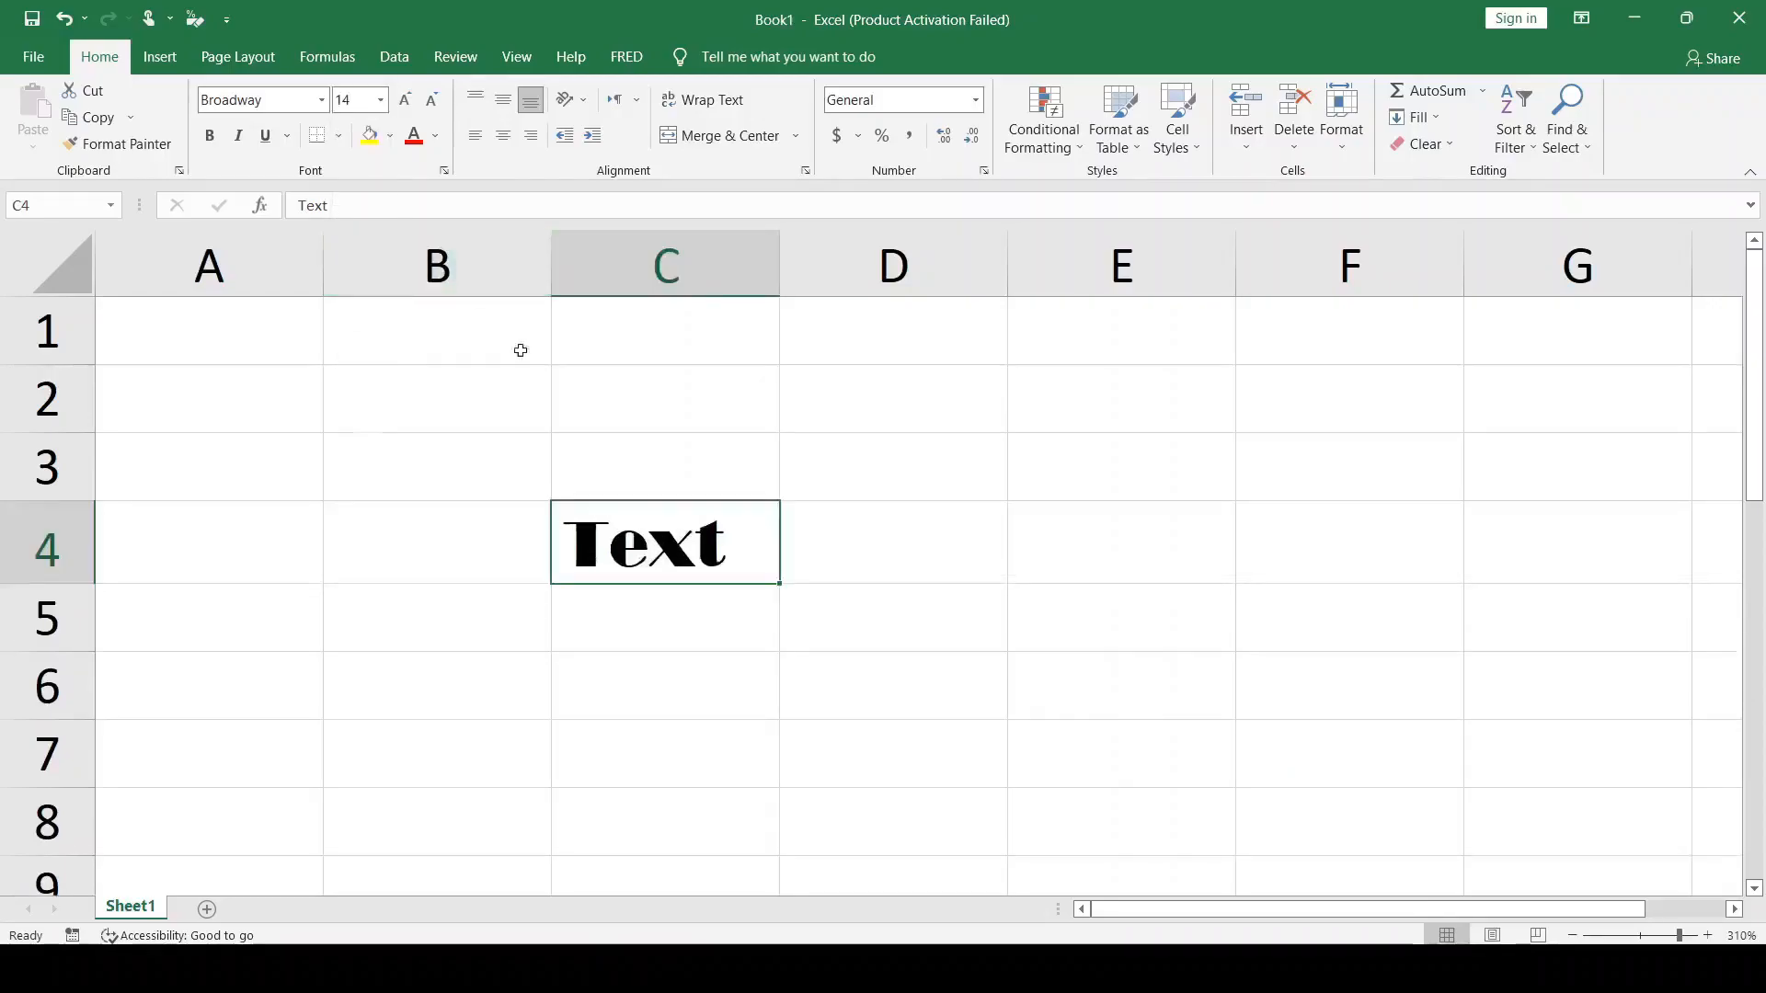
Increase the font size of empty cell C2 one increment at a time up to 22.
click(714, 389)
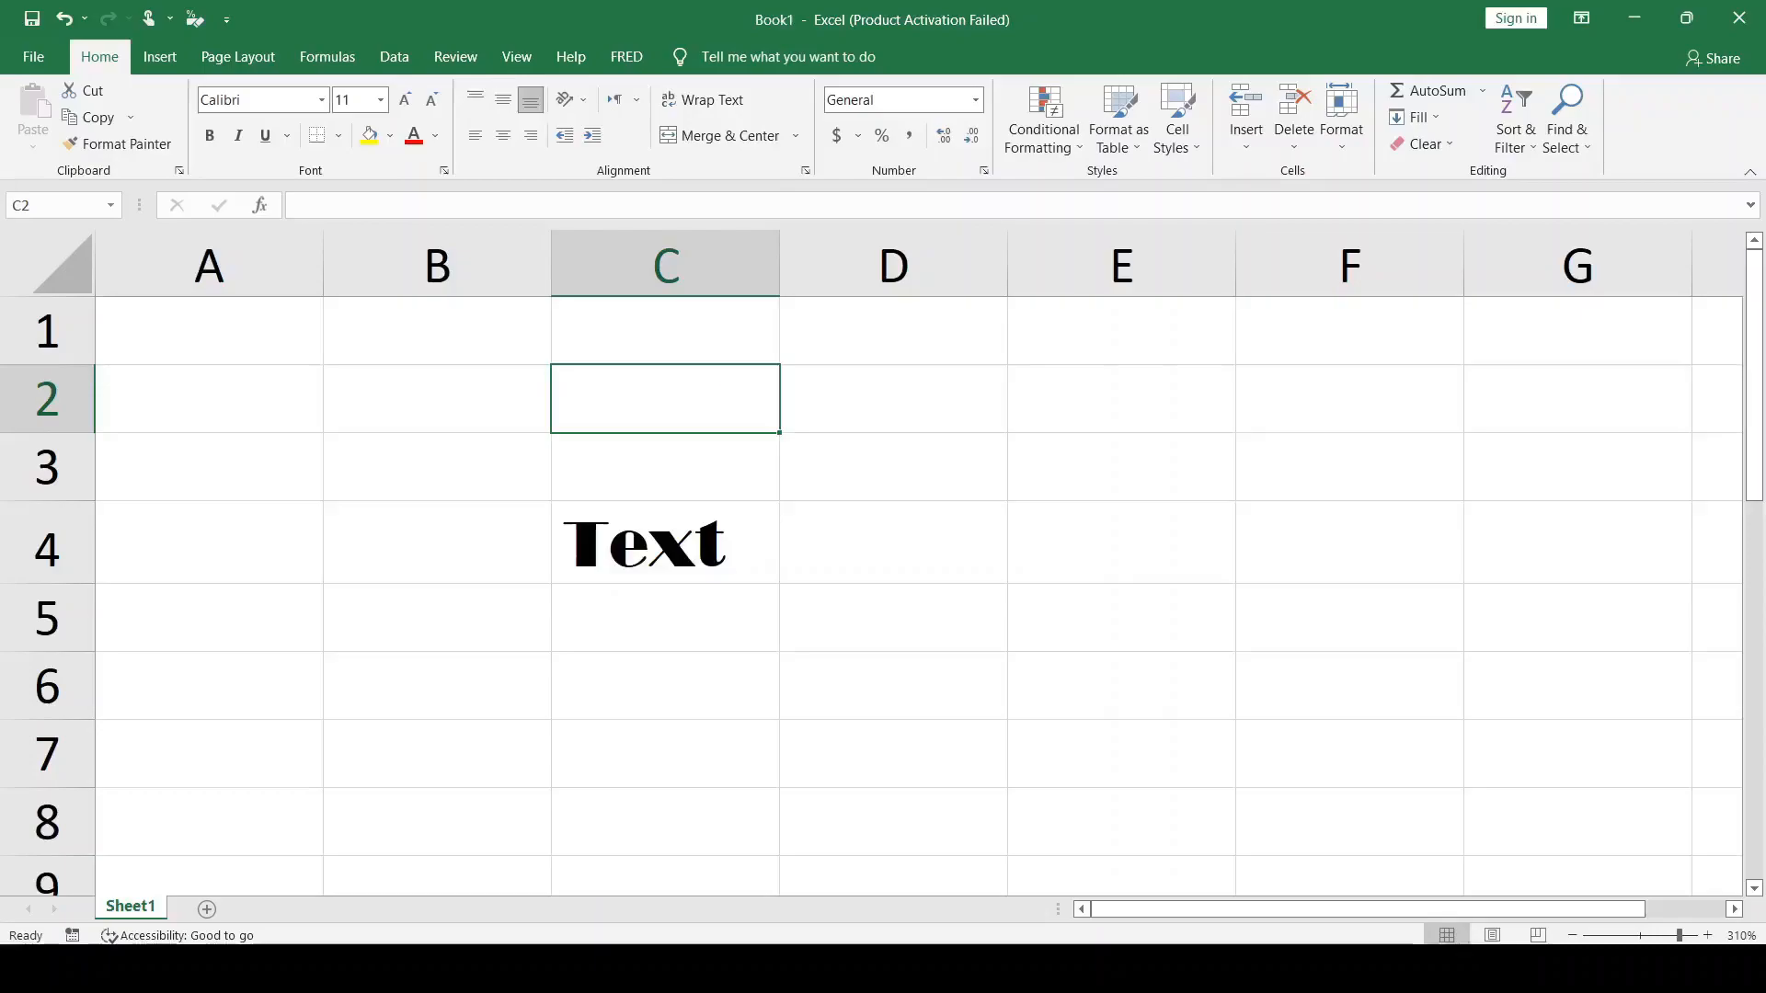
drag(393, 89, 444, 111)
drag(420, 90, 419, 109)
key(Escape)
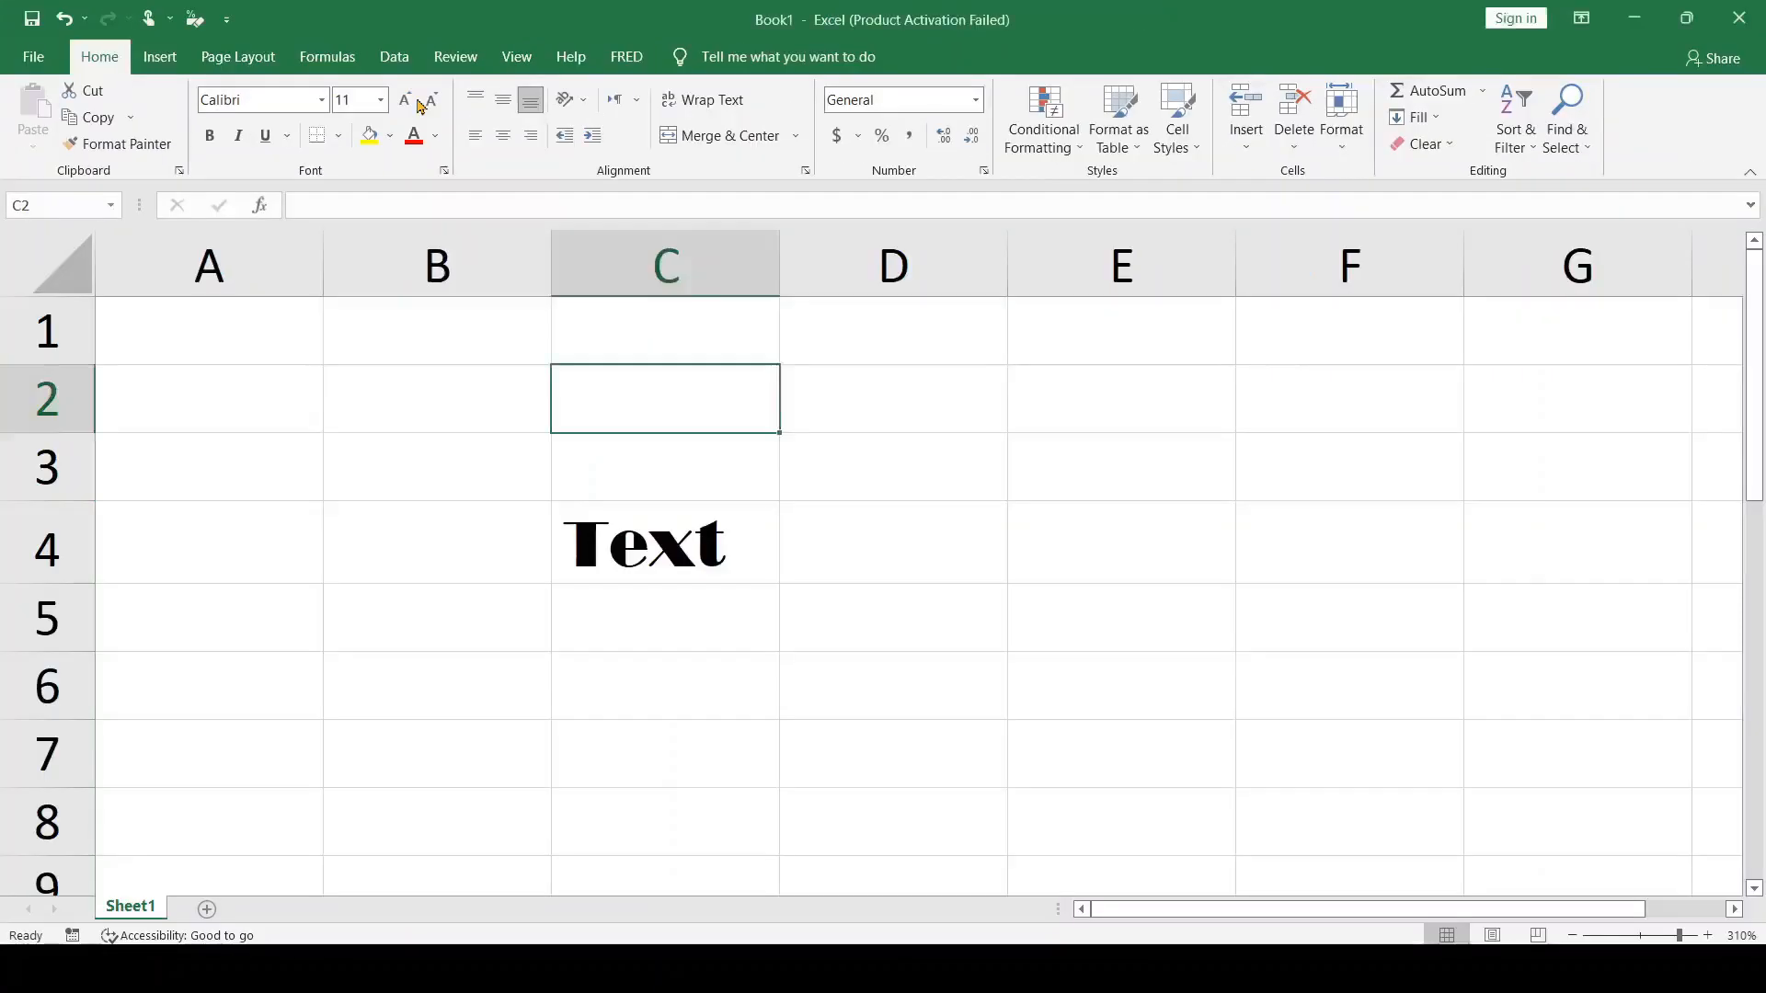
click(405, 101)
click(405, 101)
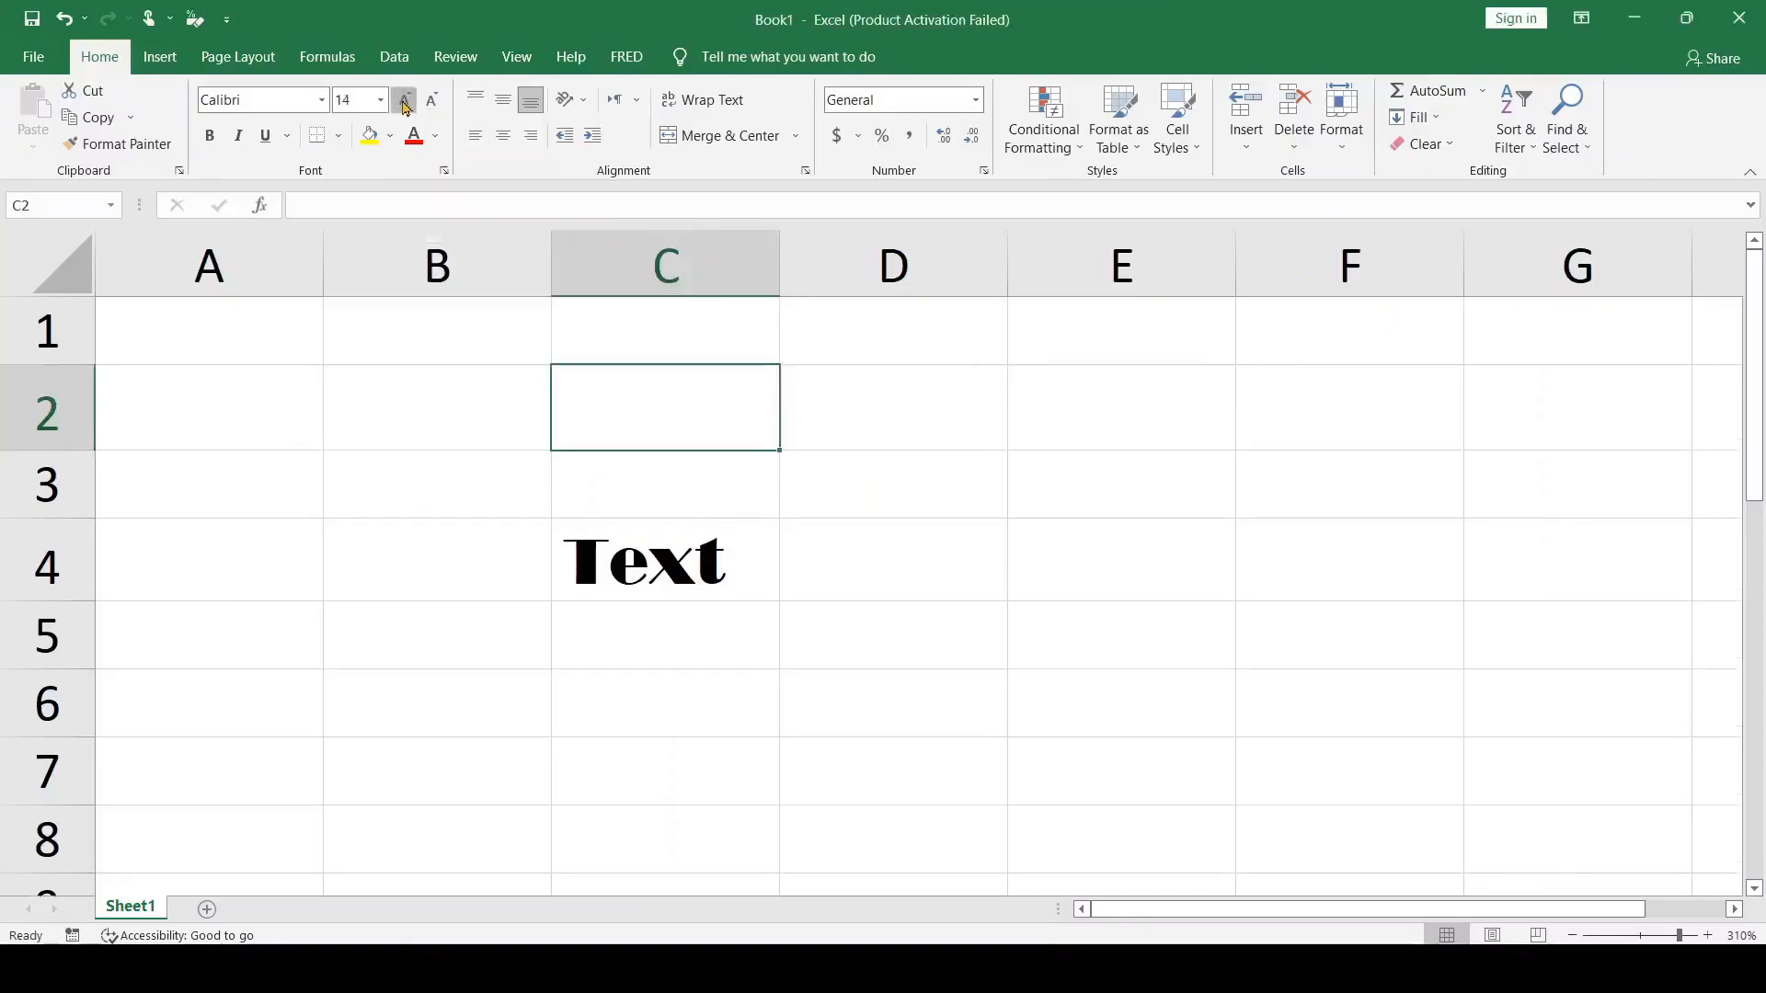
click(405, 101)
click(404, 101)
click(405, 101)
click(404, 101)
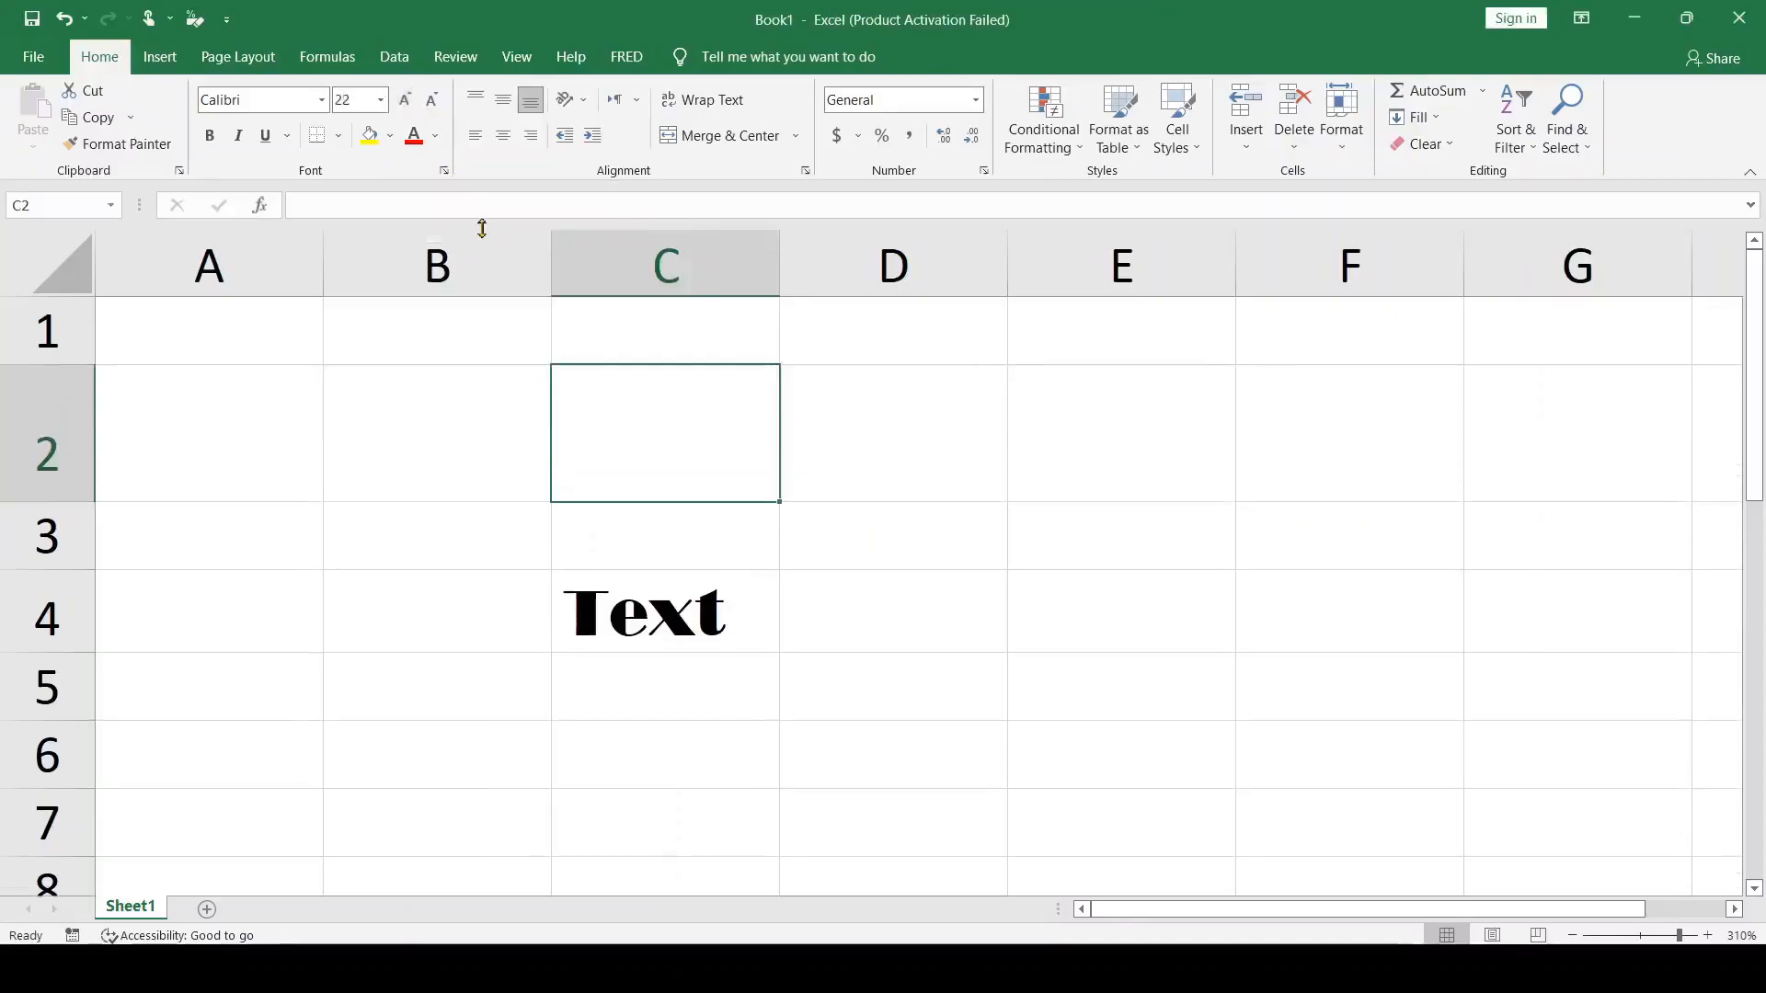
Decrease the font size of cell C2 one increment at a time to 16.
click(433, 103)
click(433, 103)
click(434, 103)
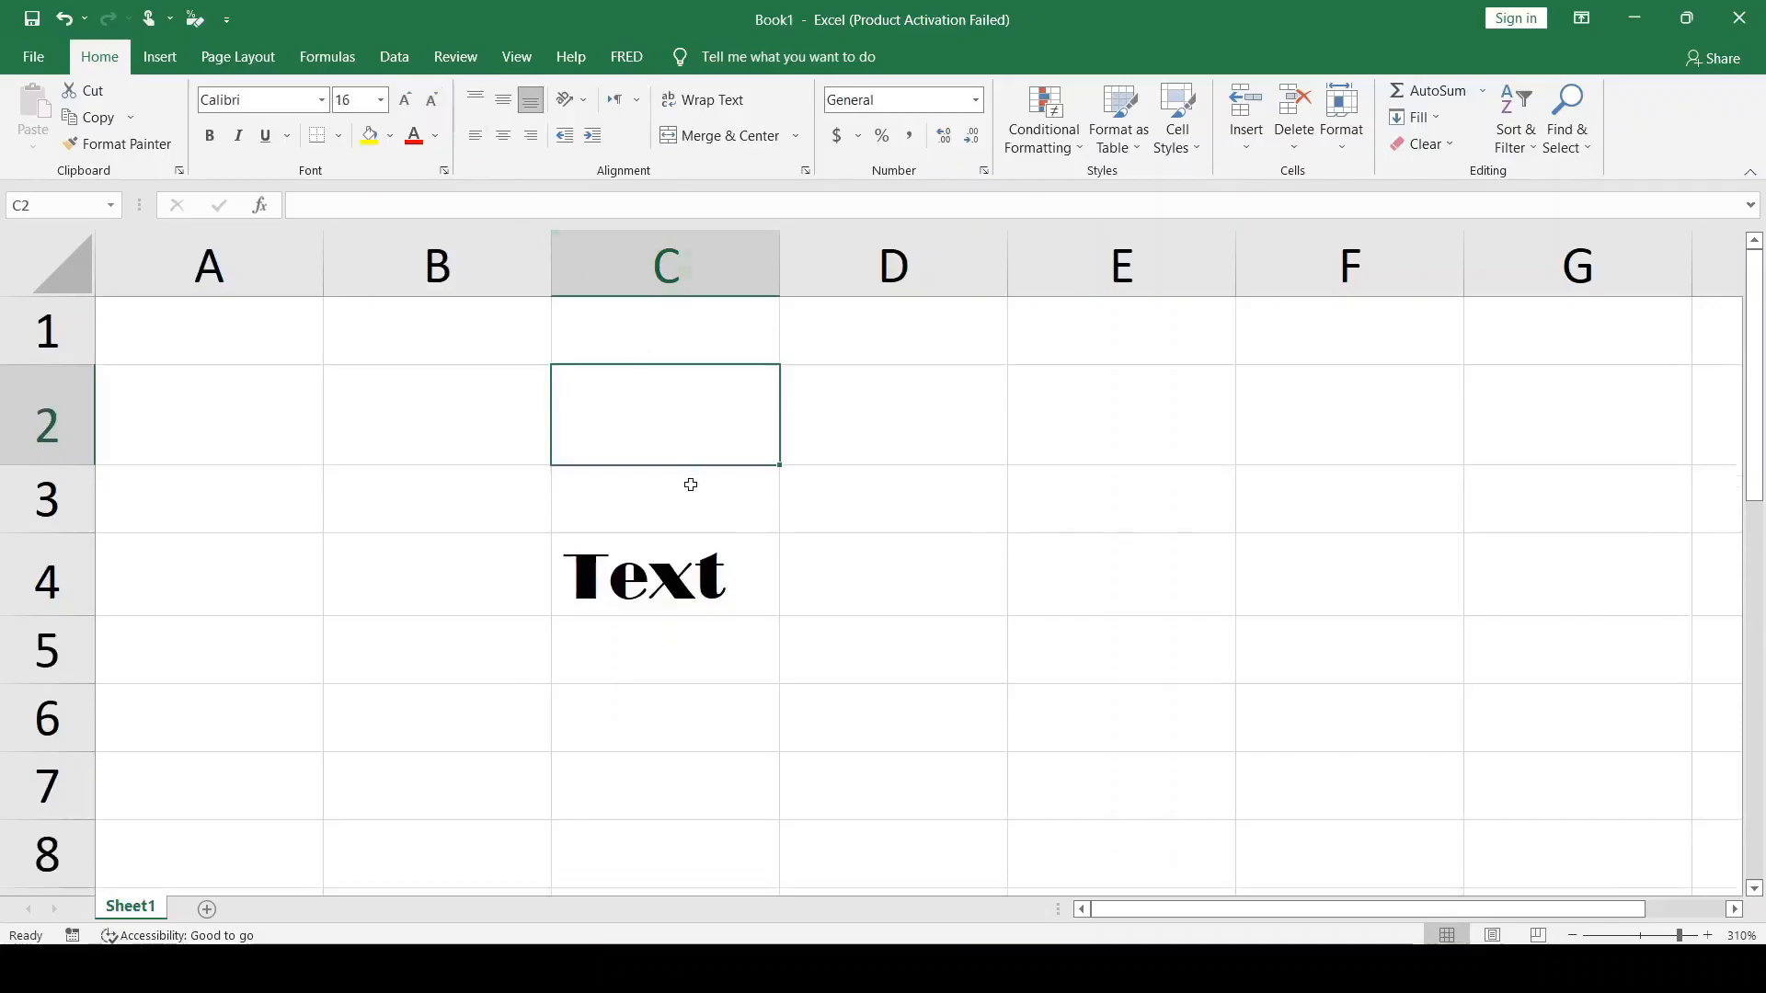
Increase the font size of the text in cell C4 one increment at a time up to 36.
click(670, 570)
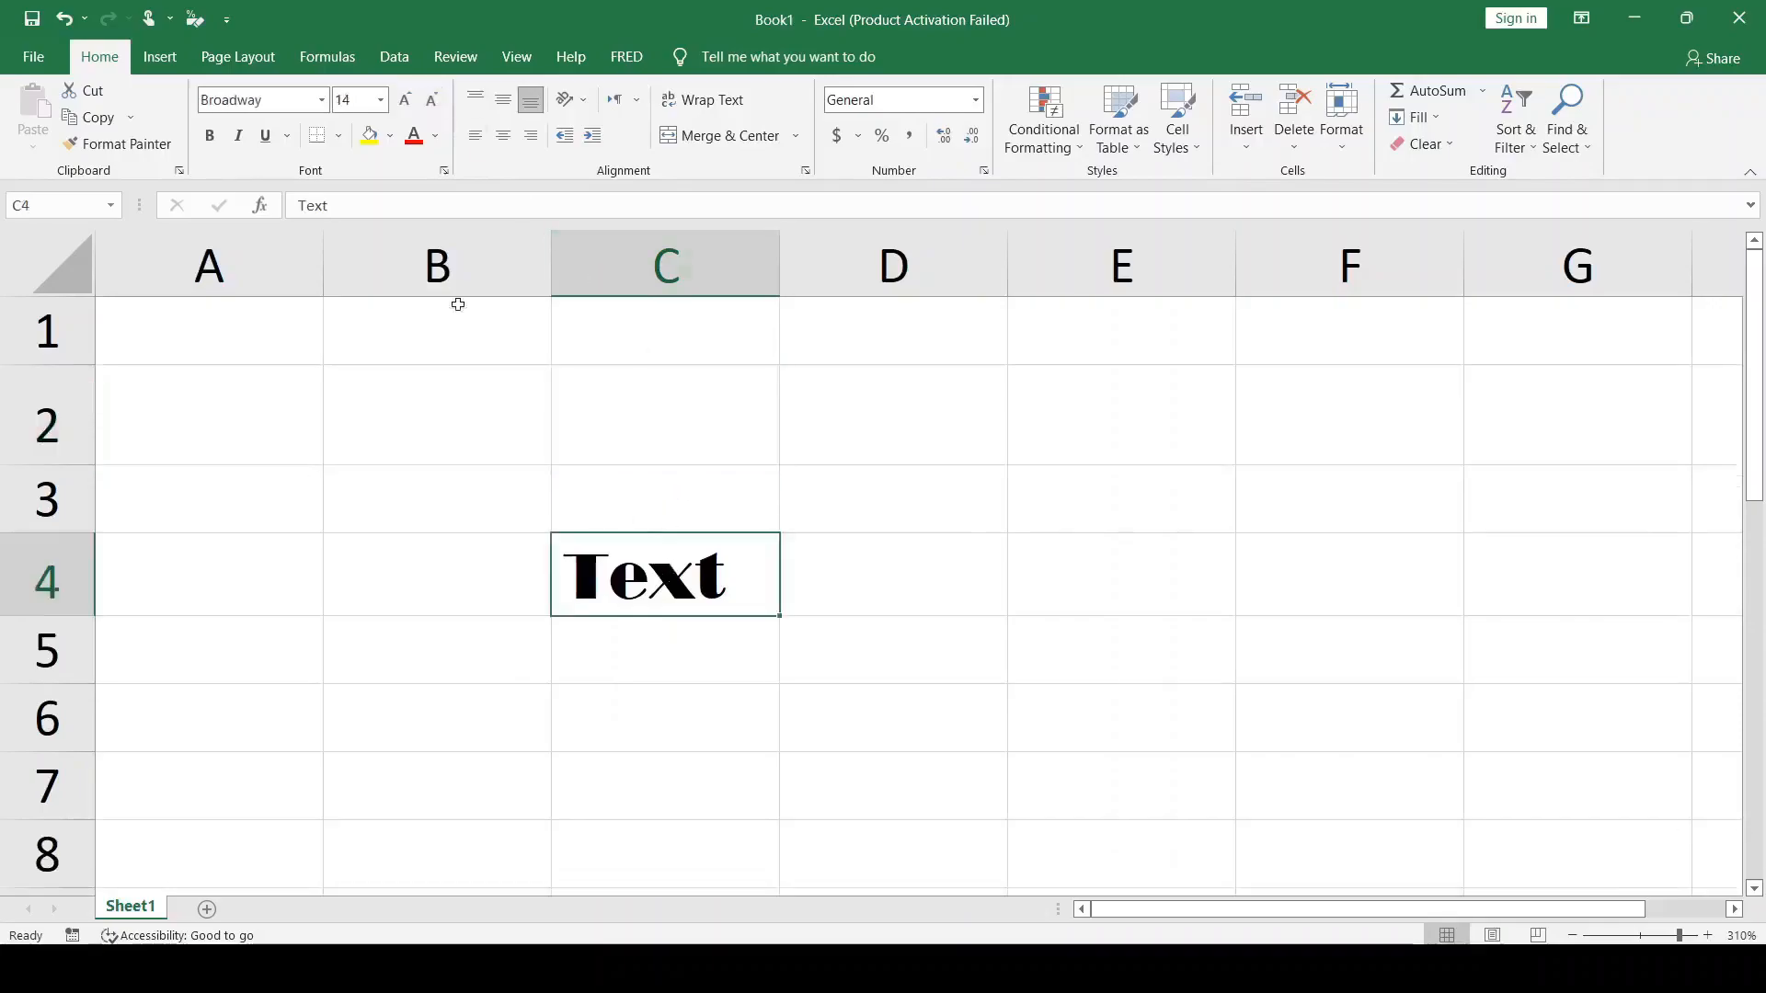
click(406, 103)
click(405, 103)
click(406, 103)
click(406, 103)
click(407, 105)
click(407, 105)
click(407, 105)
click(406, 105)
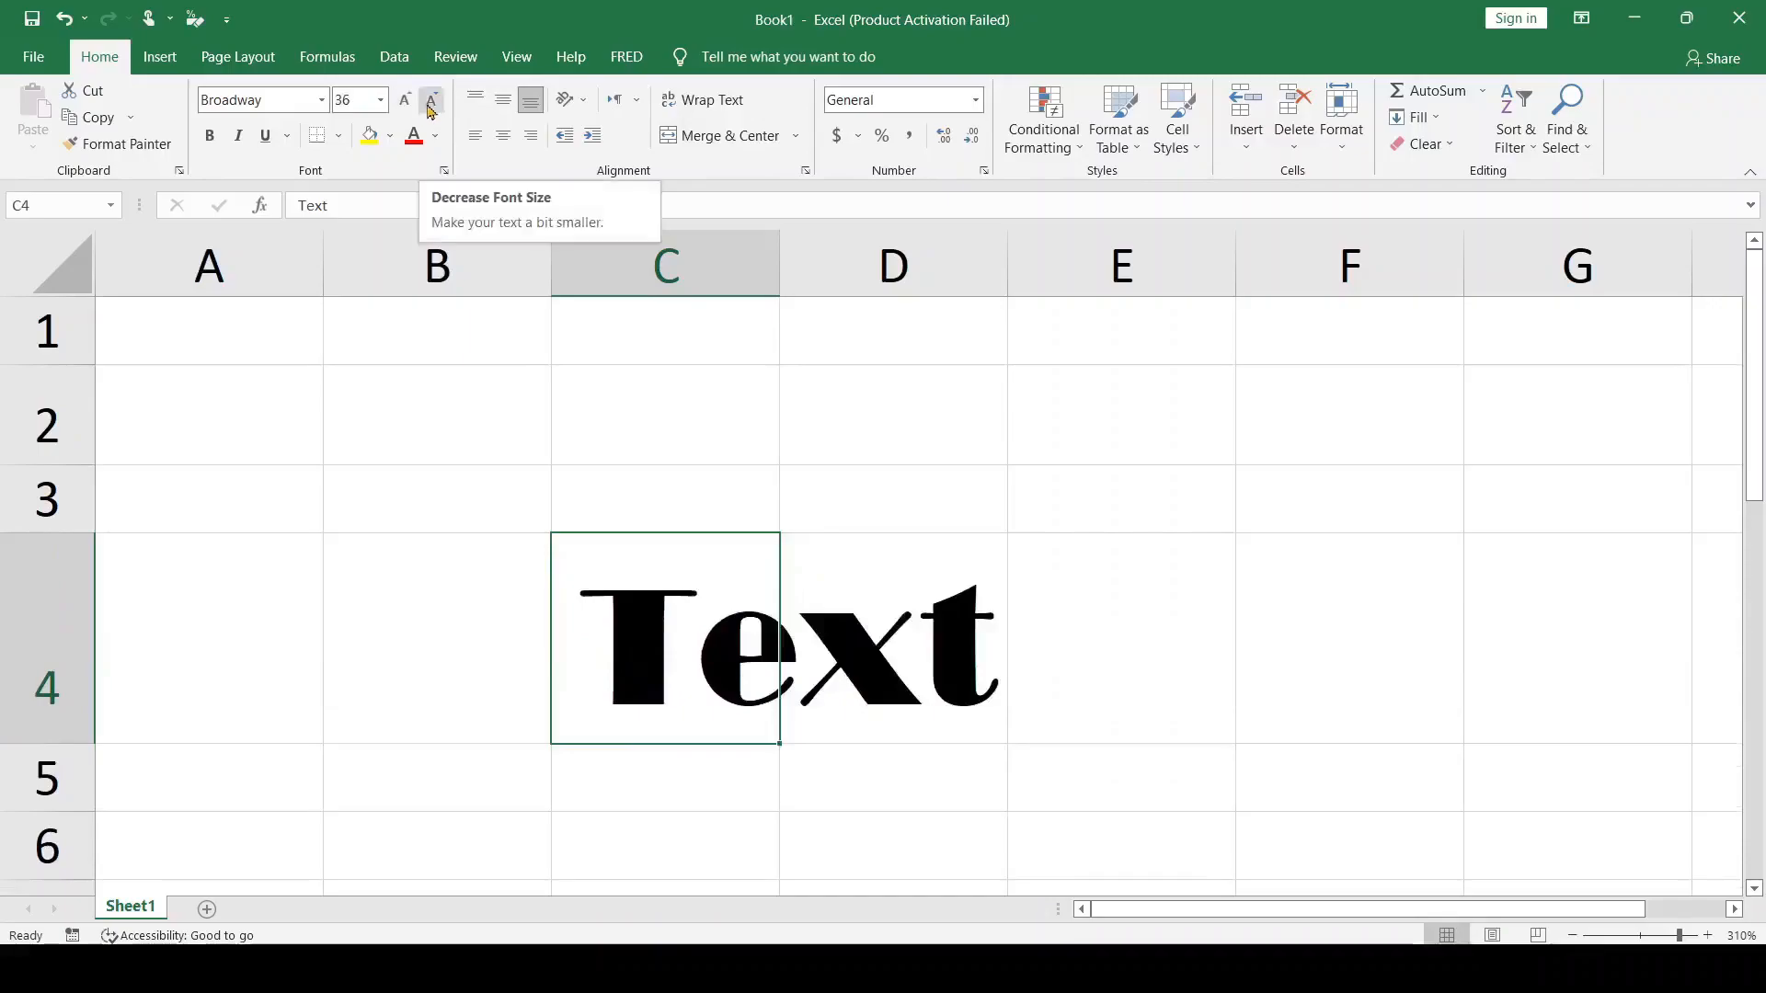
Decrease the font size of the text in cell C4 one increment at a time to 18.
click(429, 107)
click(428, 108)
click(428, 107)
click(428, 108)
click(429, 107)
click(429, 108)
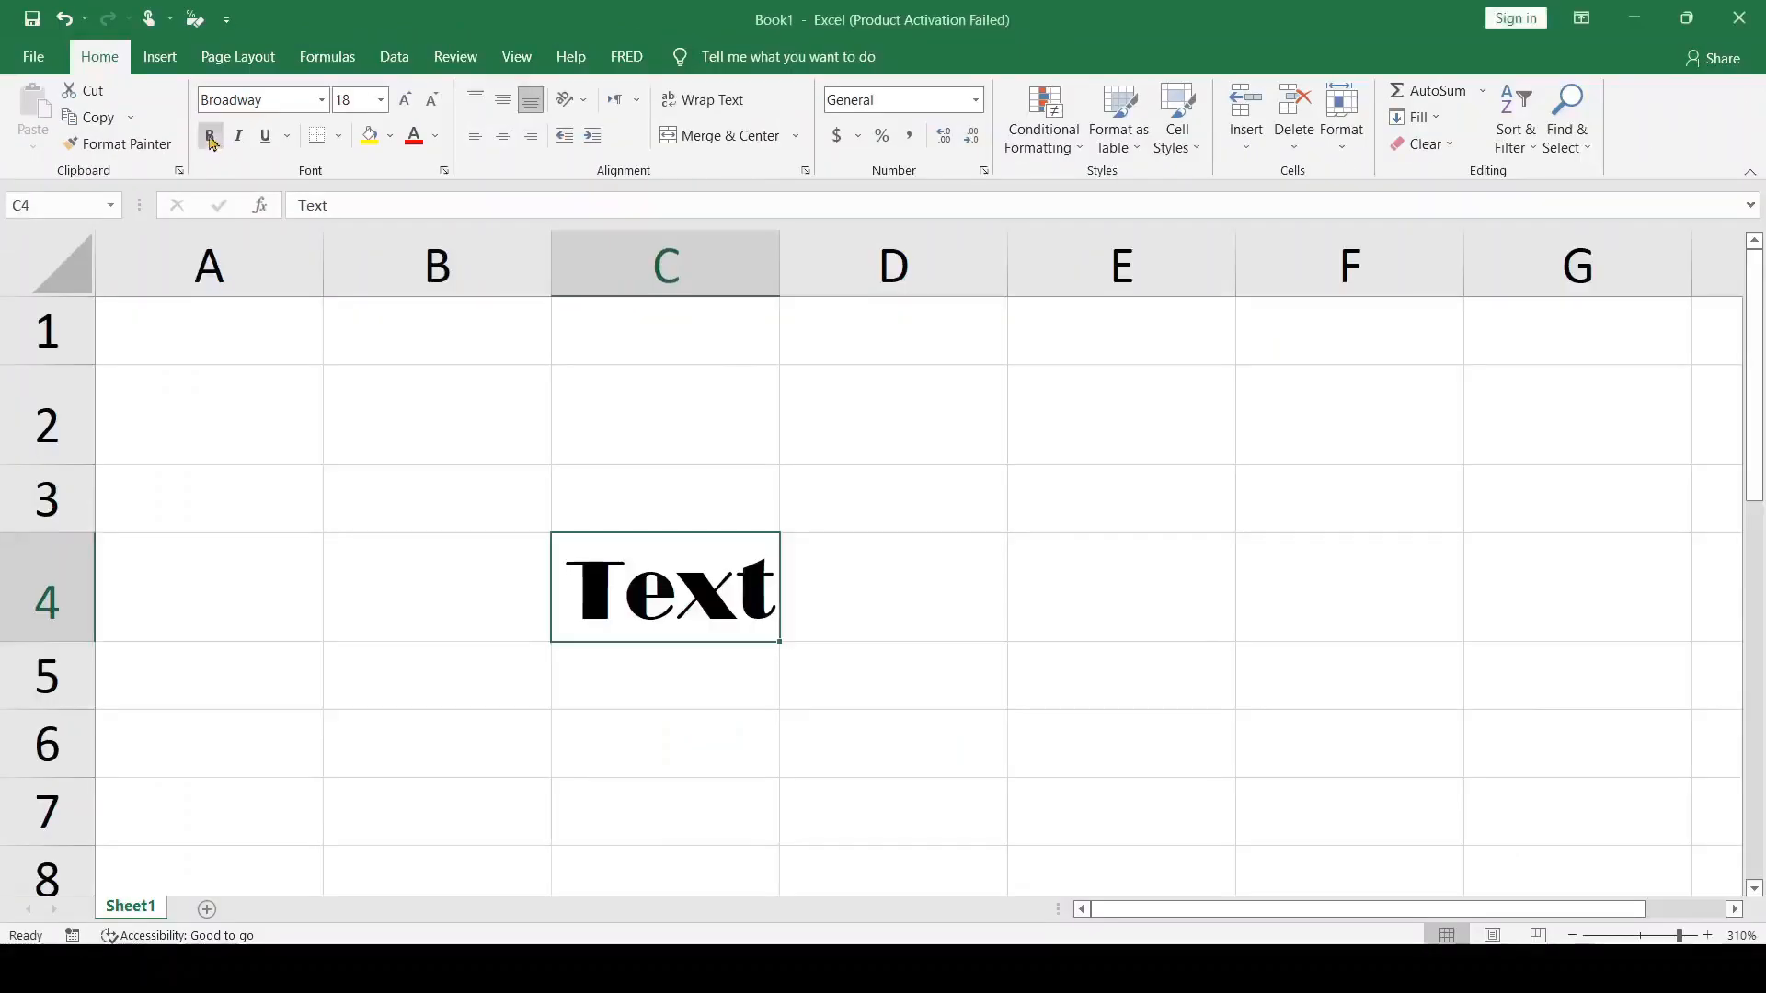
Change the font of the text in cell C4 to the Calibri body theme font.
click(322, 99)
scroll(322, 174, up, 6)
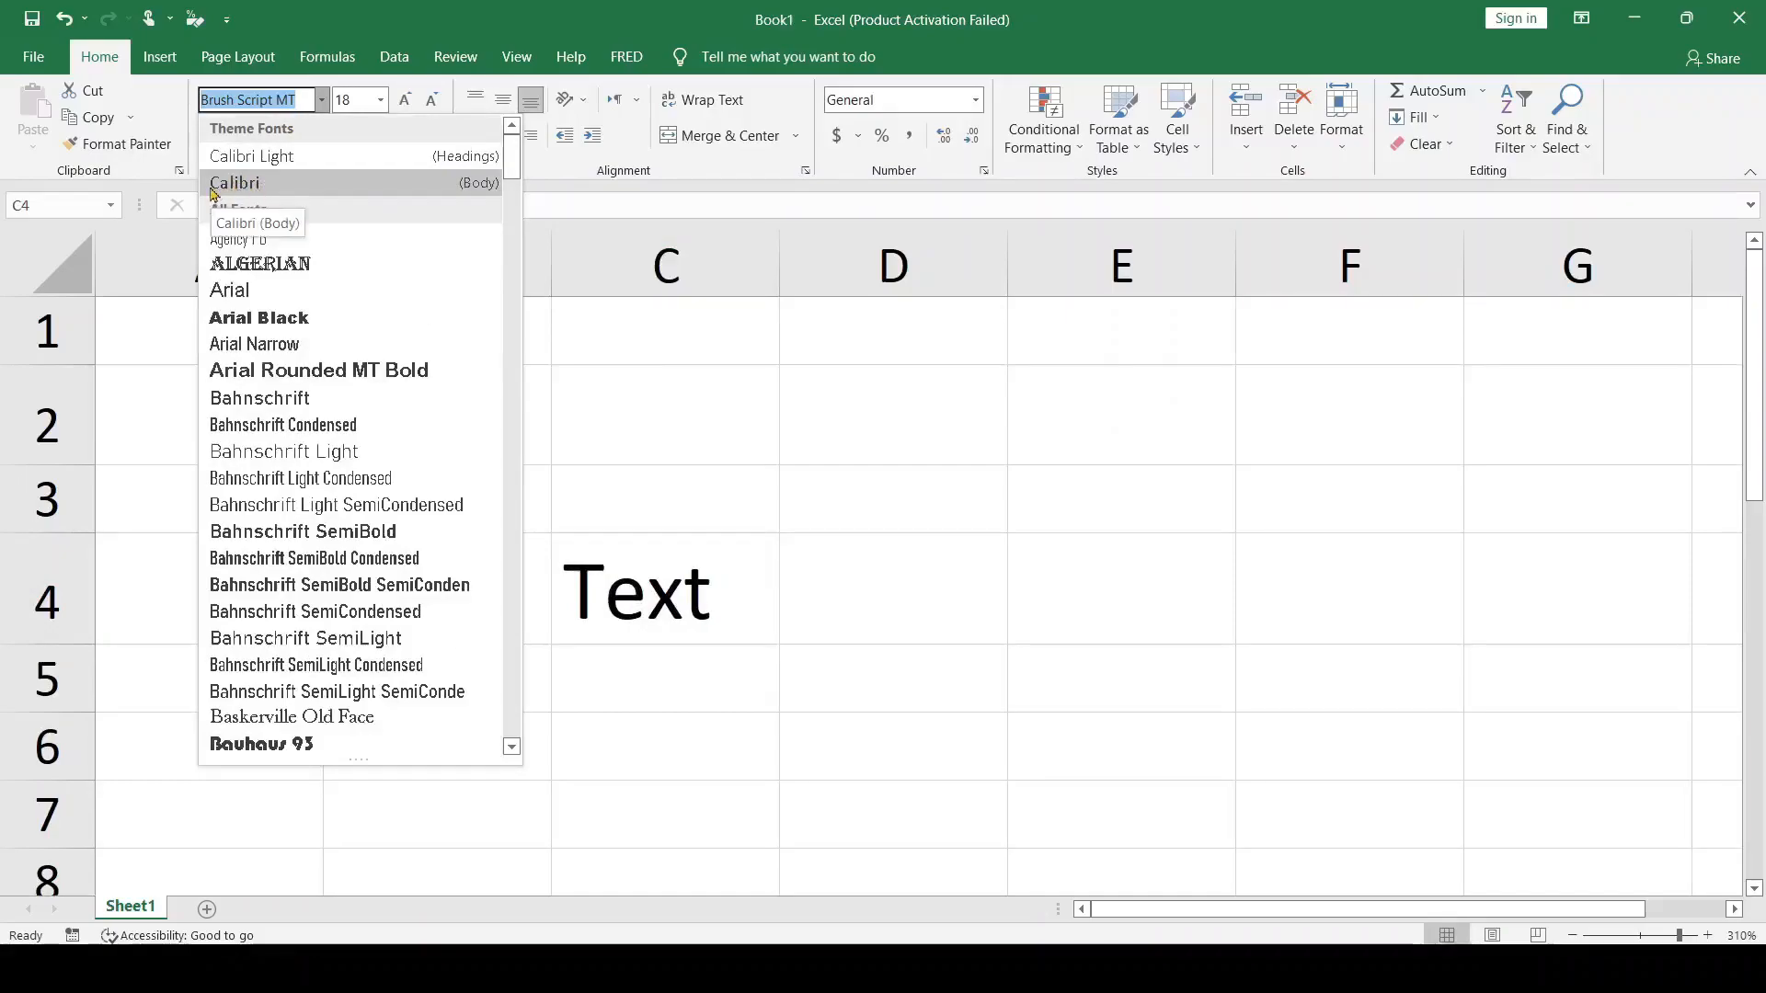
click(257, 189)
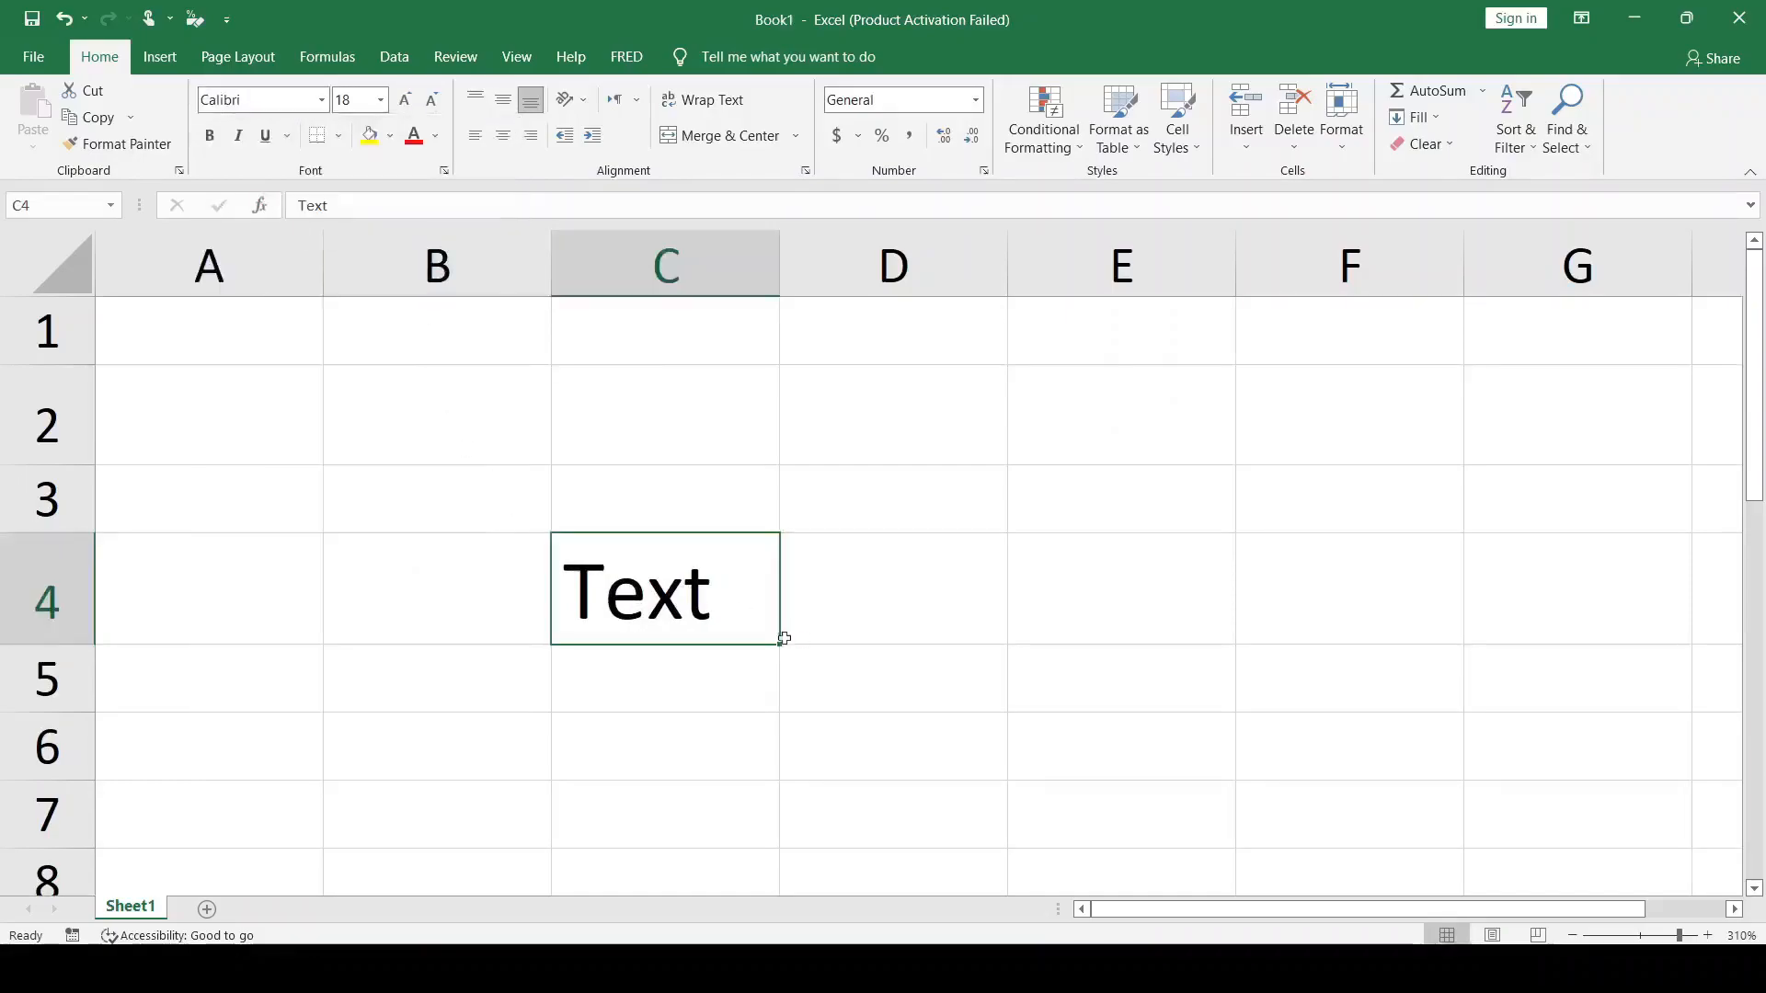
Toggle bold on and off several times for the text in cell C4, ending with bold off.
click(403, 360)
click(604, 581)
click(206, 138)
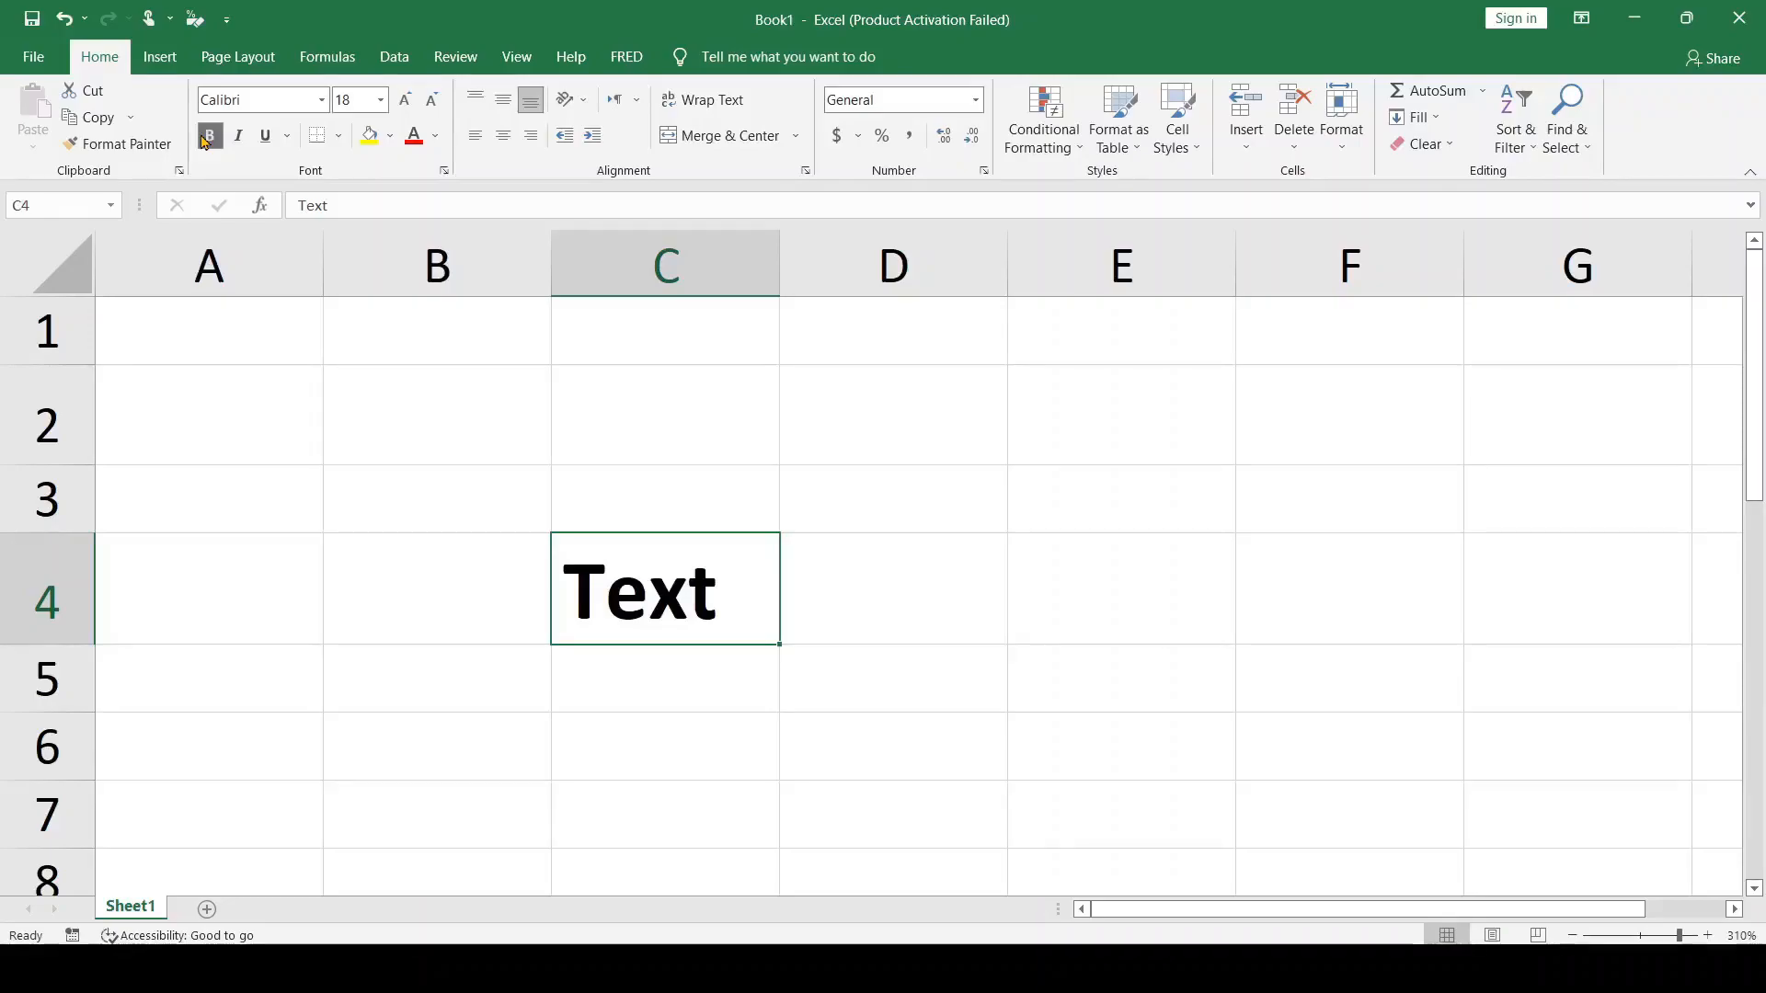
click(206, 138)
click(206, 138)
click(206, 138)
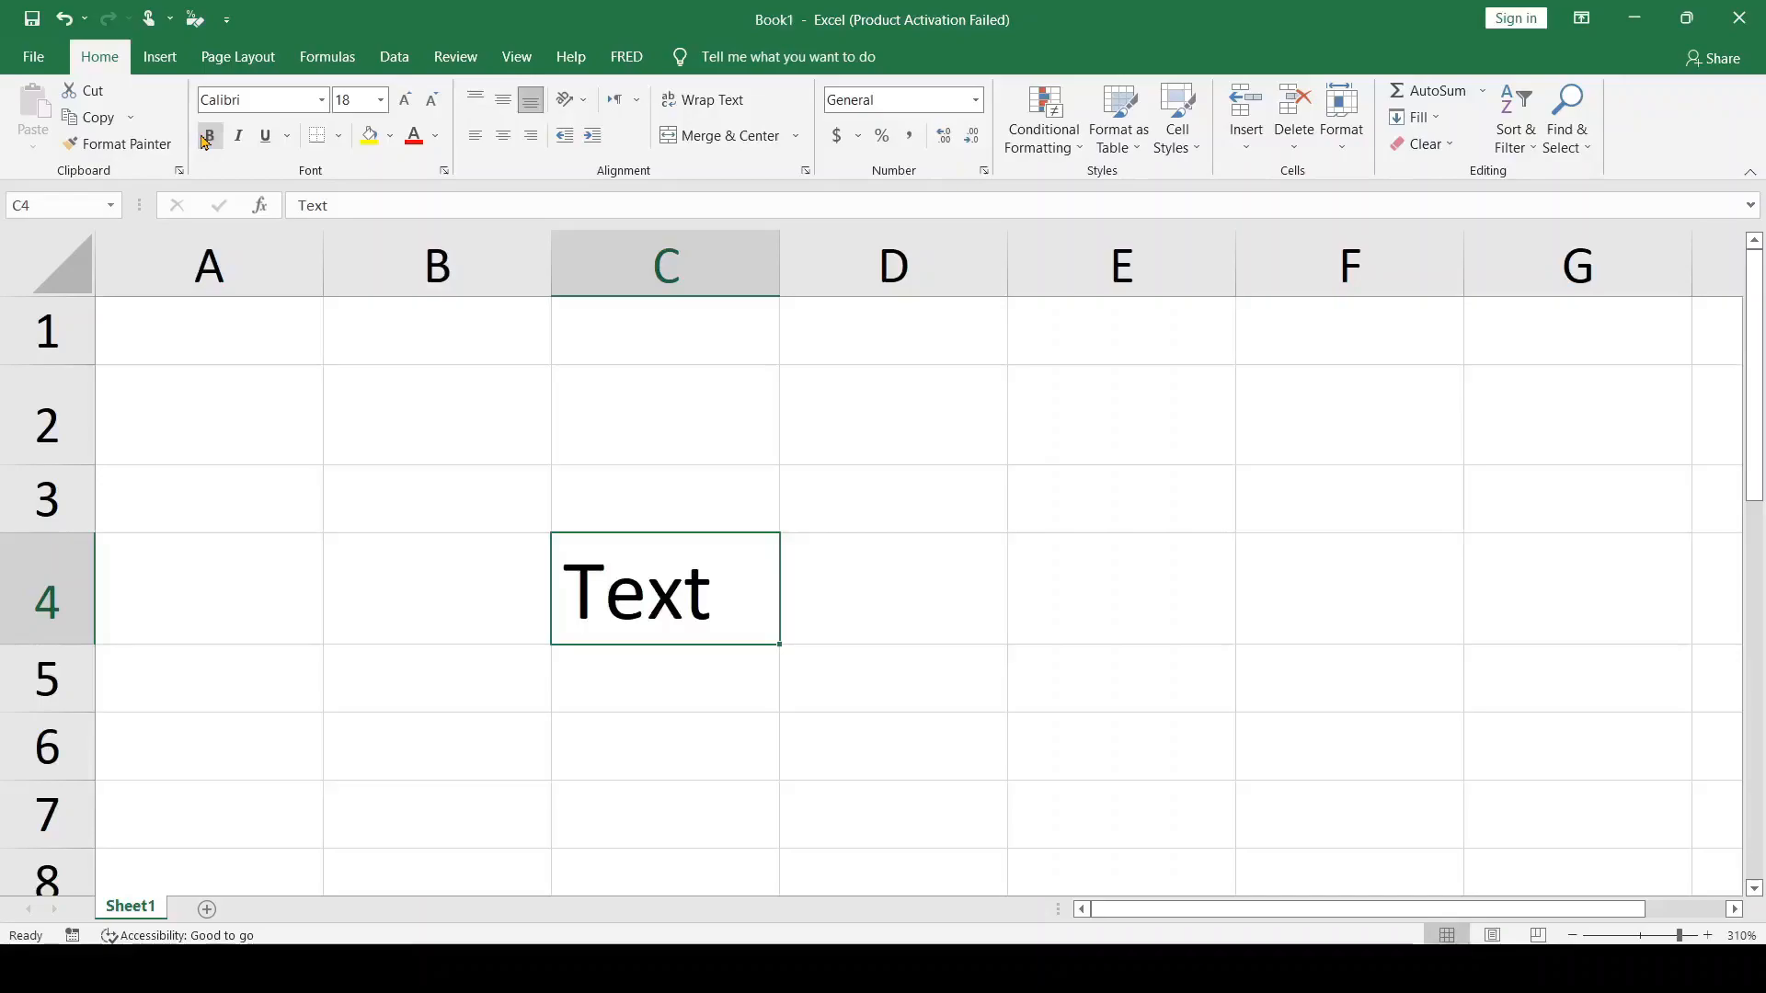
click(815, 563)
click(631, 598)
key(ctrl+b)
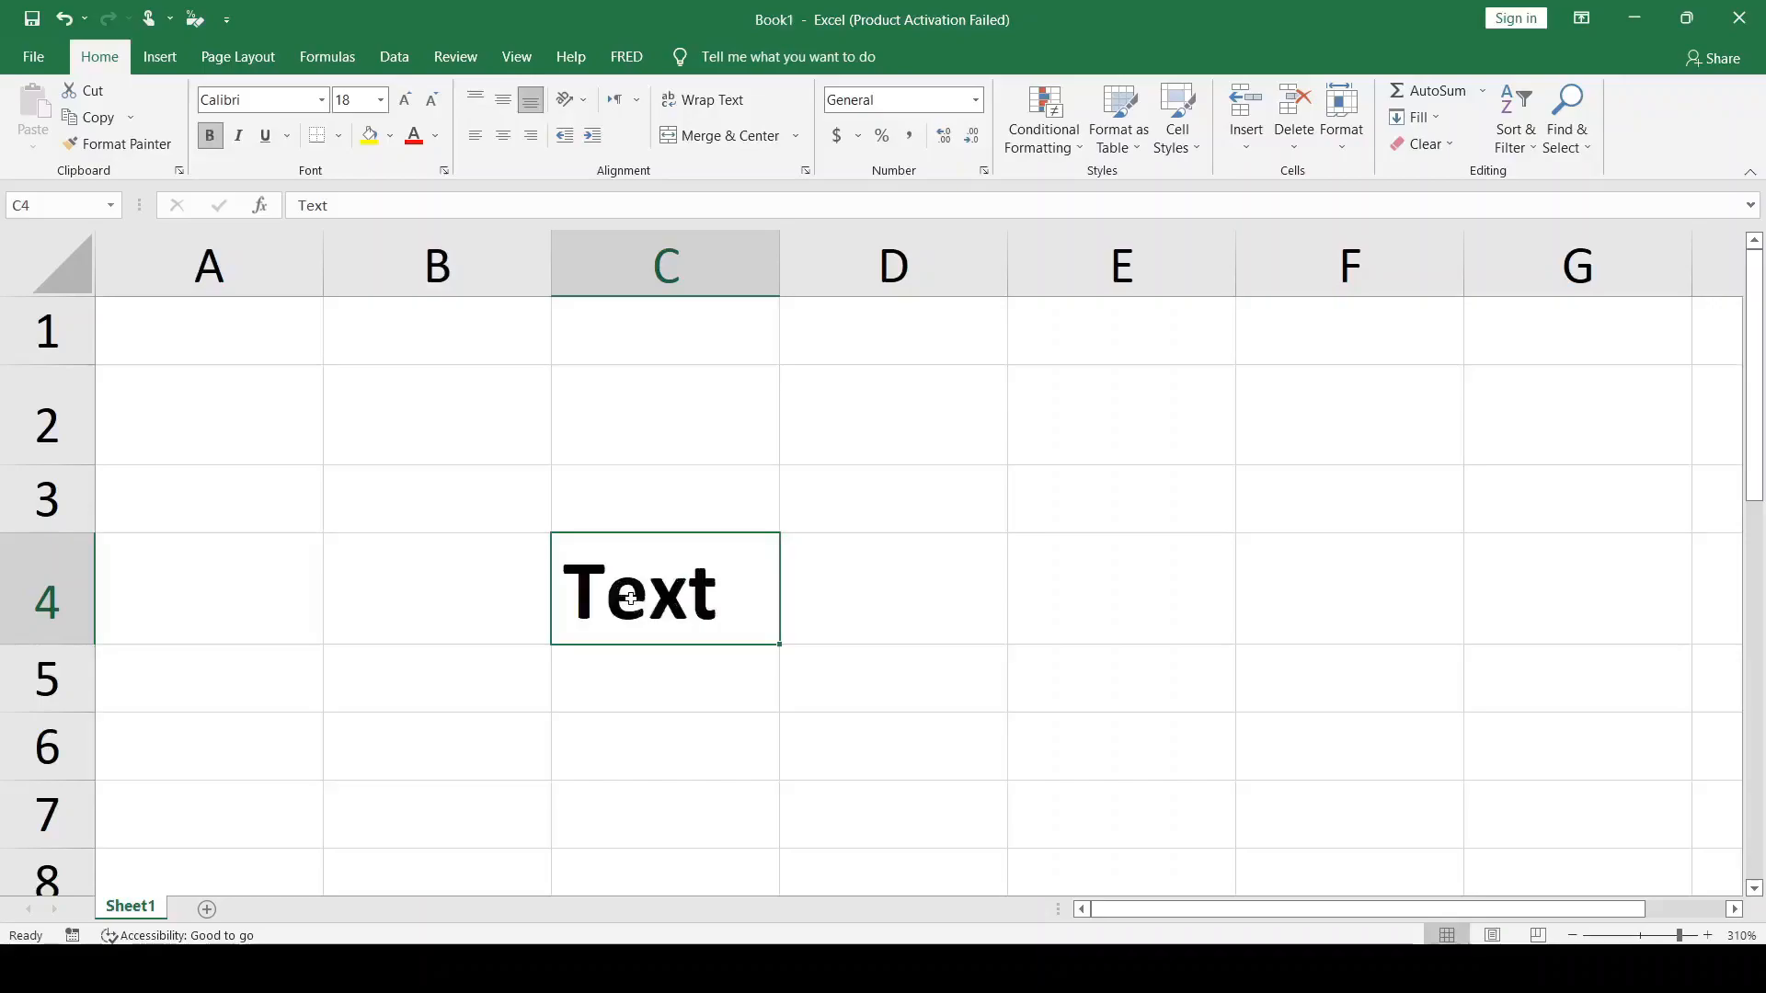
key(ctrl+b)
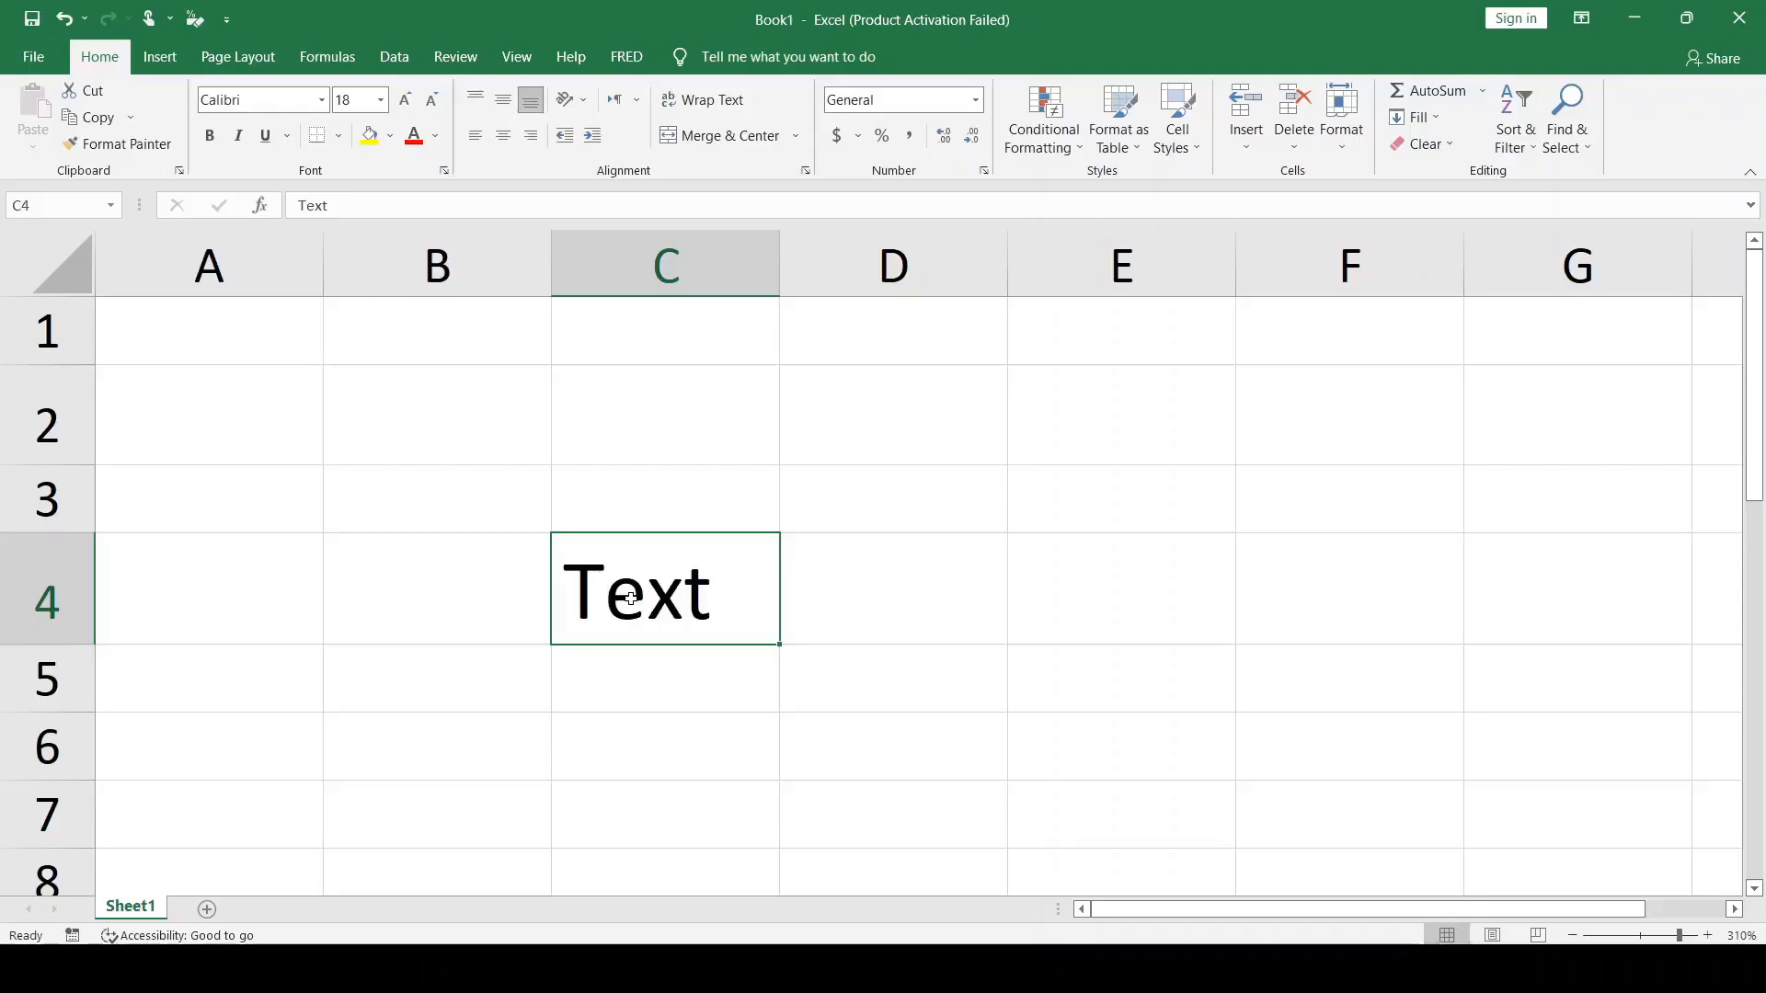
key(ctrl+b)
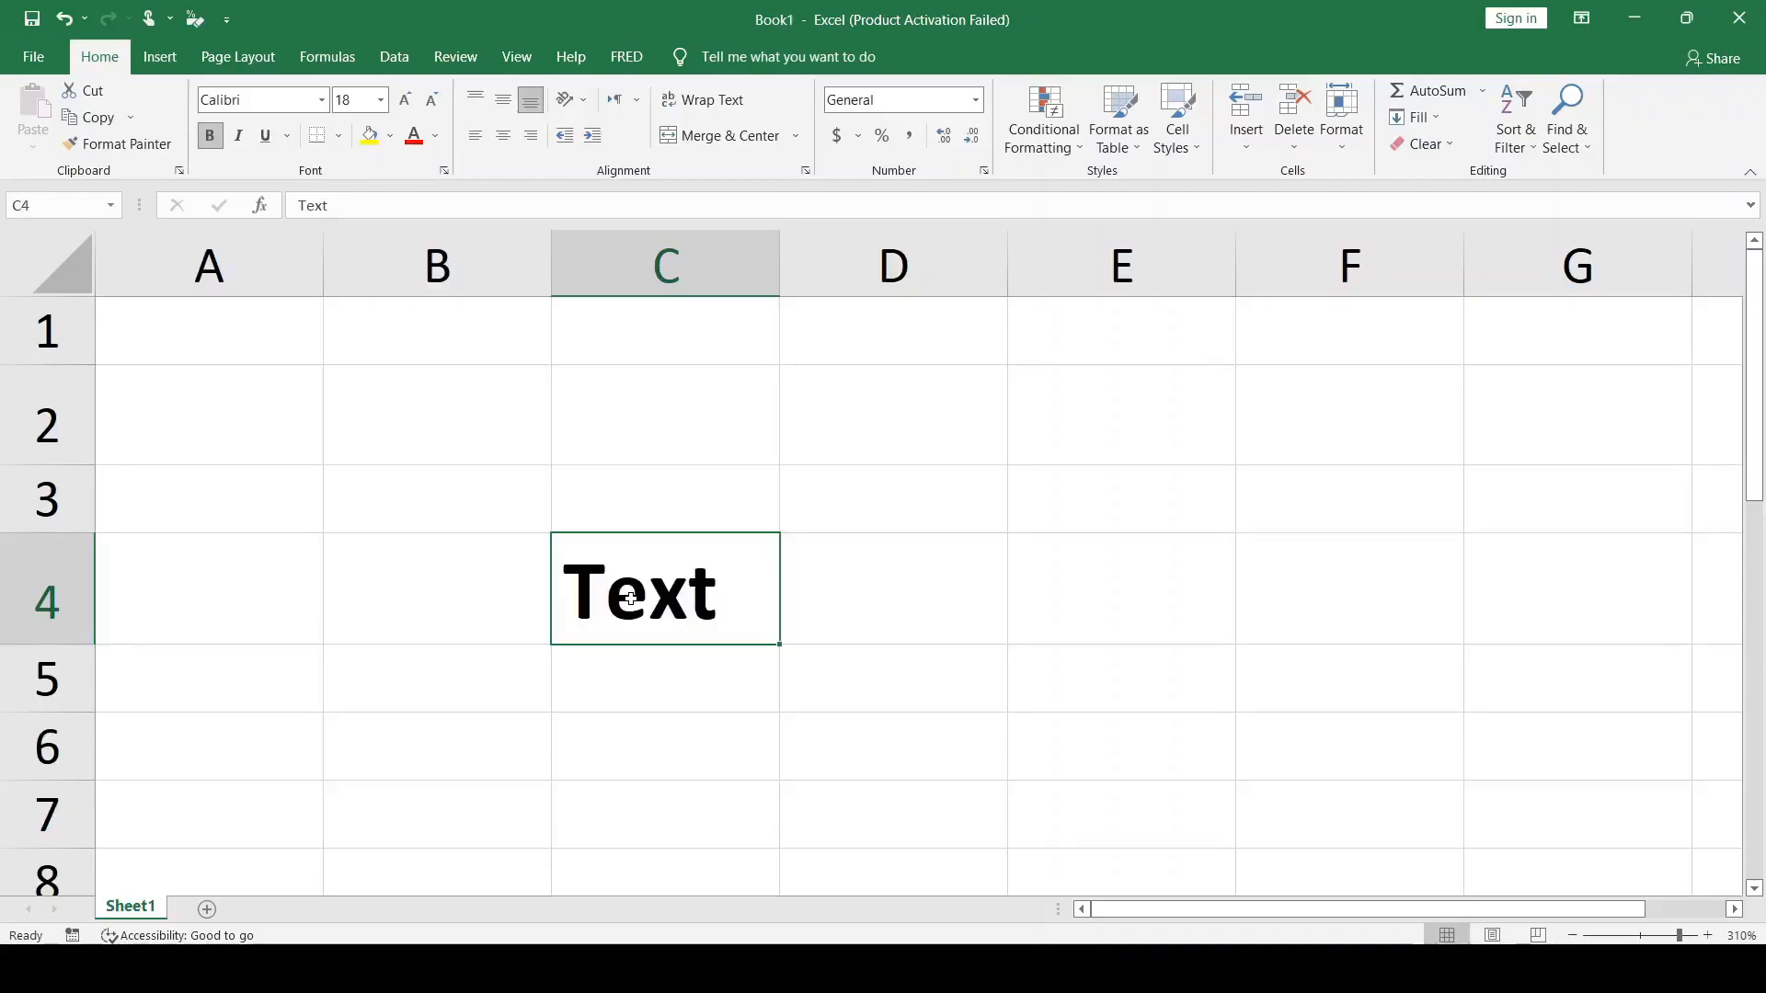
key(ctrl+b)
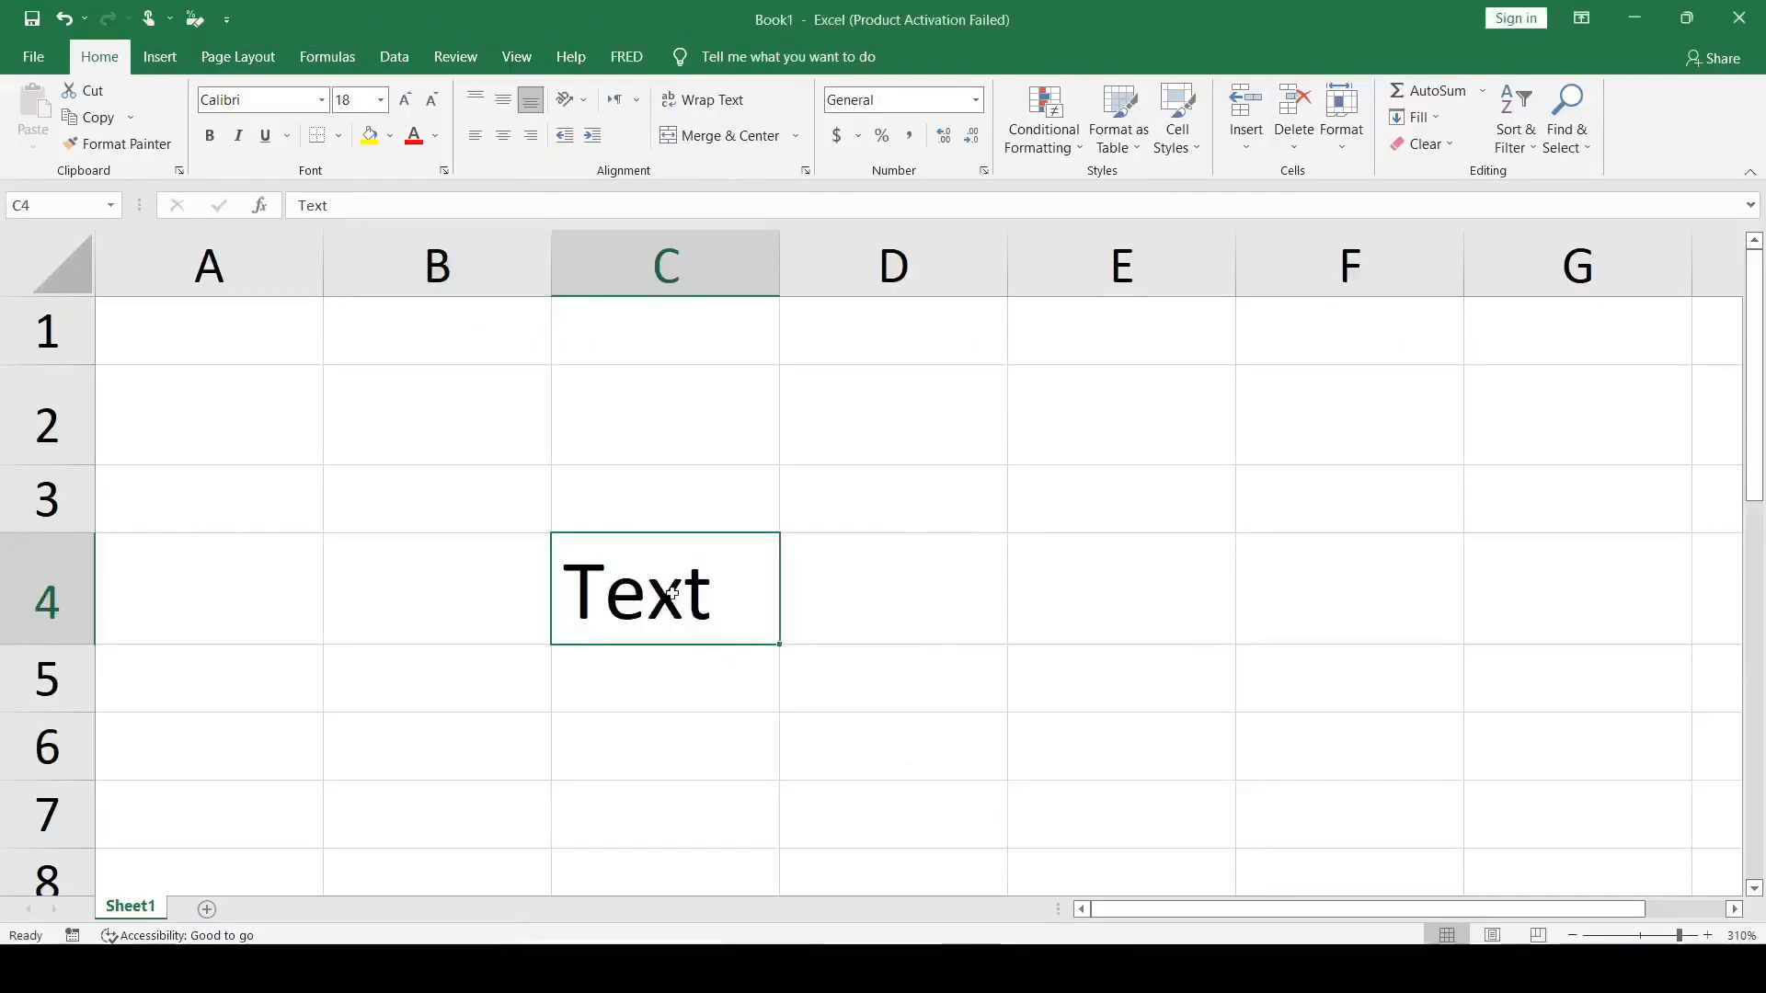
Toggle italic on and off repeatedly for the text in cell C4, ending with italic off.
click(240, 140)
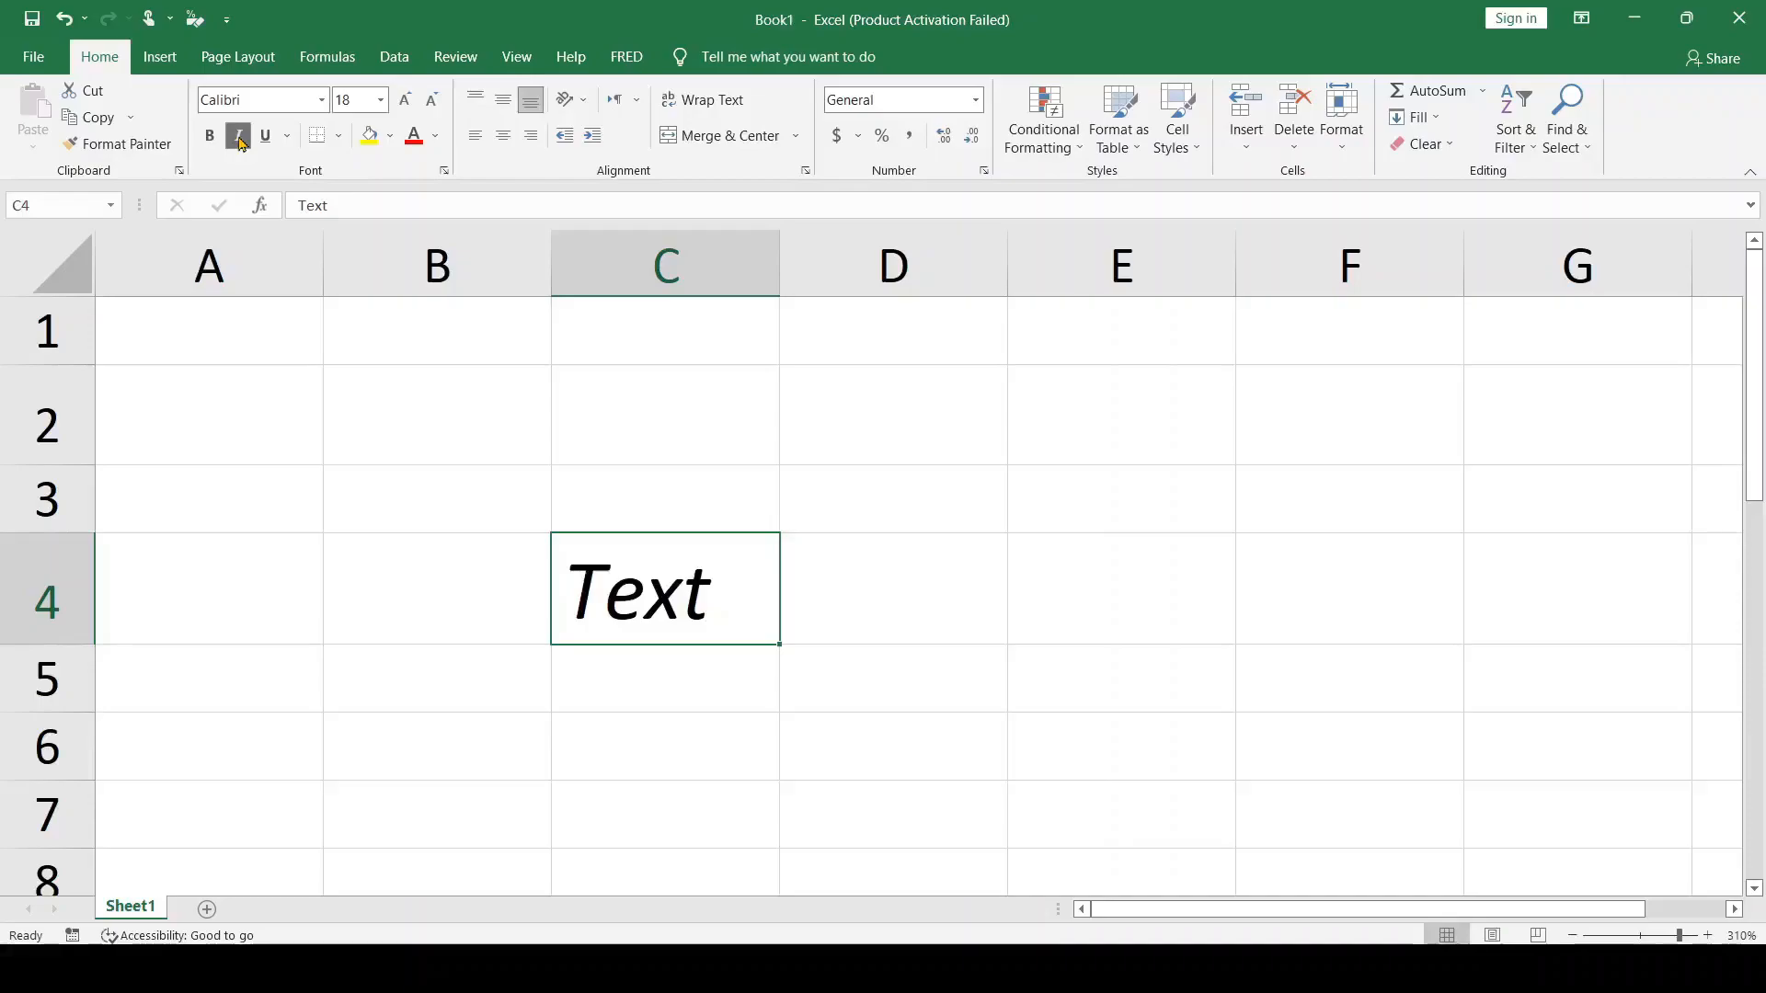
click(240, 138)
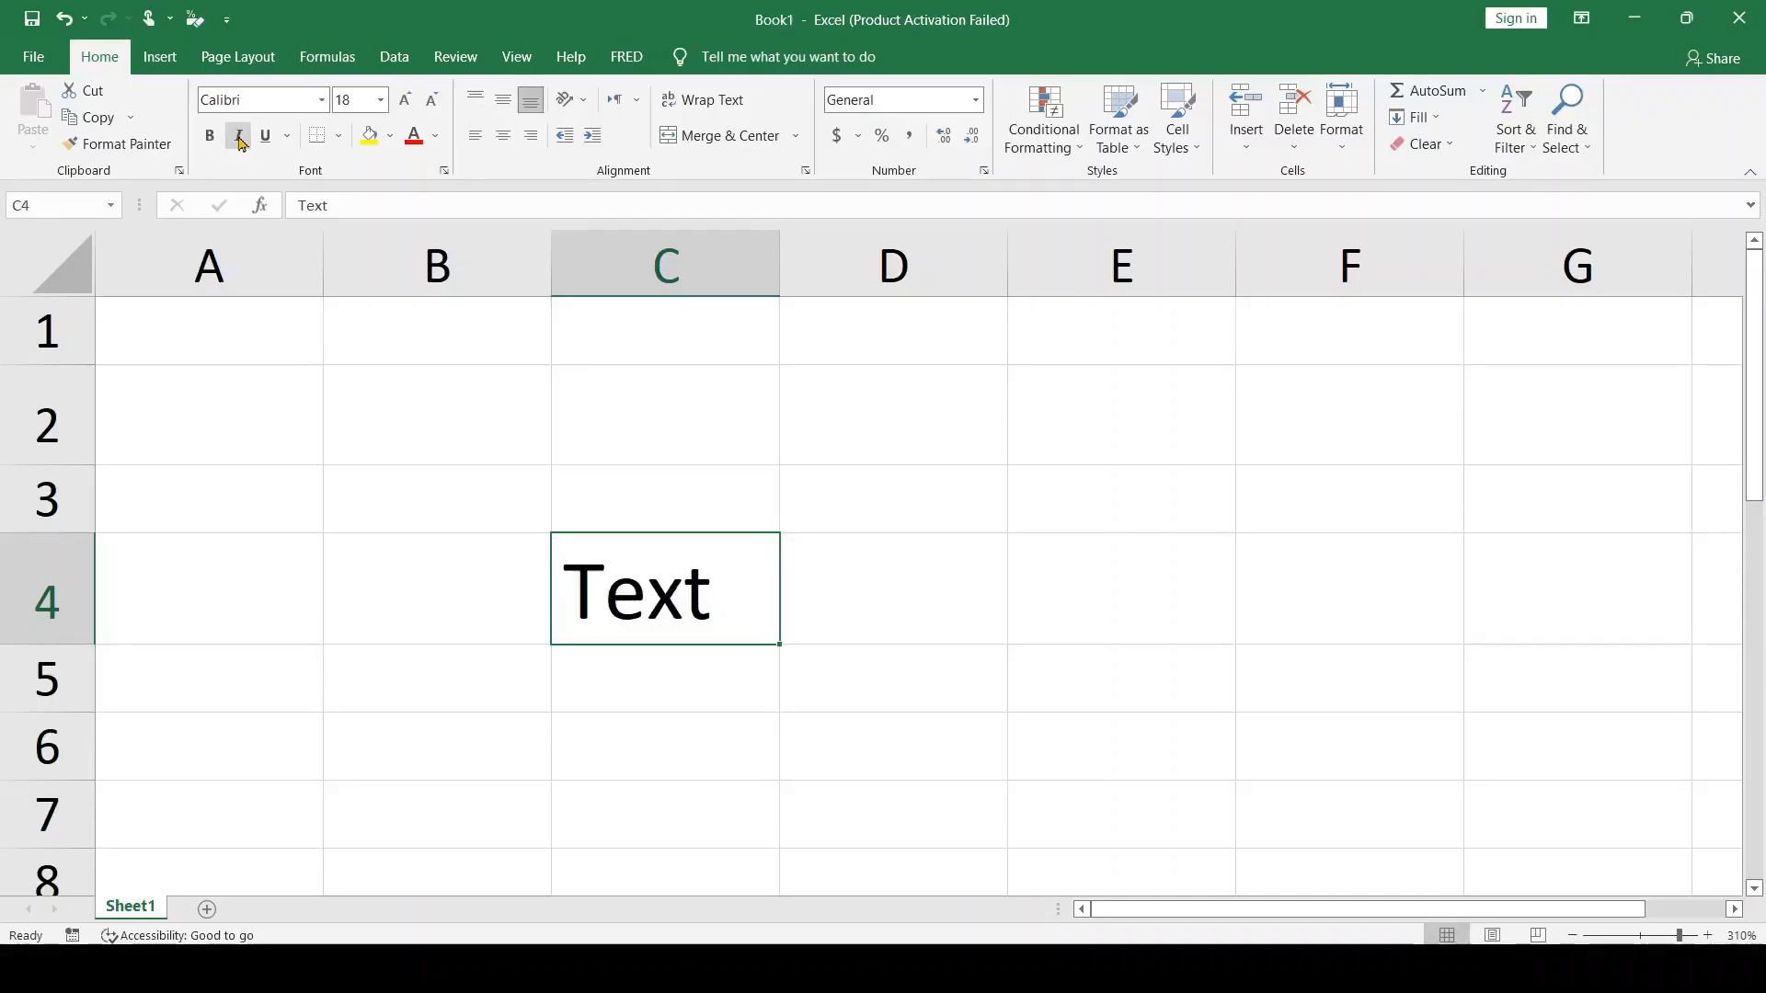
click(240, 138)
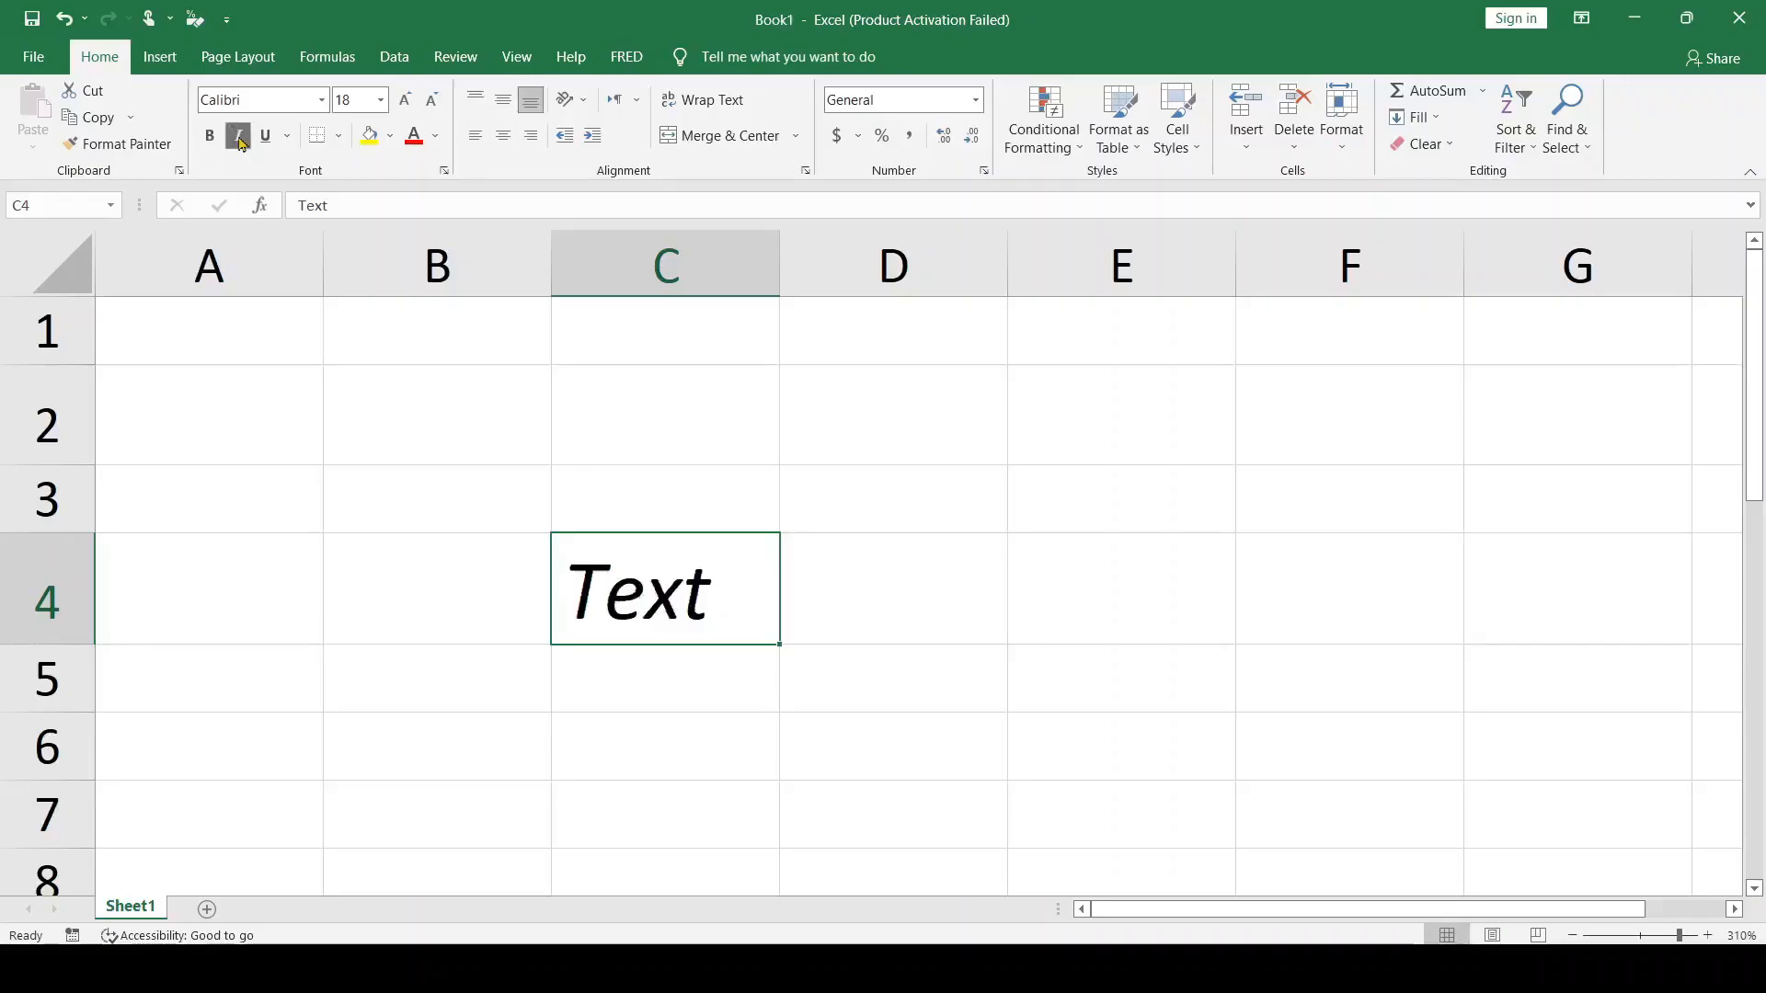
click(240, 138)
click(240, 138)
click(240, 138)
click(240, 138)
click(240, 138)
click(240, 138)
click(240, 138)
click(240, 138)
click(240, 138)
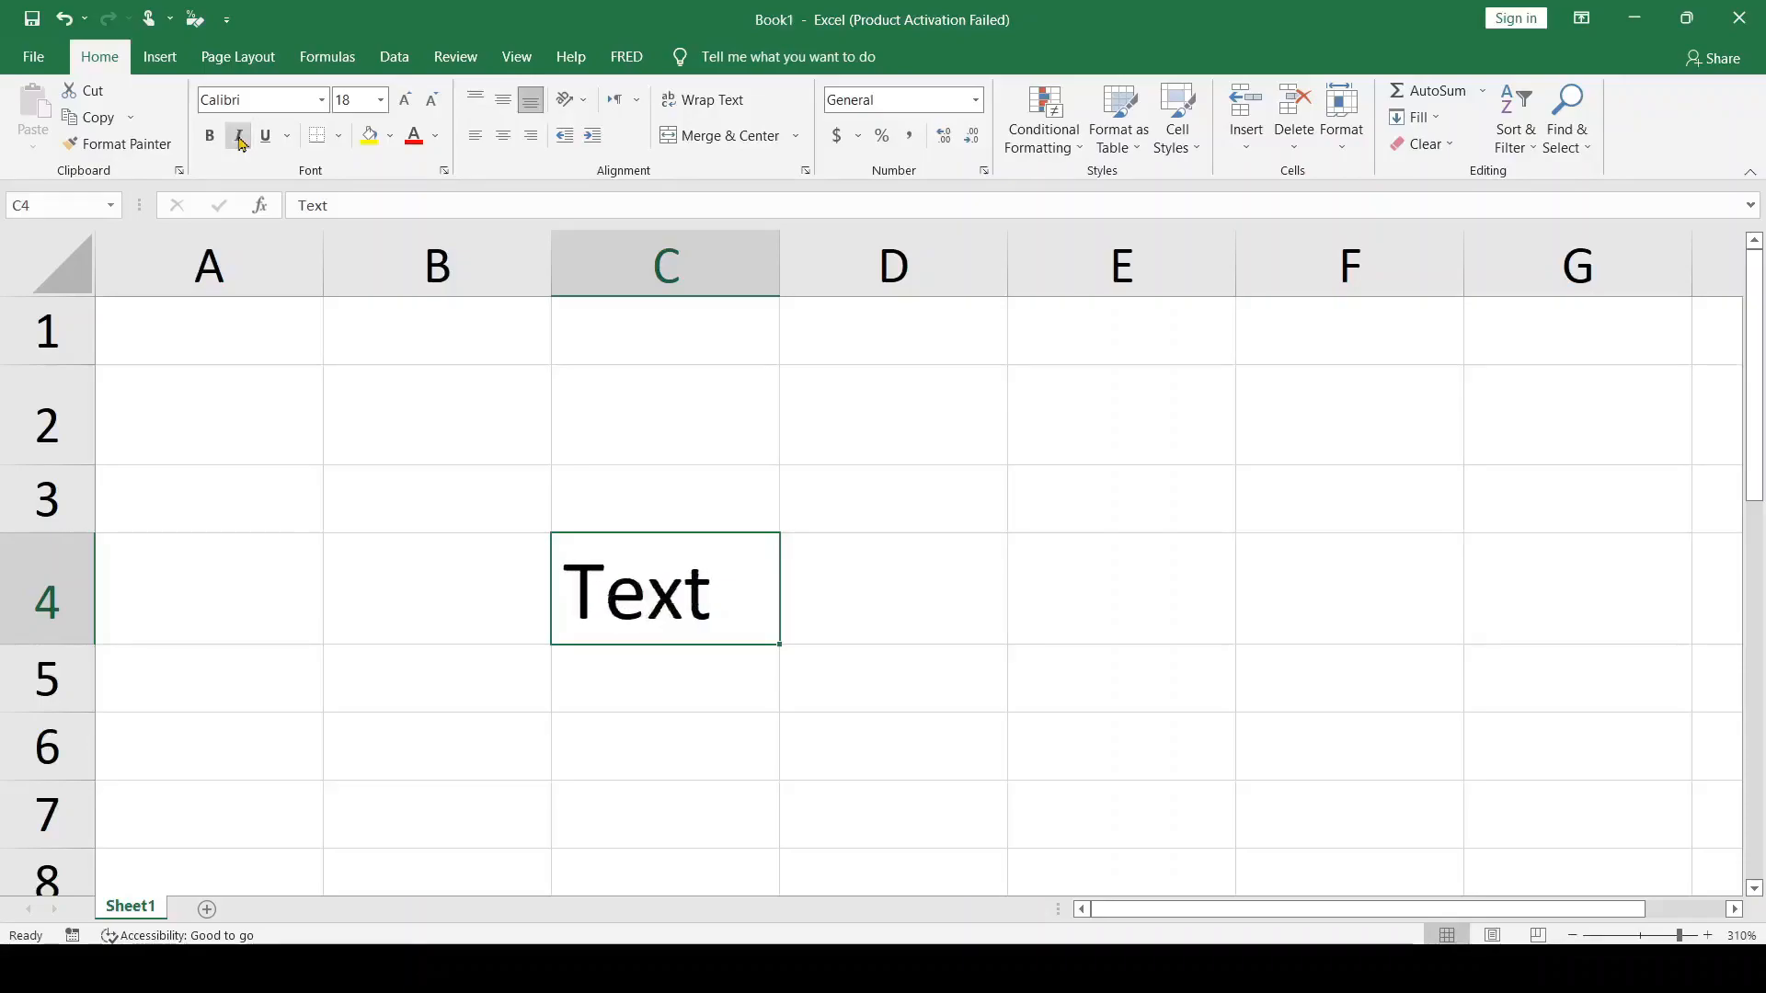
click(240, 138)
click(240, 138)
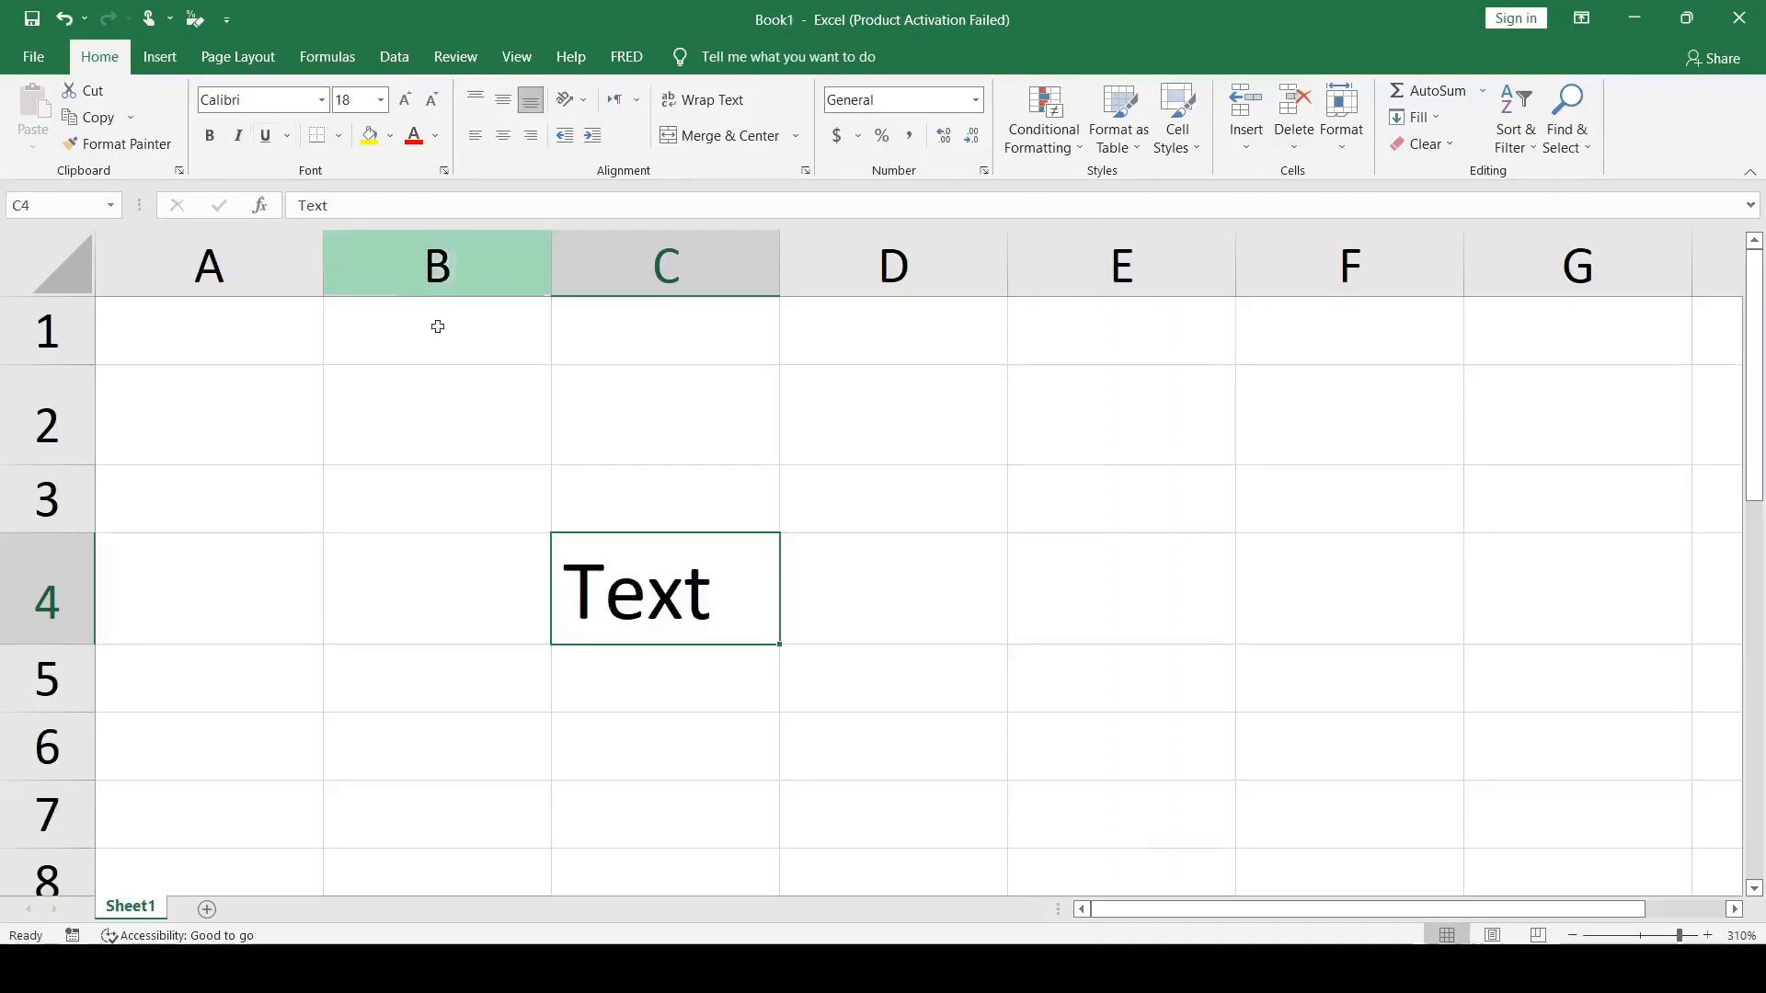
Underline the text in cell C4, toggling the underline off and on and leaving it applied.
click(508, 390)
click(663, 602)
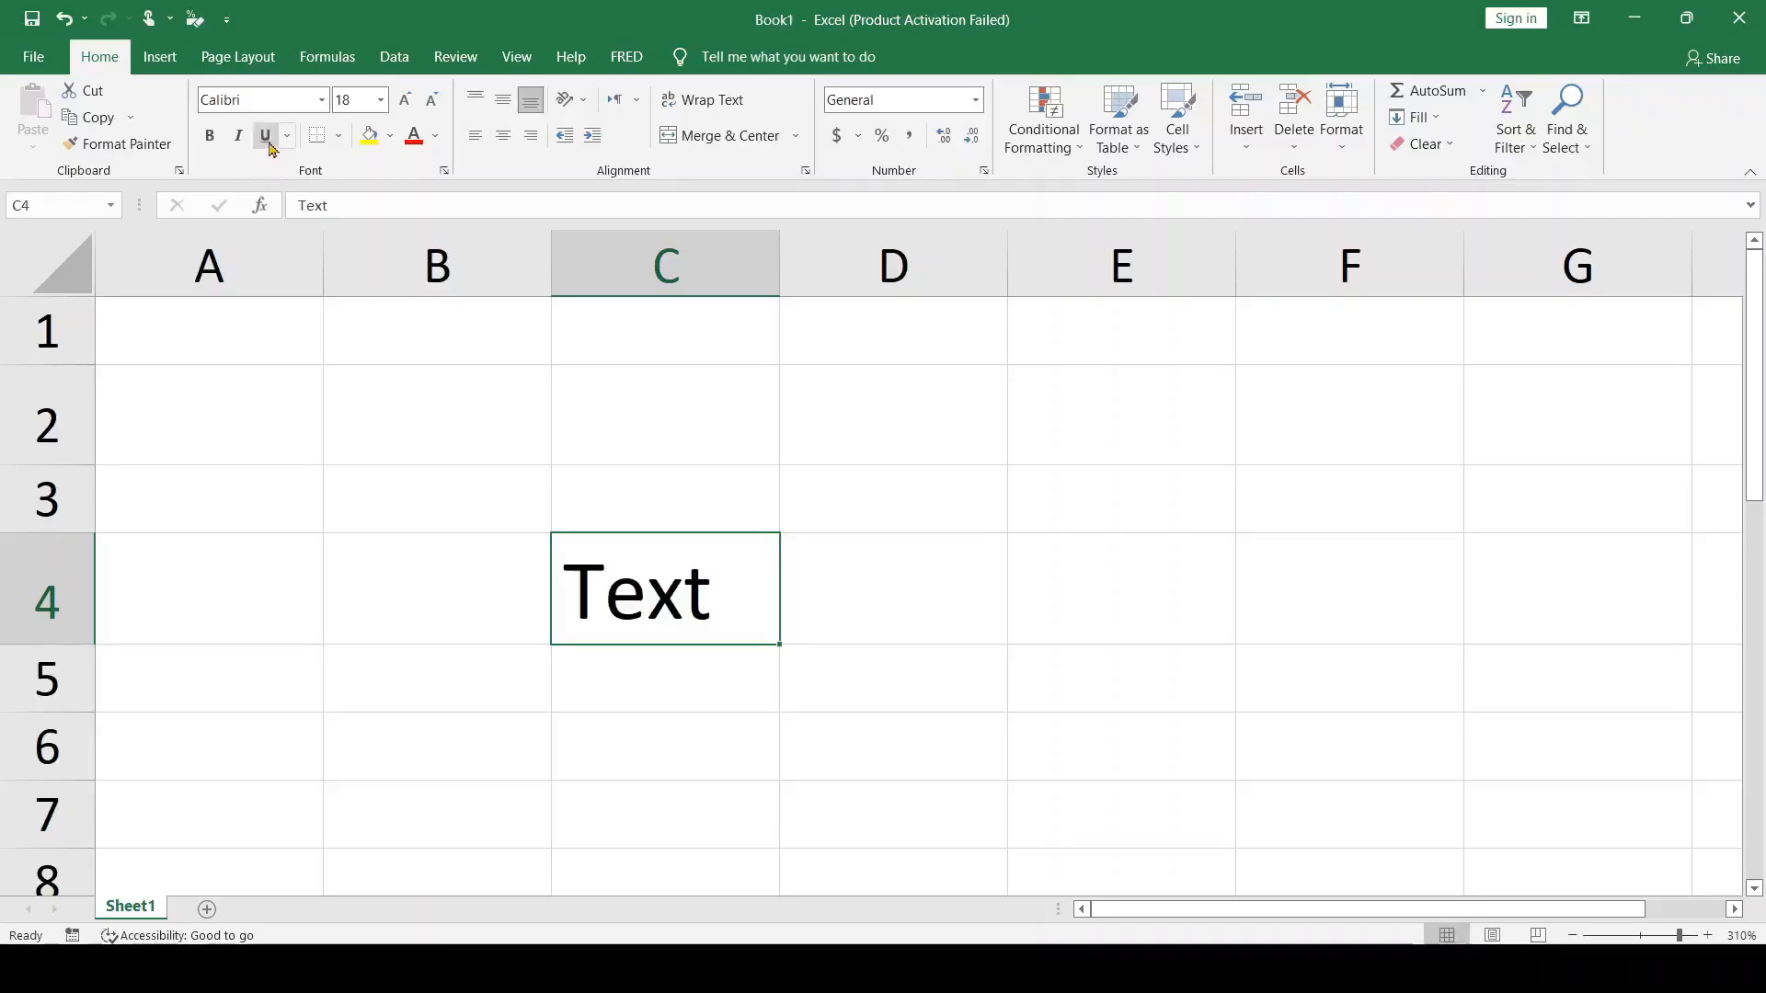
click(266, 136)
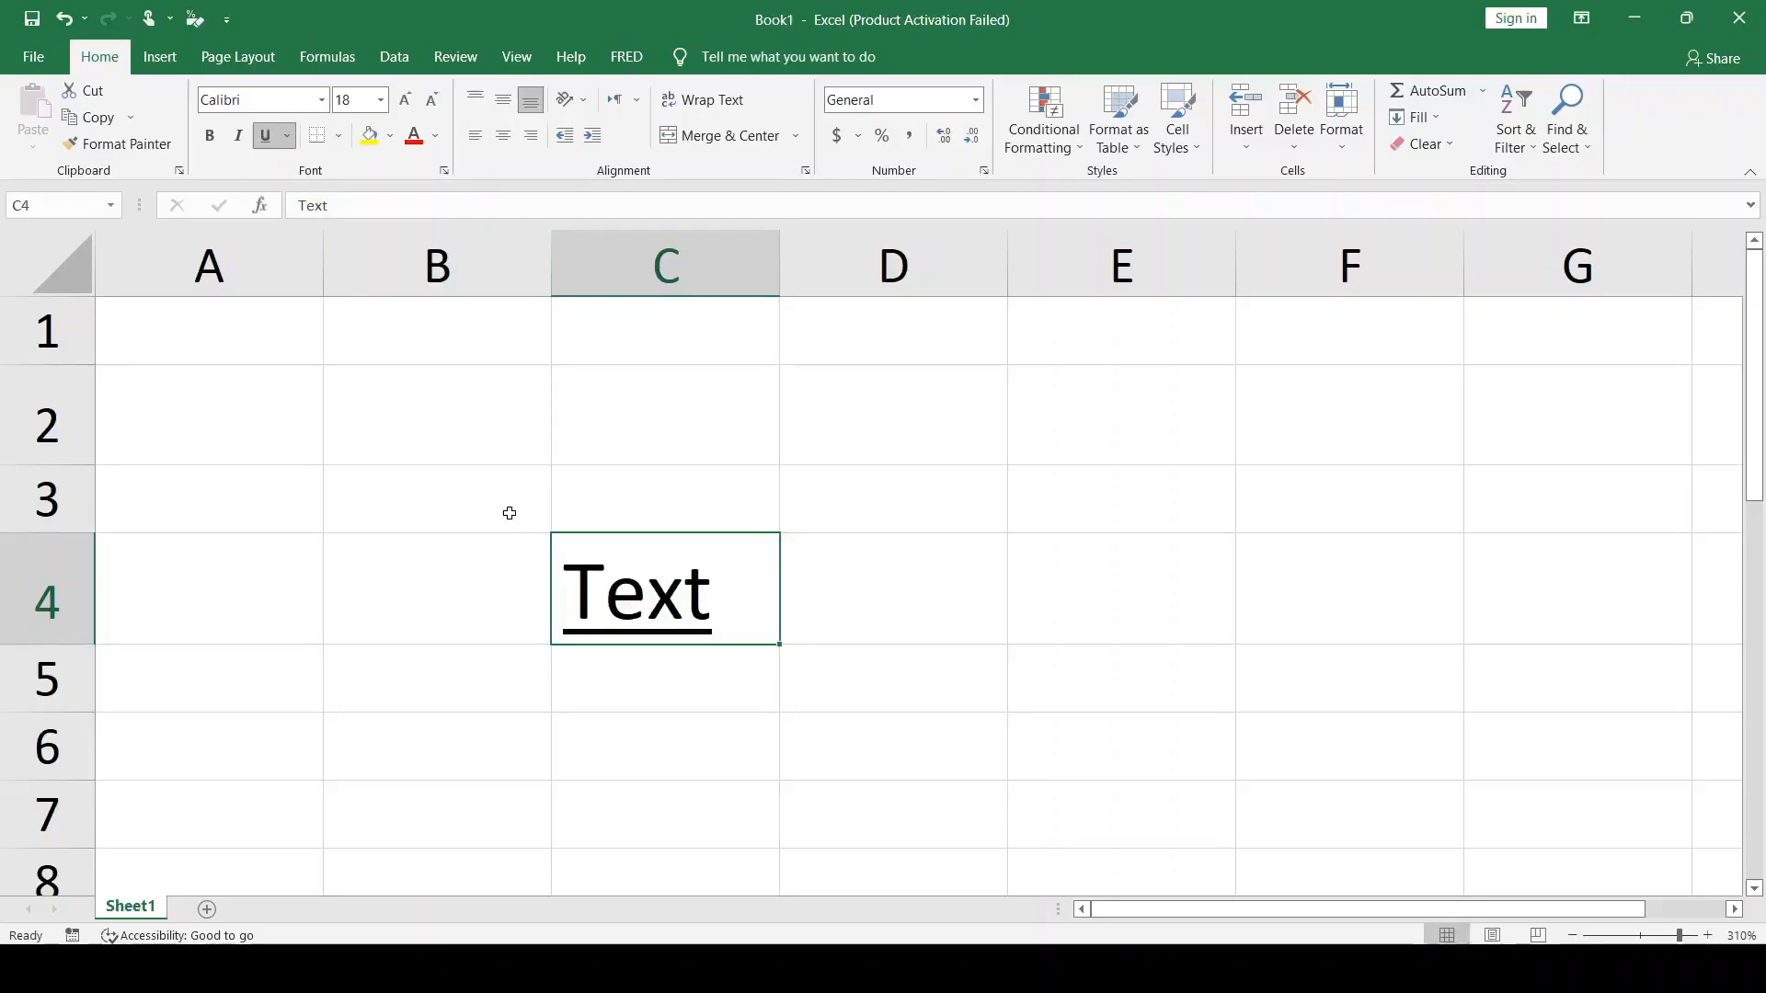
key(ctrl+u)
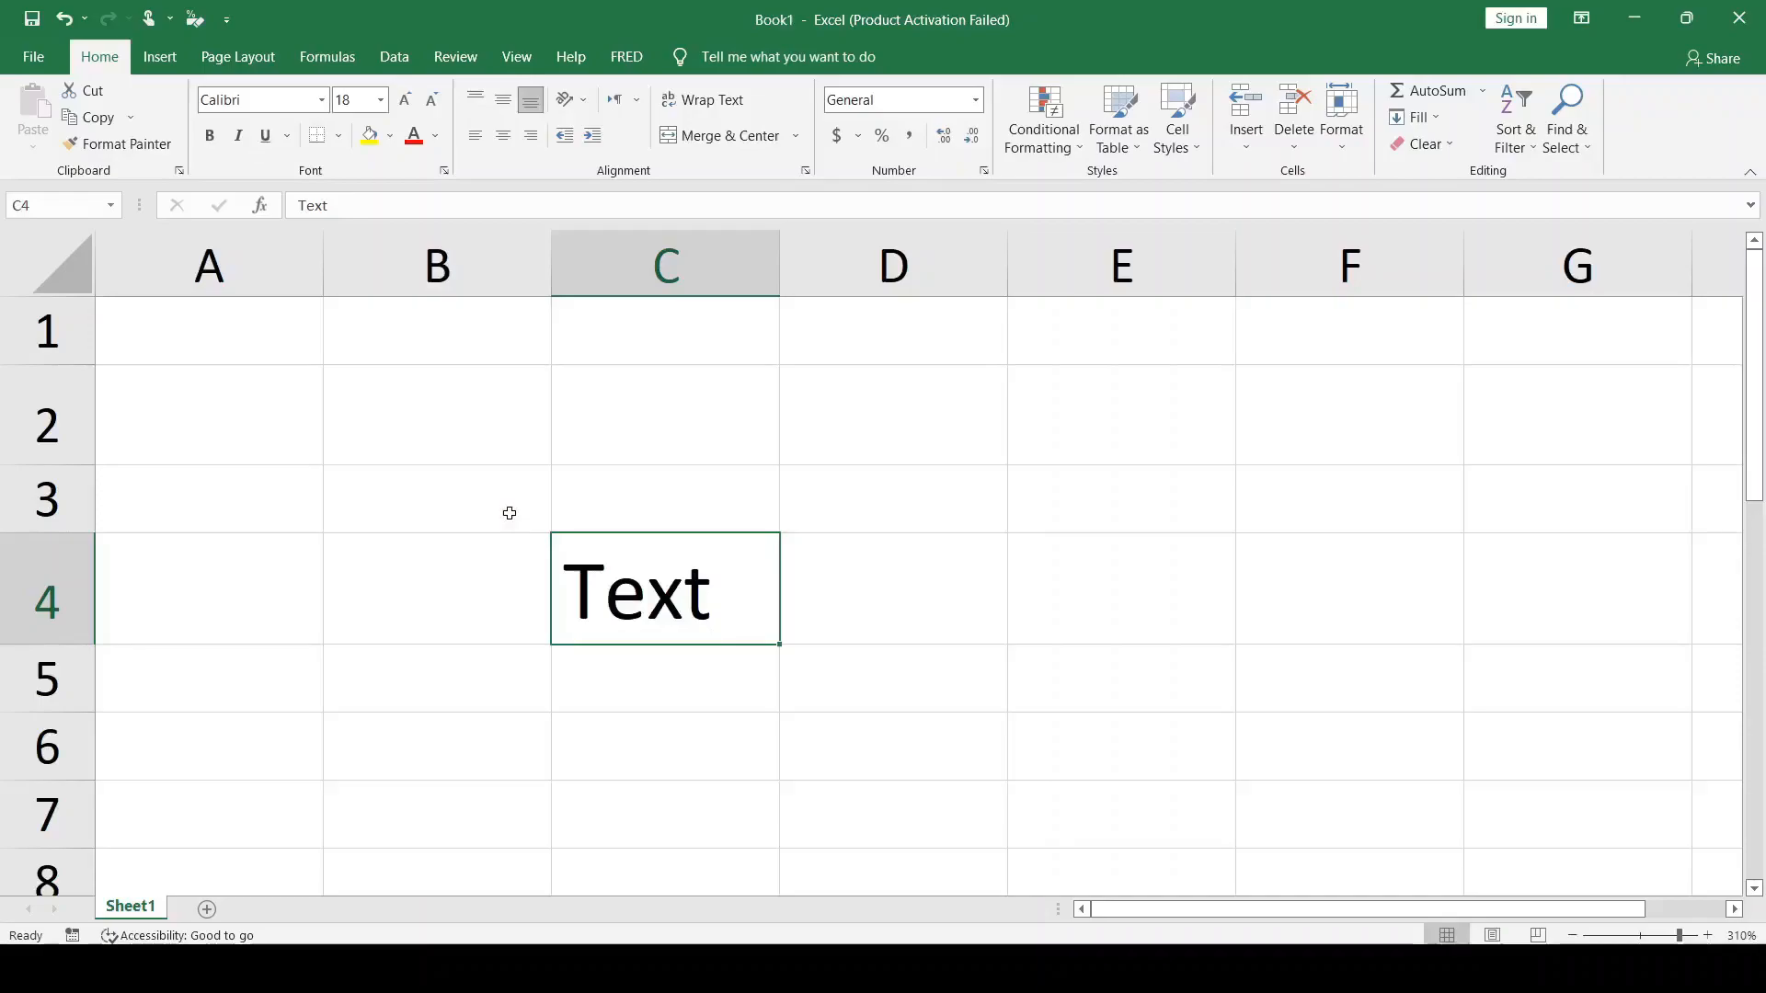
key(ctrl+u)
key(ctrl+u)
key(ctrl+u)
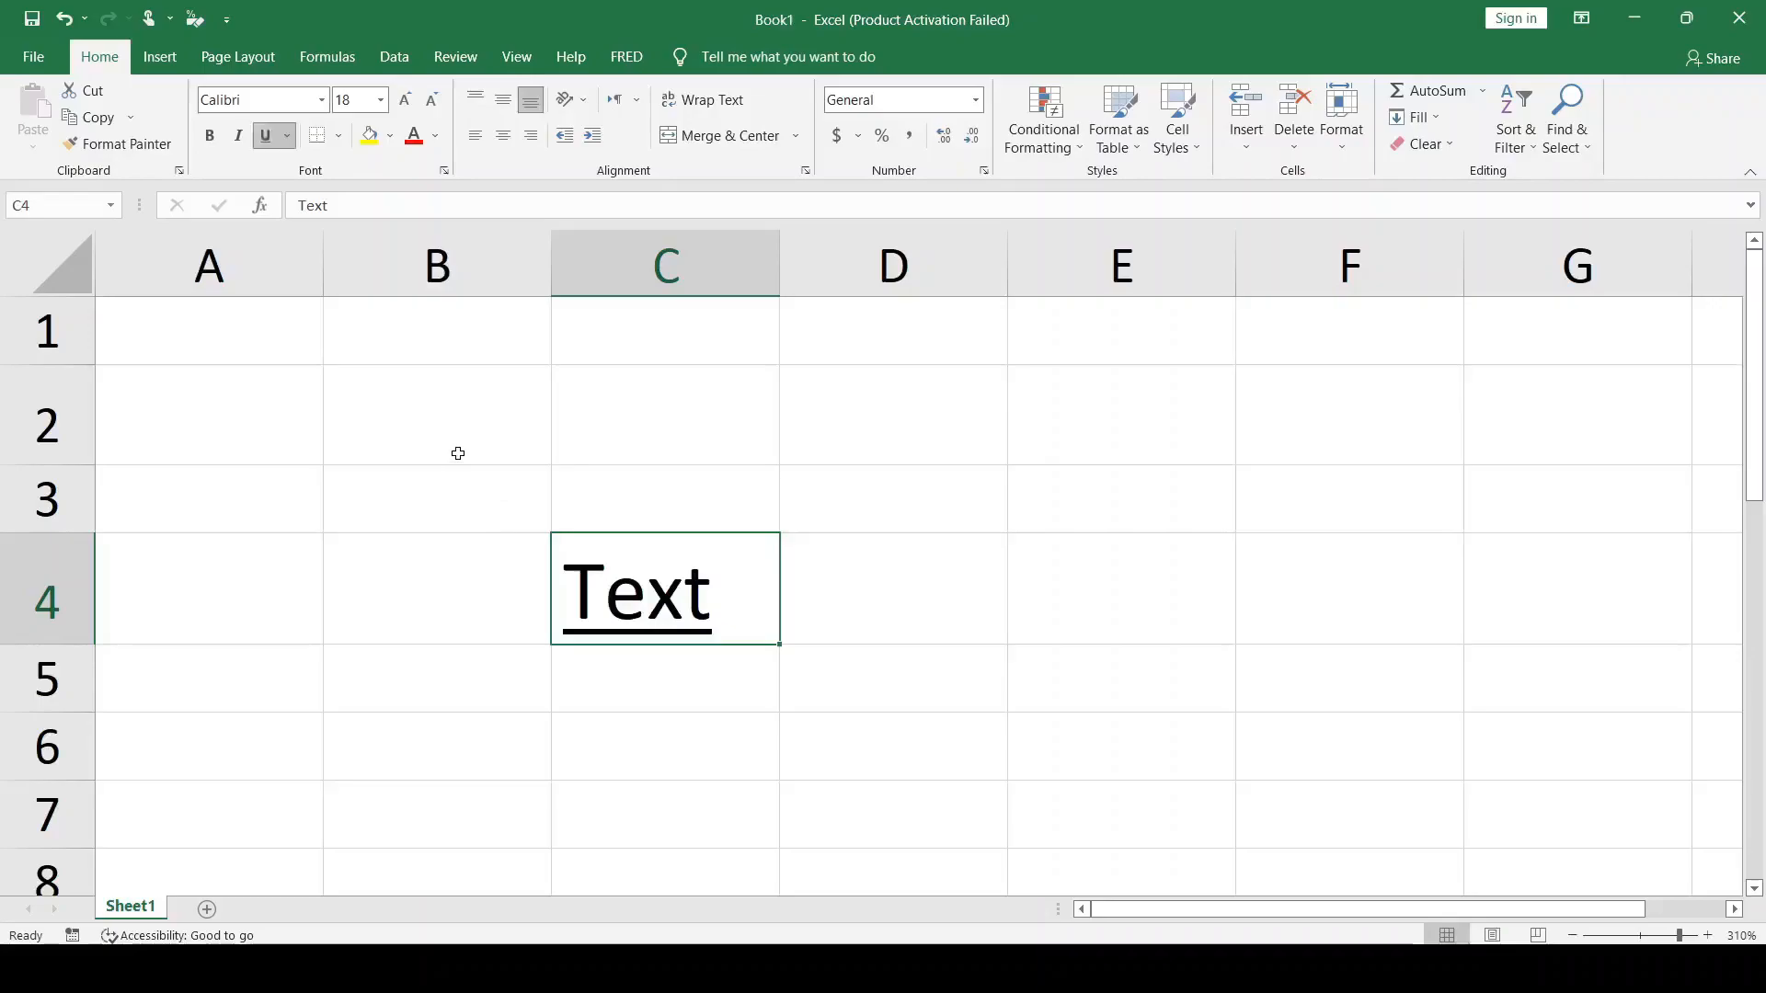
Change the underline on the text in cell C4 to a double underline.
click(287, 138)
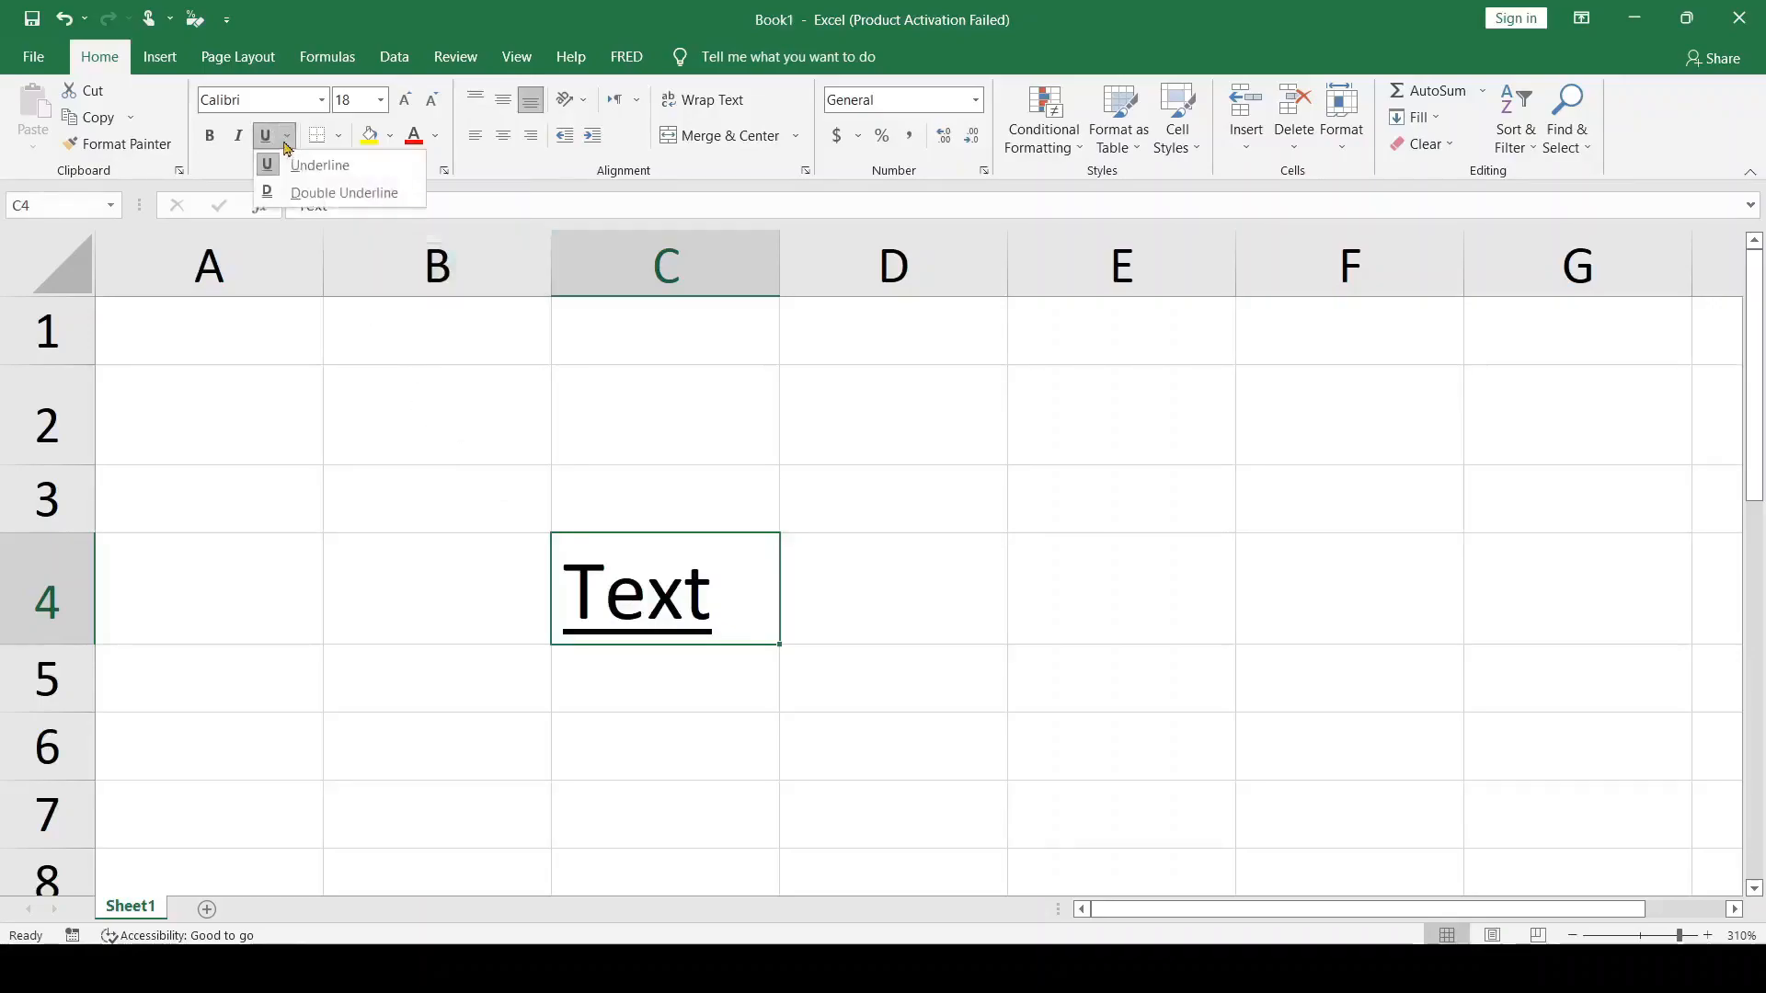
click(296, 191)
click(511, 542)
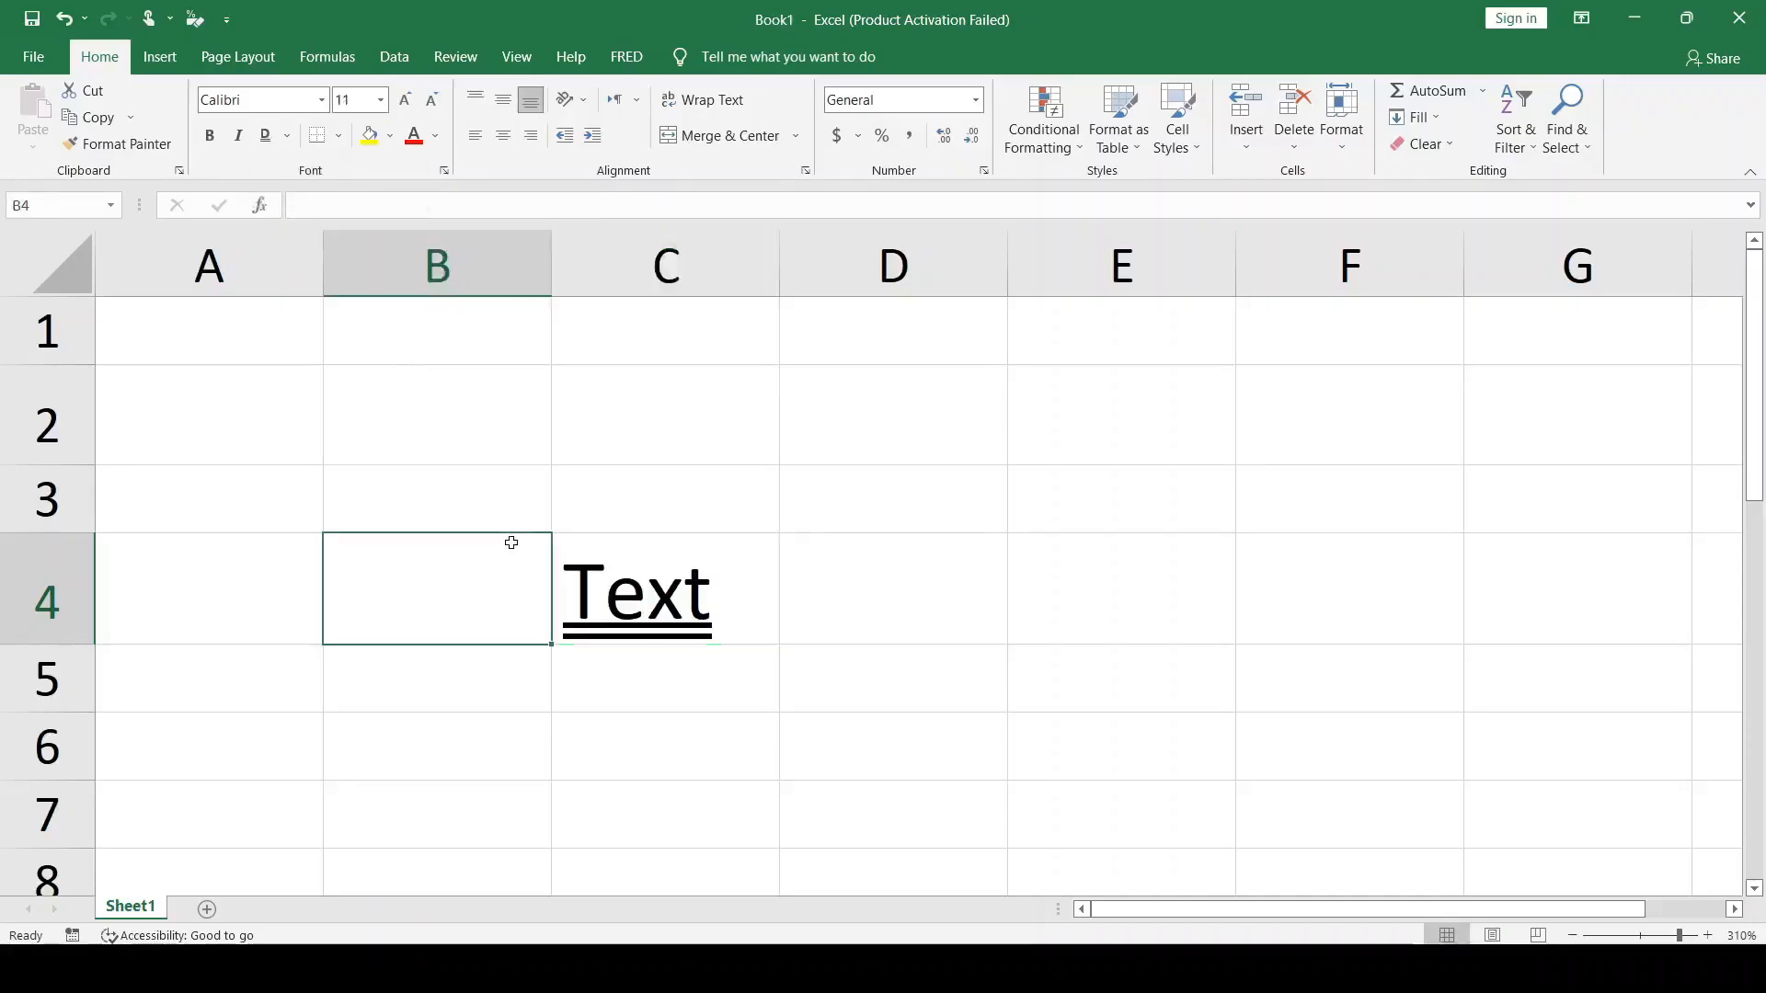
click(598, 591)
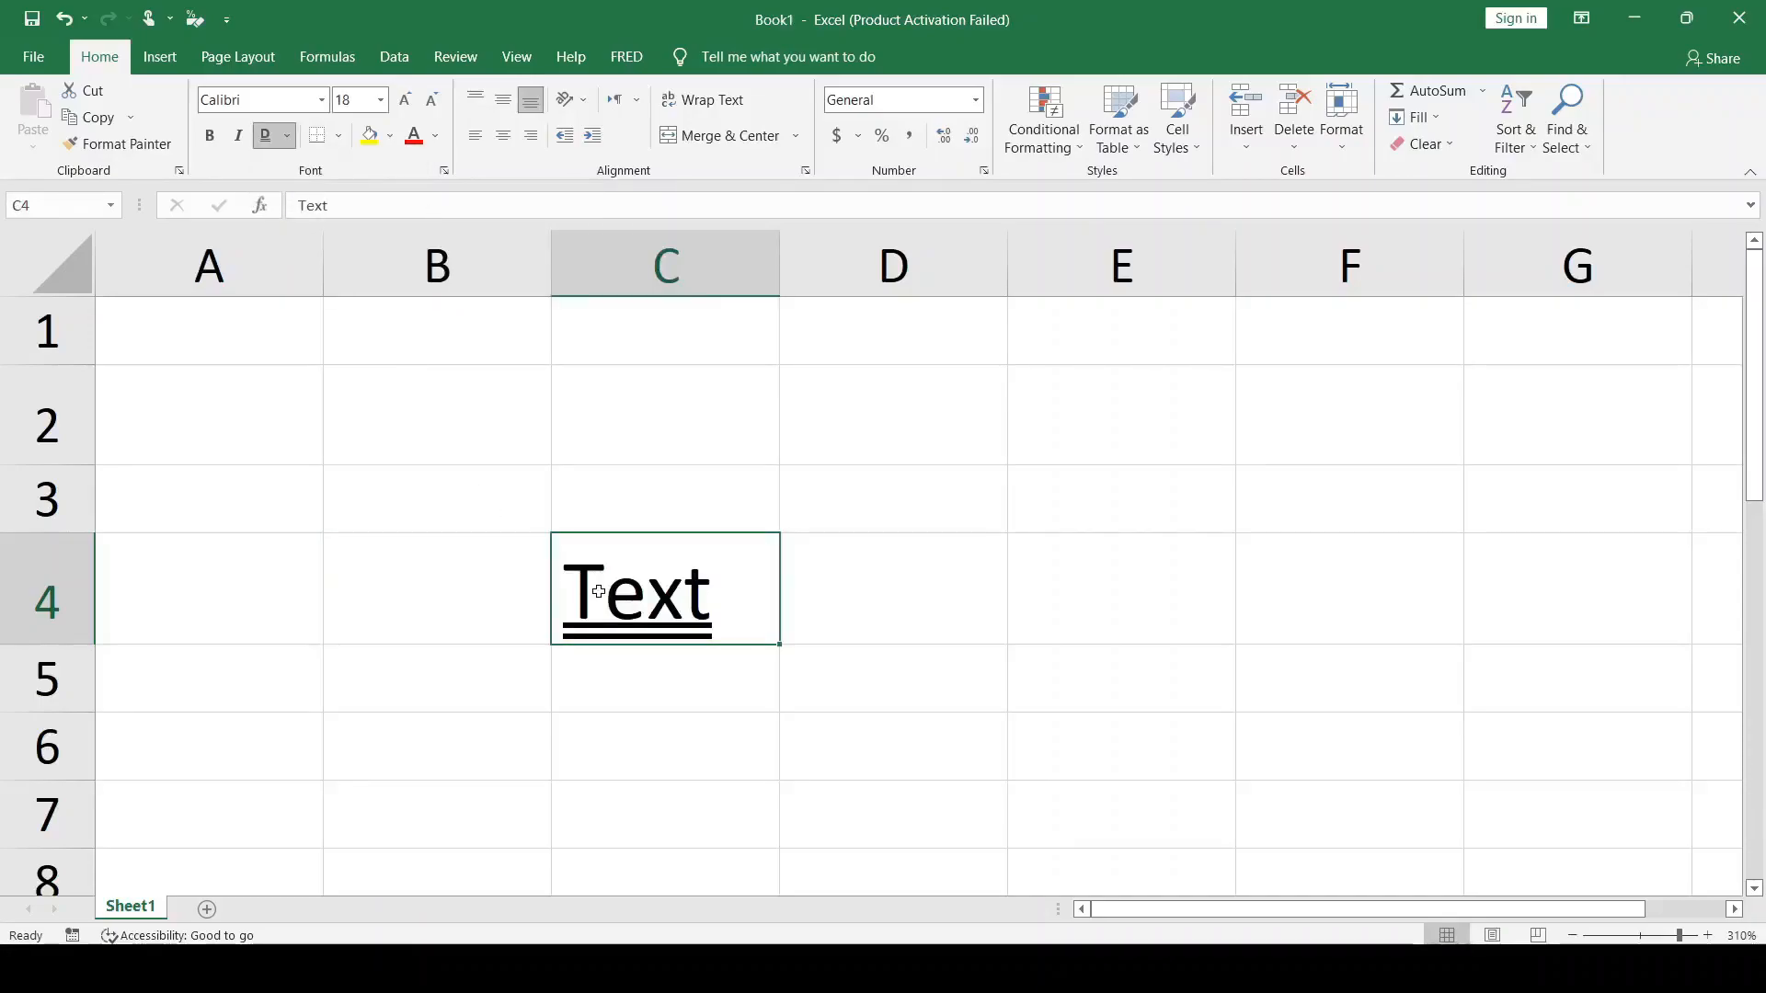
key(alt)
key(Escape)
click(812, 583)
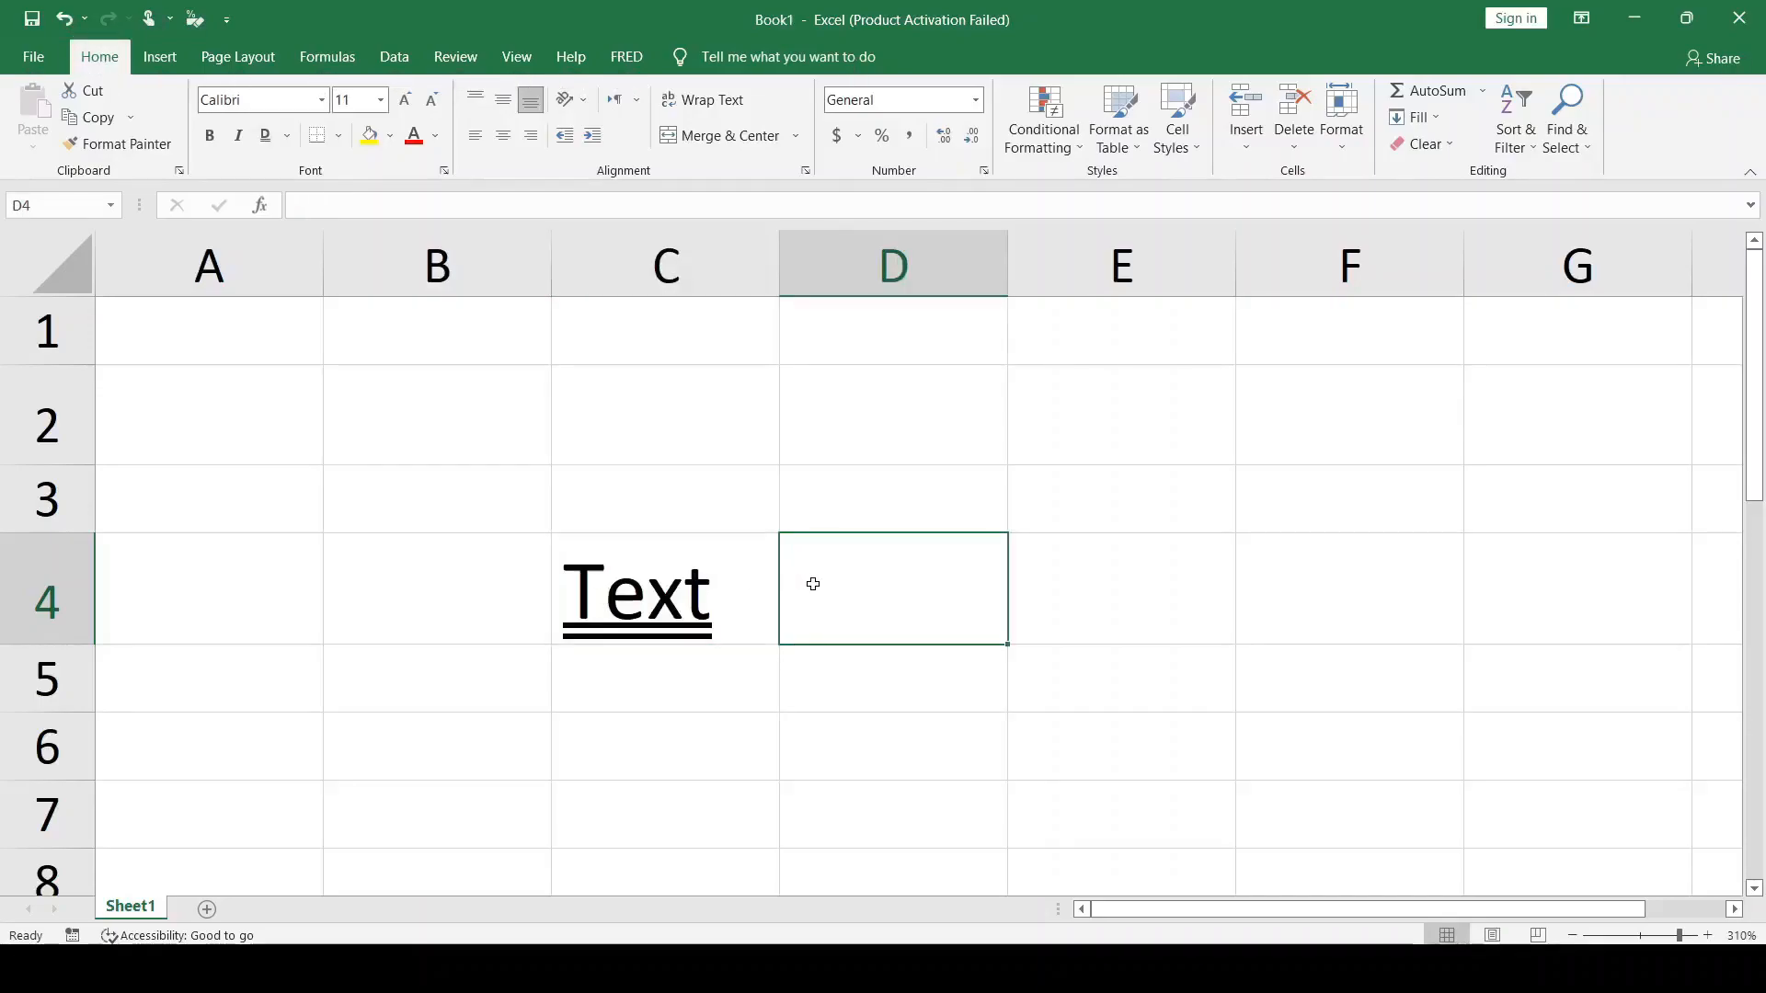
Fill the background of cell C4 with the standard green color.
click(697, 583)
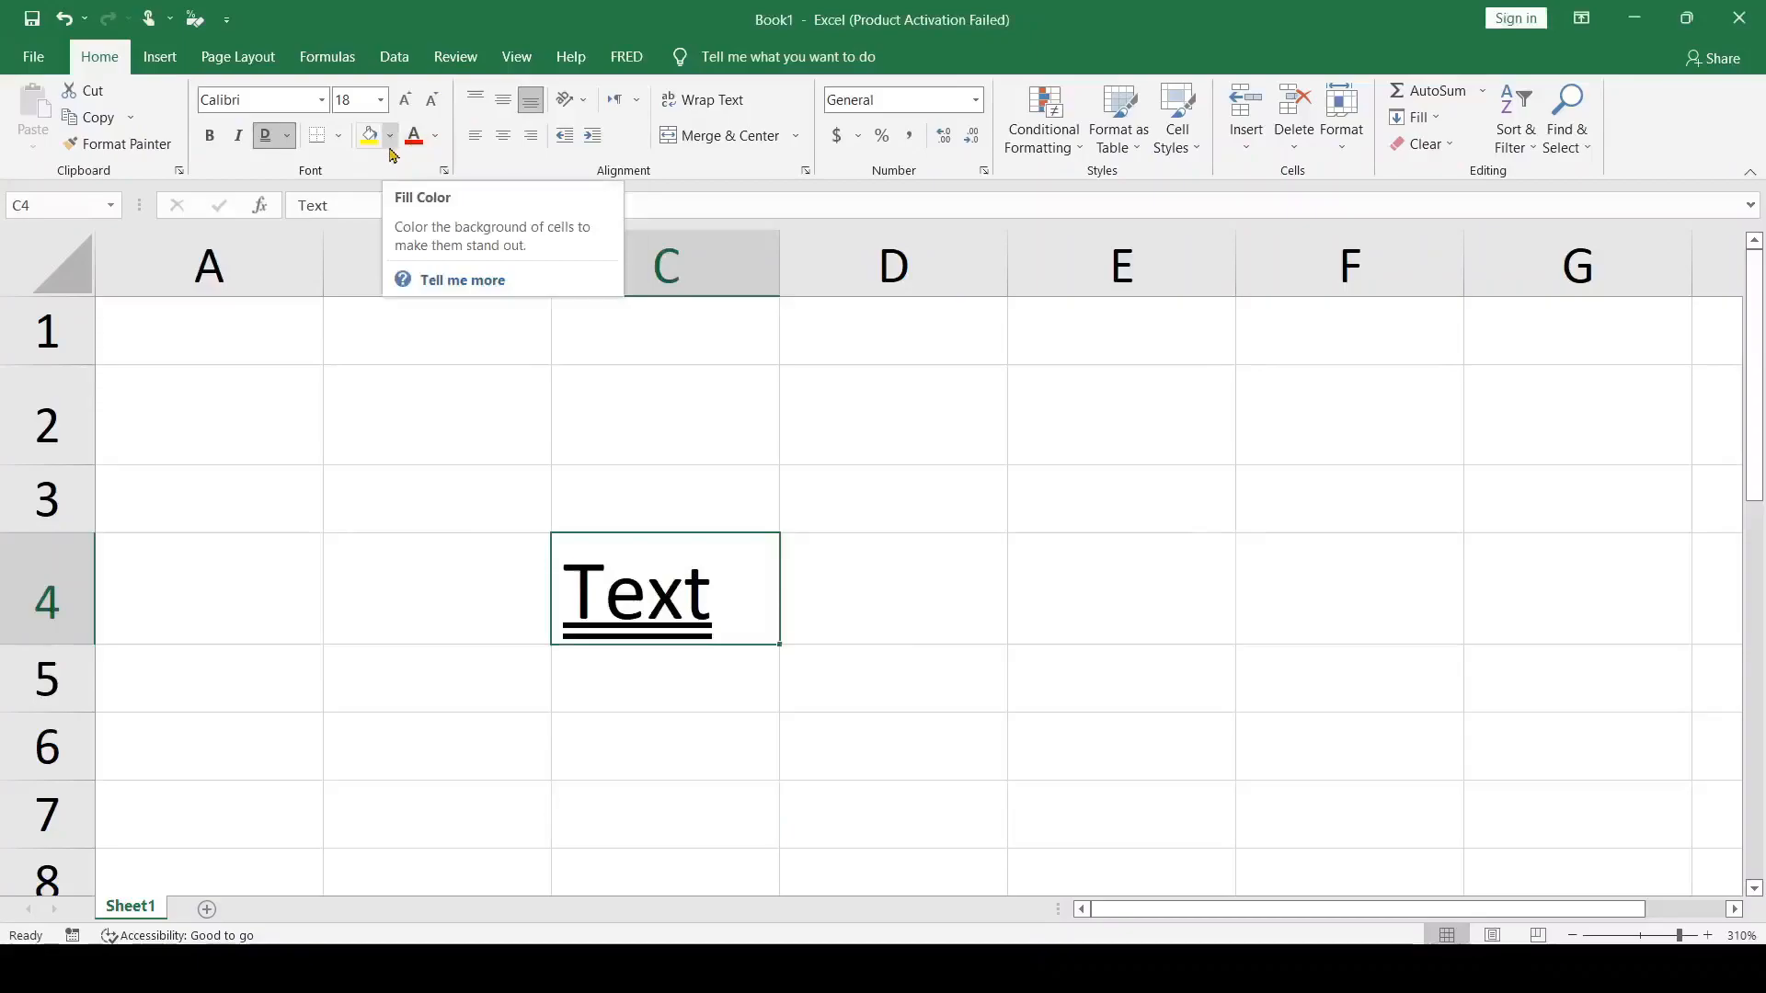
click(390, 138)
click(323, 257)
click(391, 138)
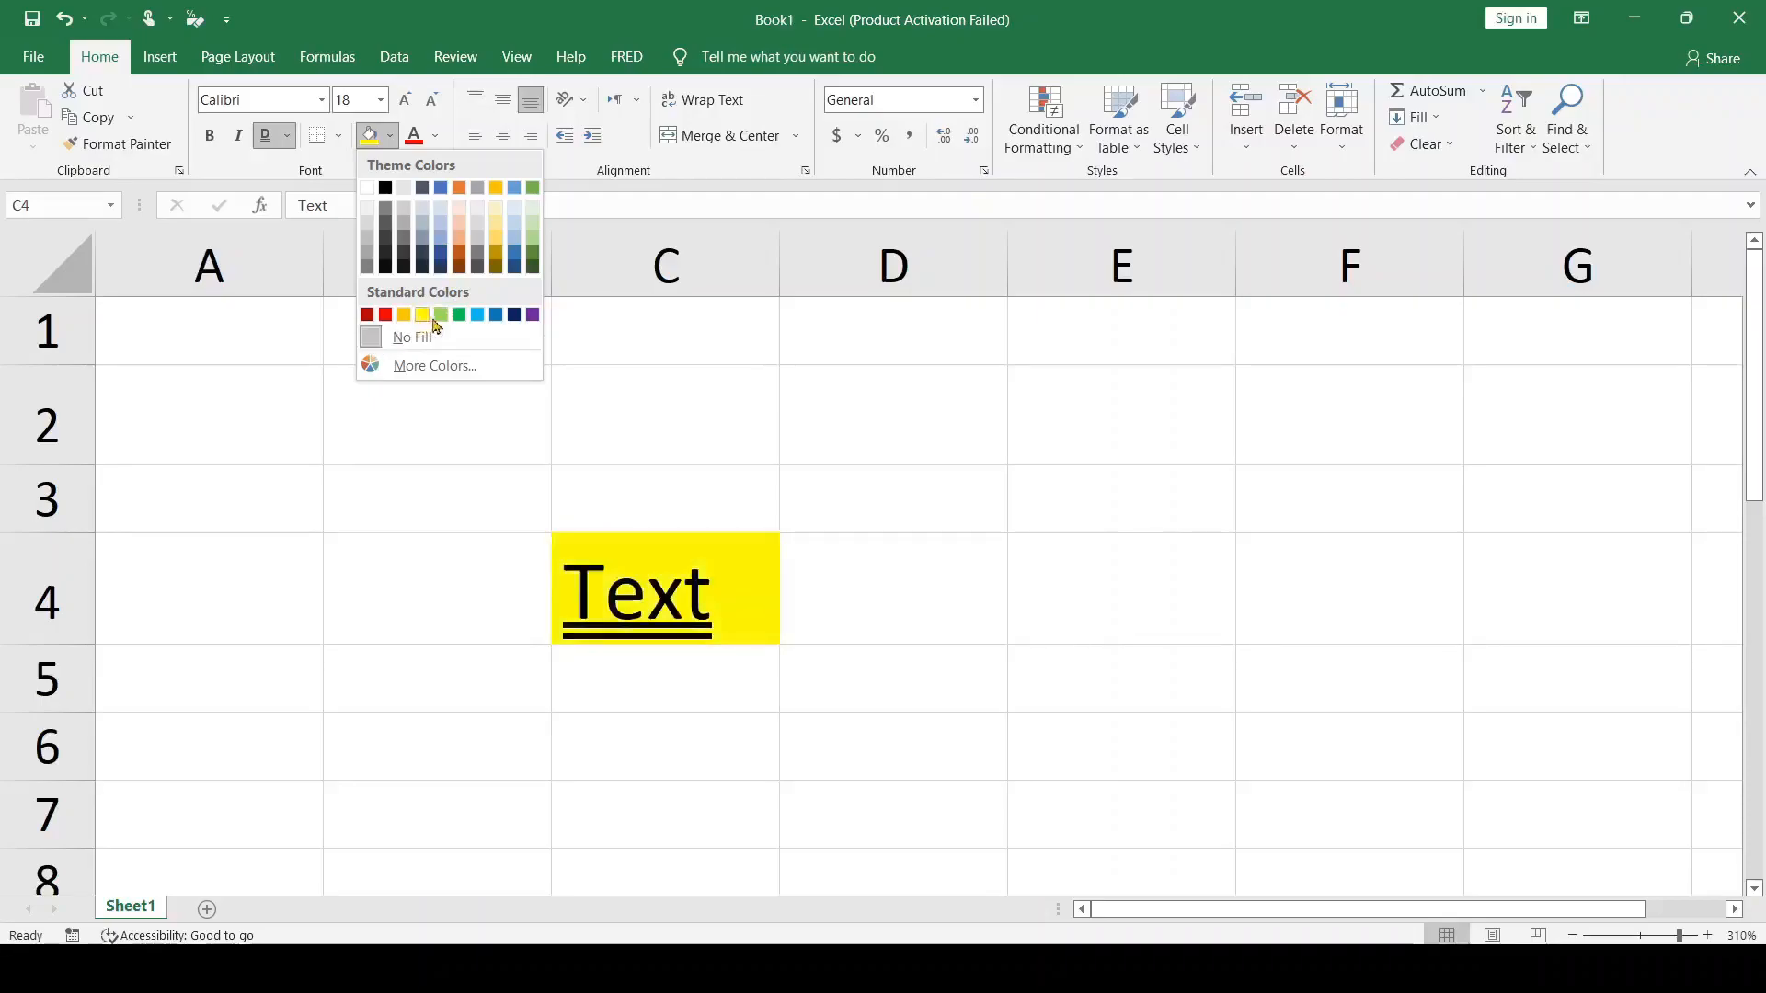
click(460, 318)
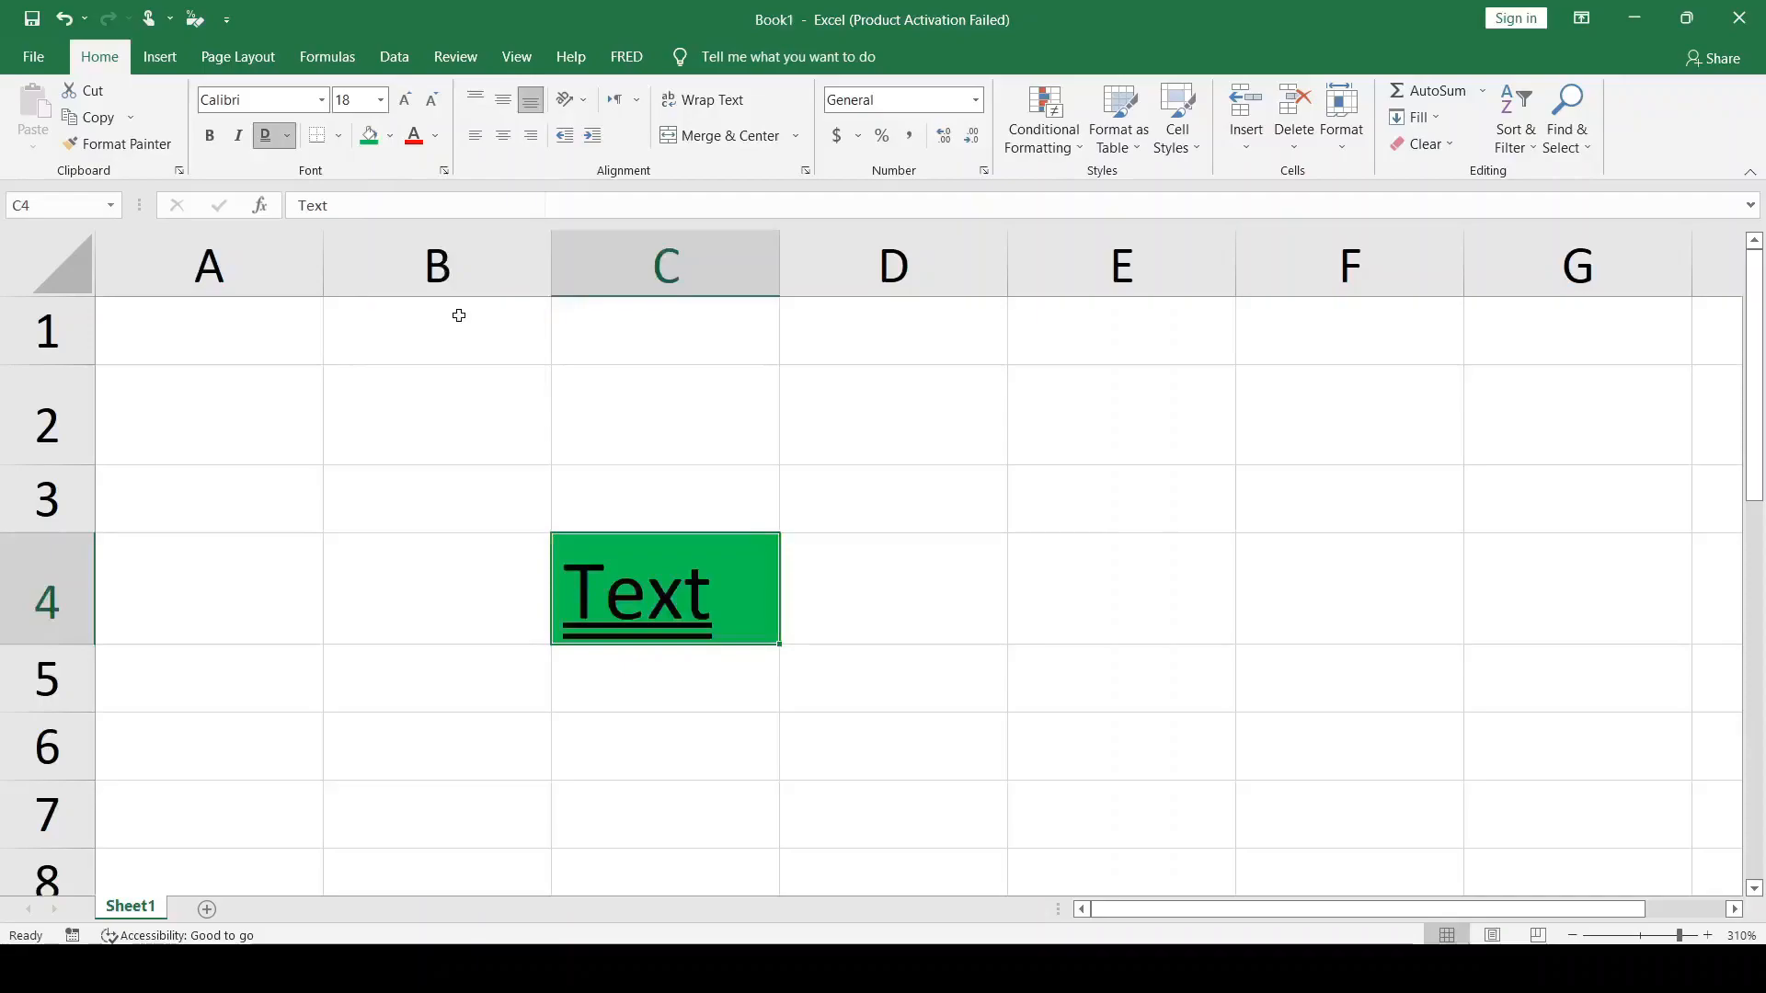
Look through the custom and standard palettes of additional fill colors for cell C4, keeping the current green.
click(391, 138)
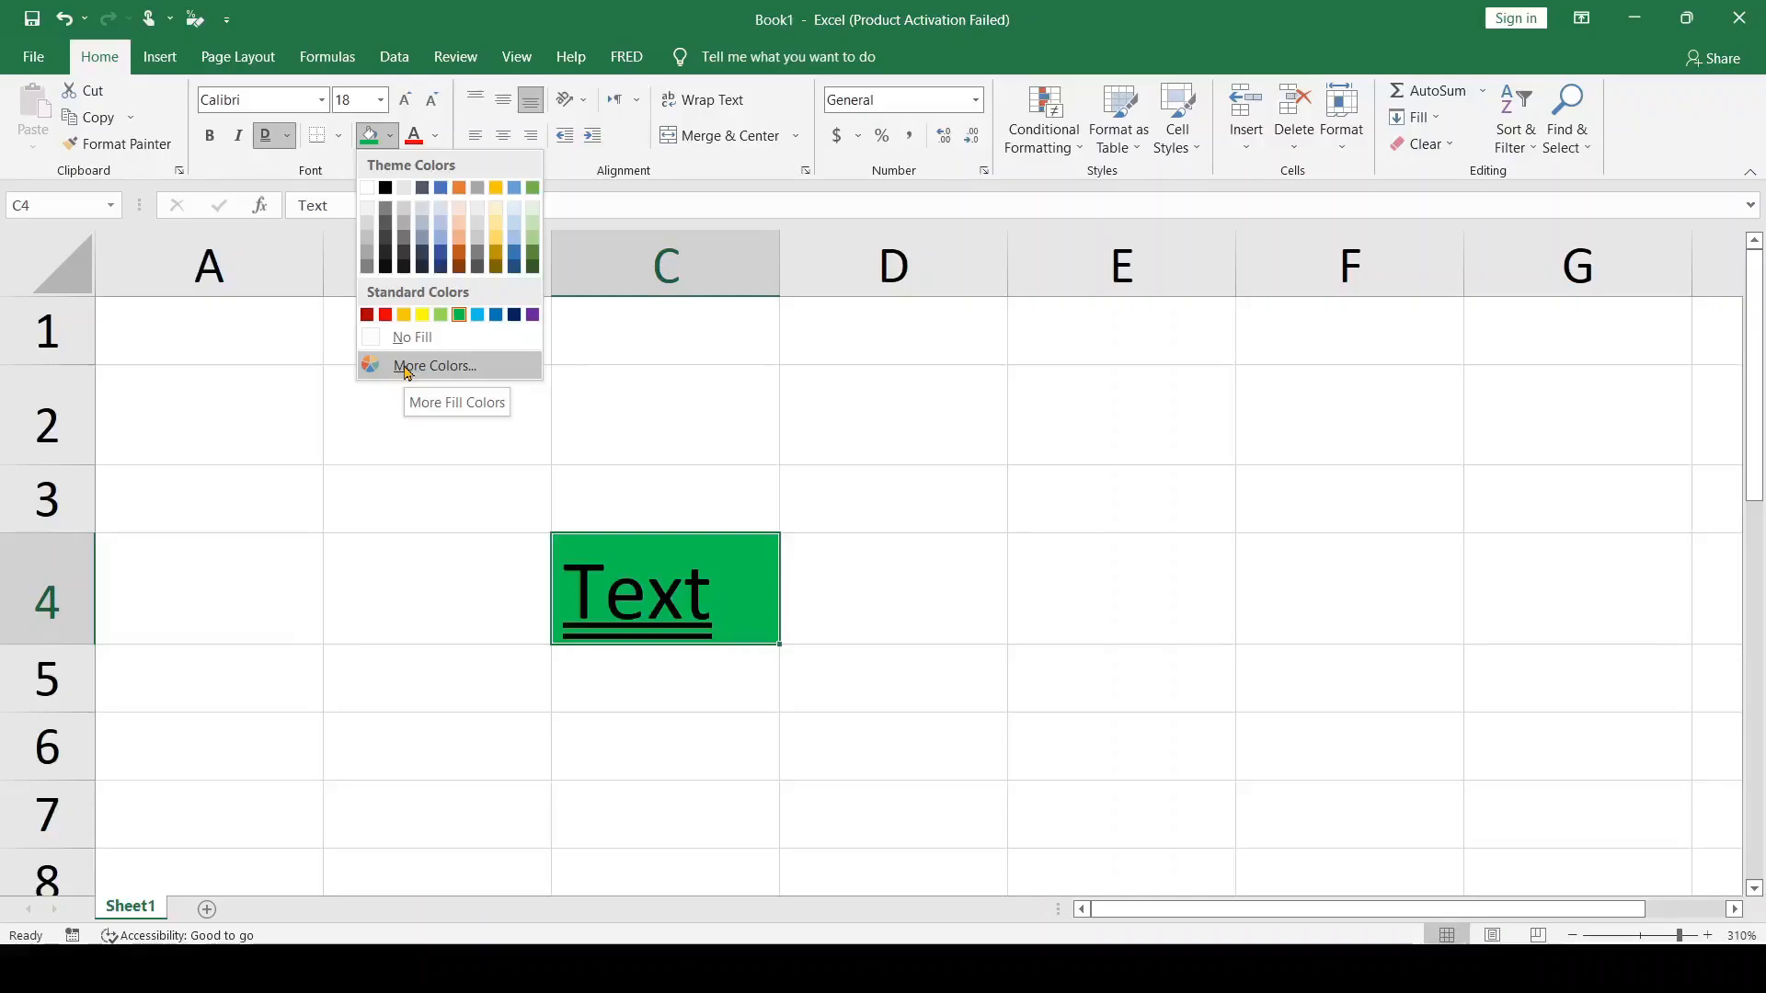
click(383, 368)
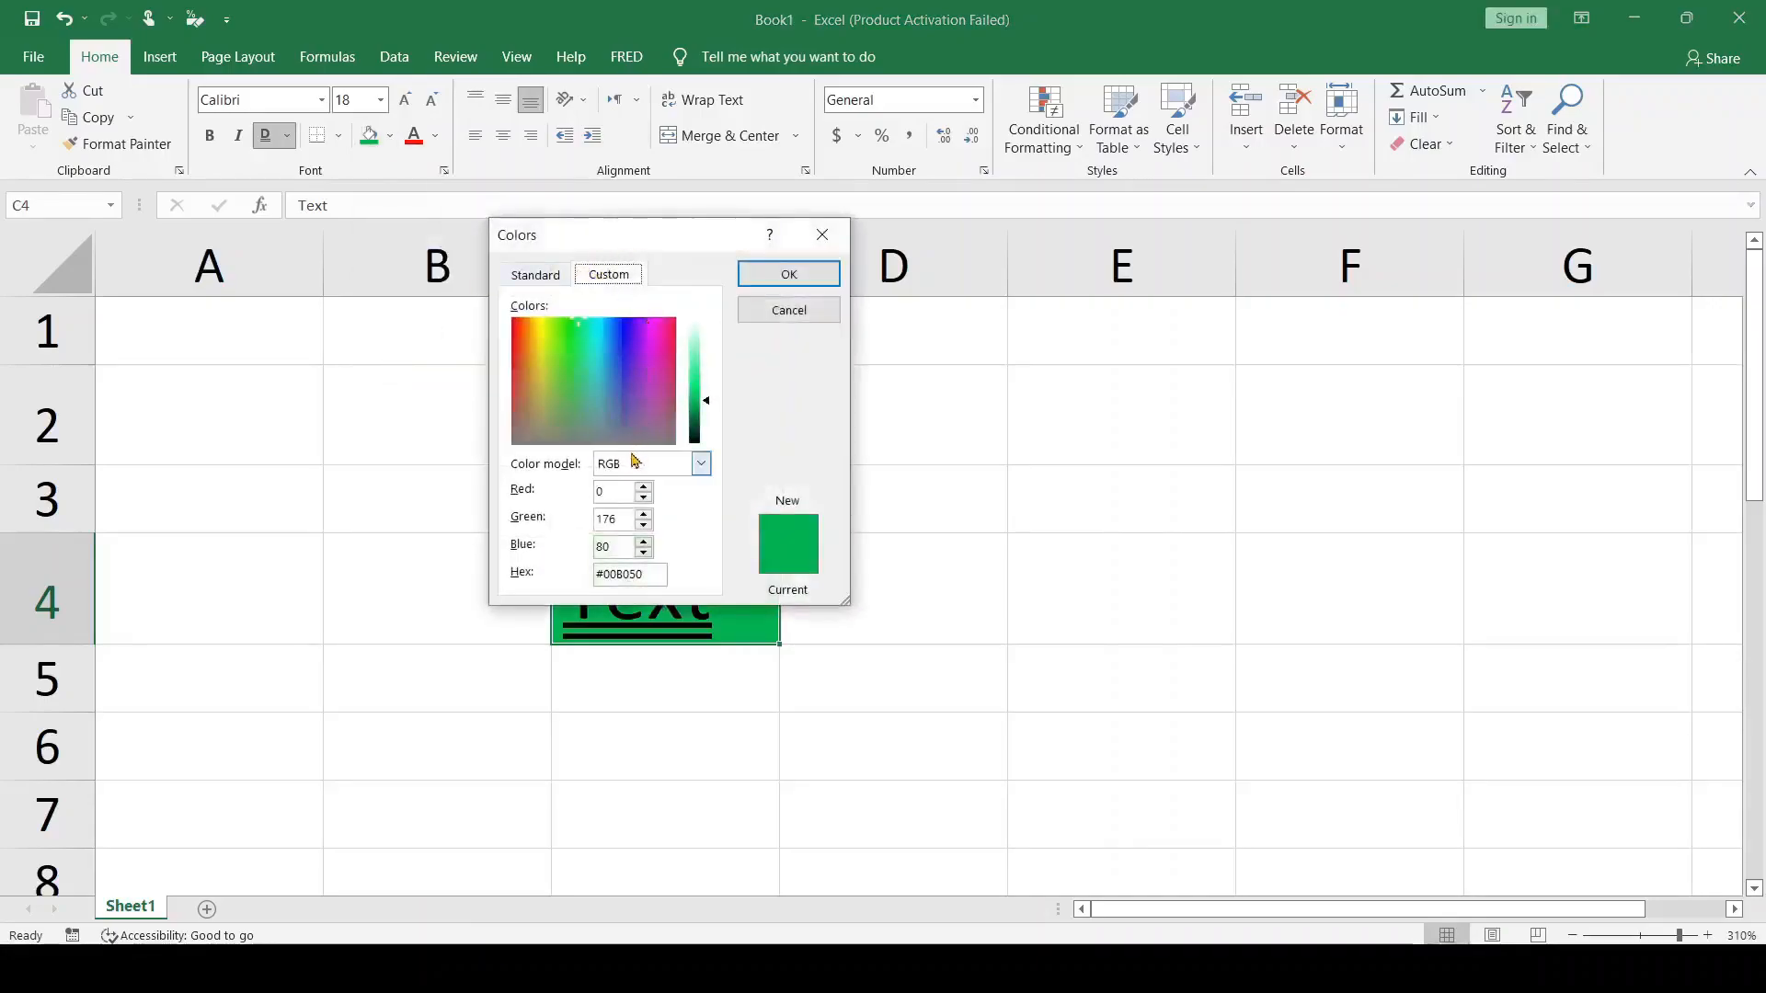
click(536, 276)
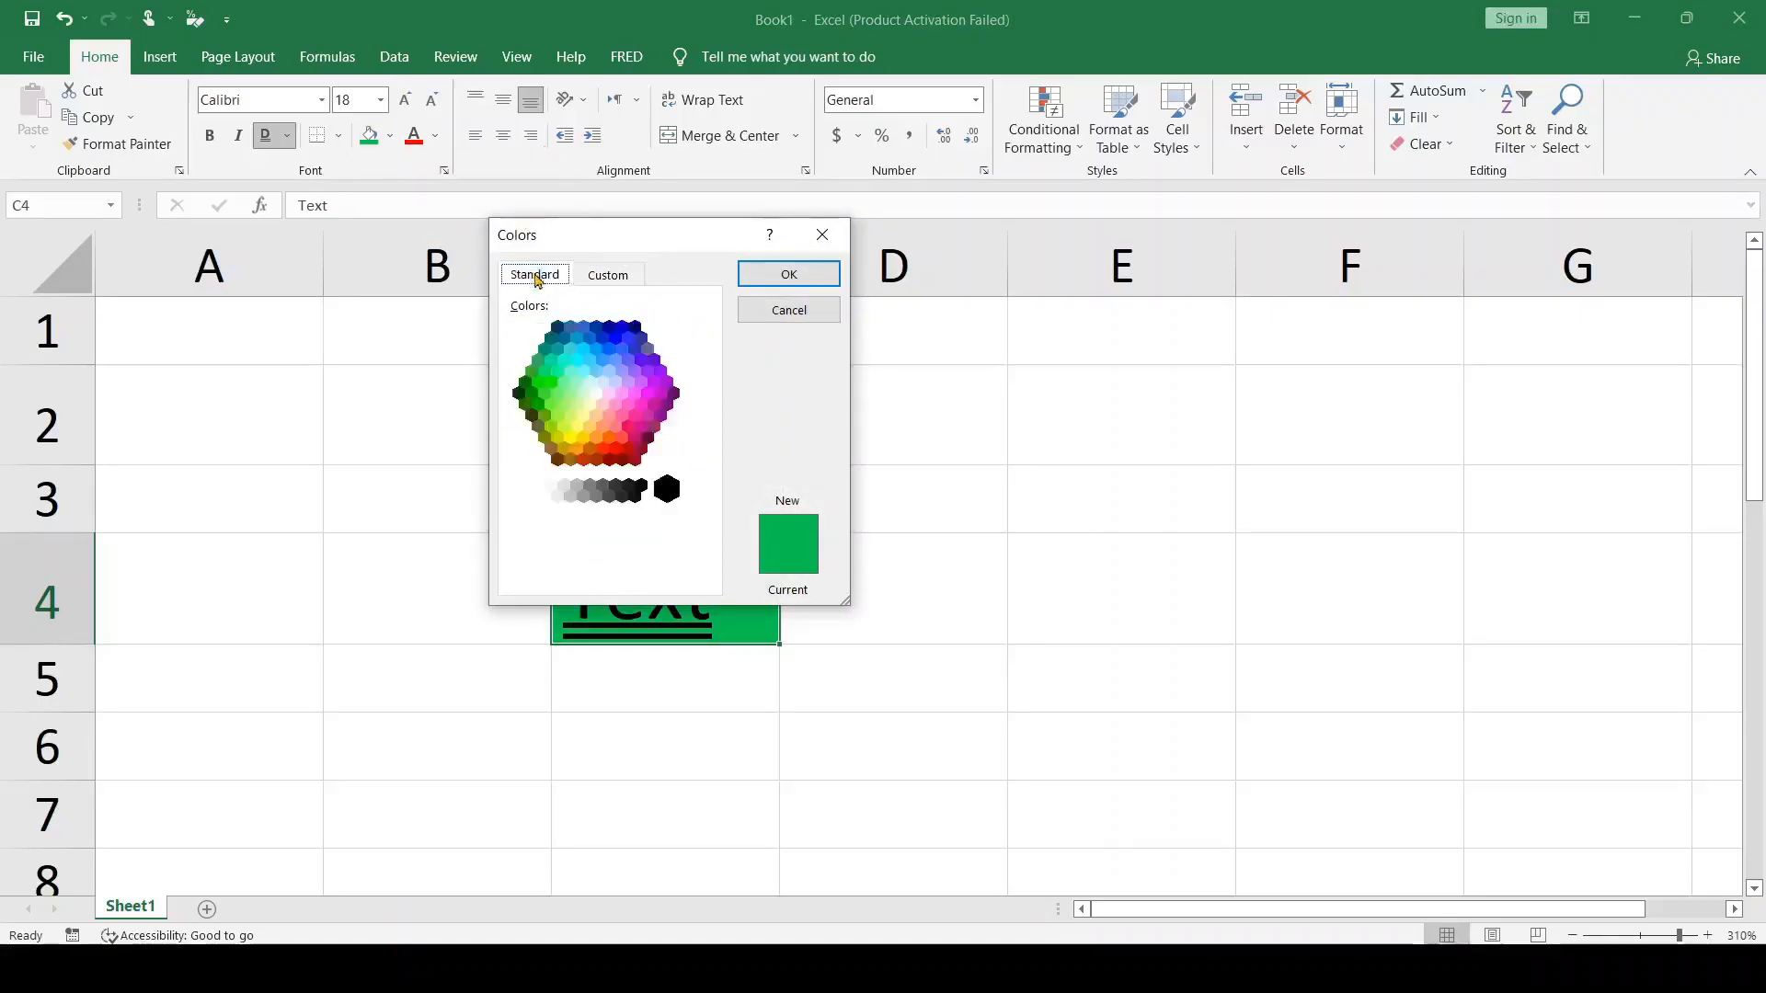
click(790, 276)
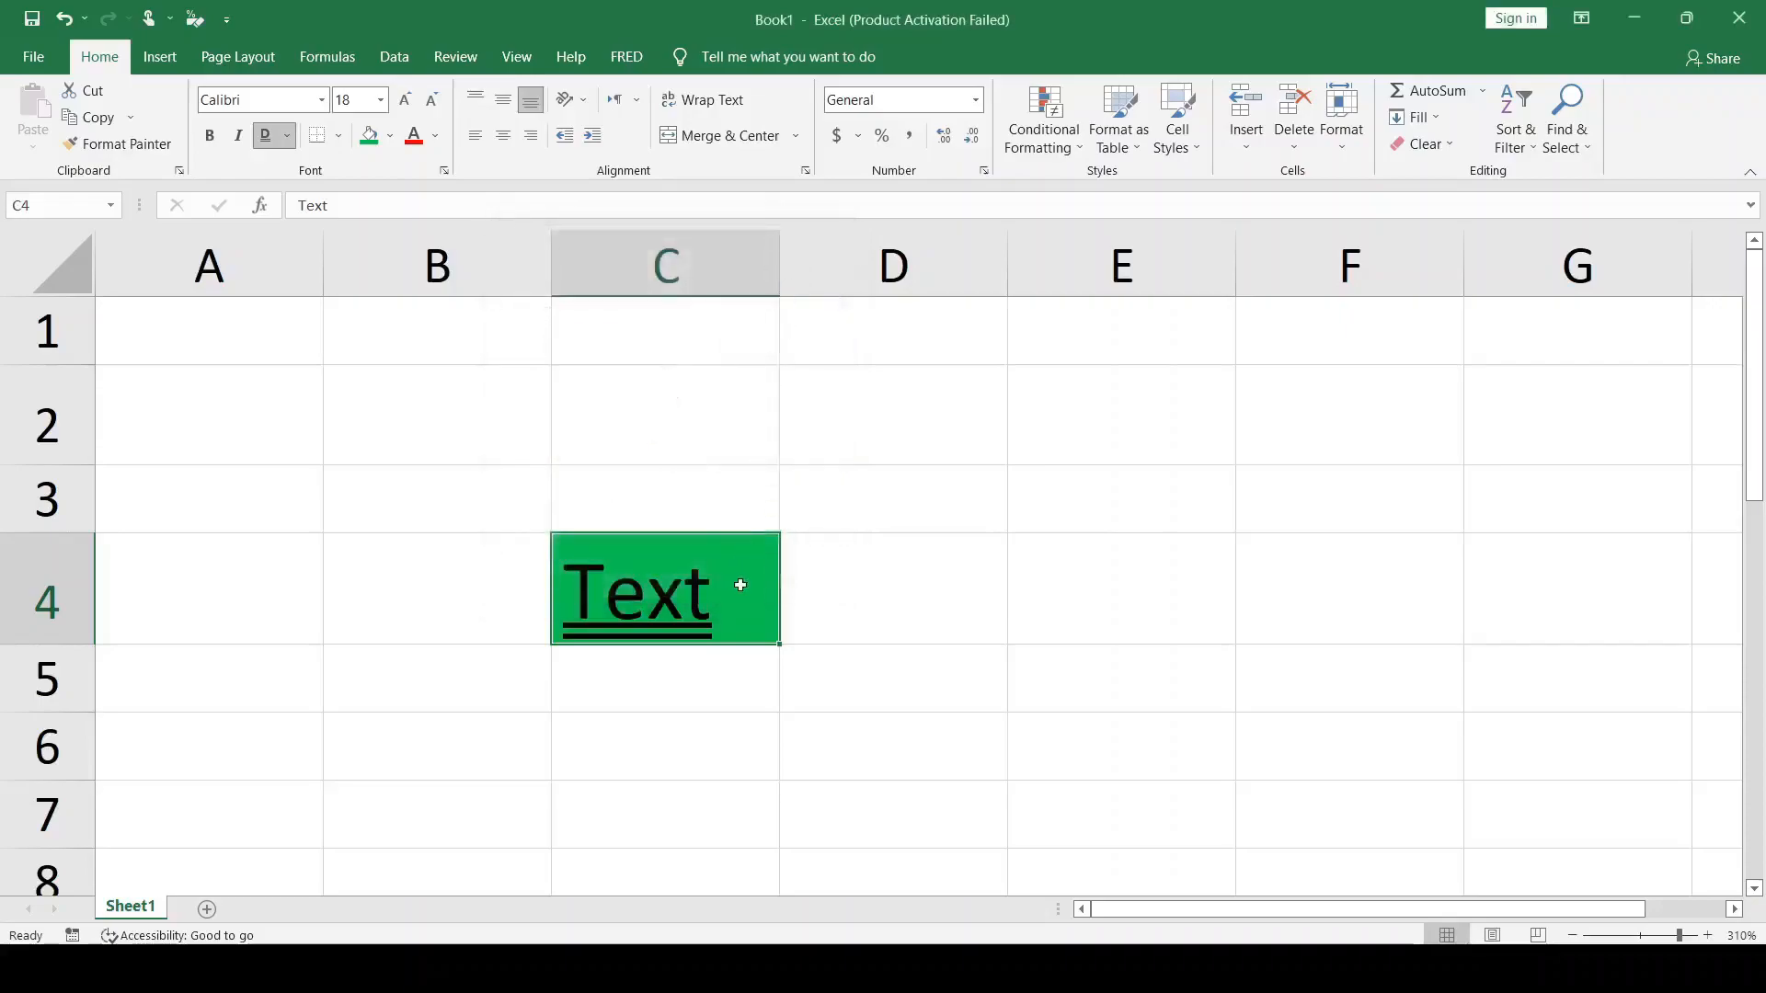
click(813, 596)
Set the font color of the text in cell C4 to standard purple.
click(661, 593)
click(431, 144)
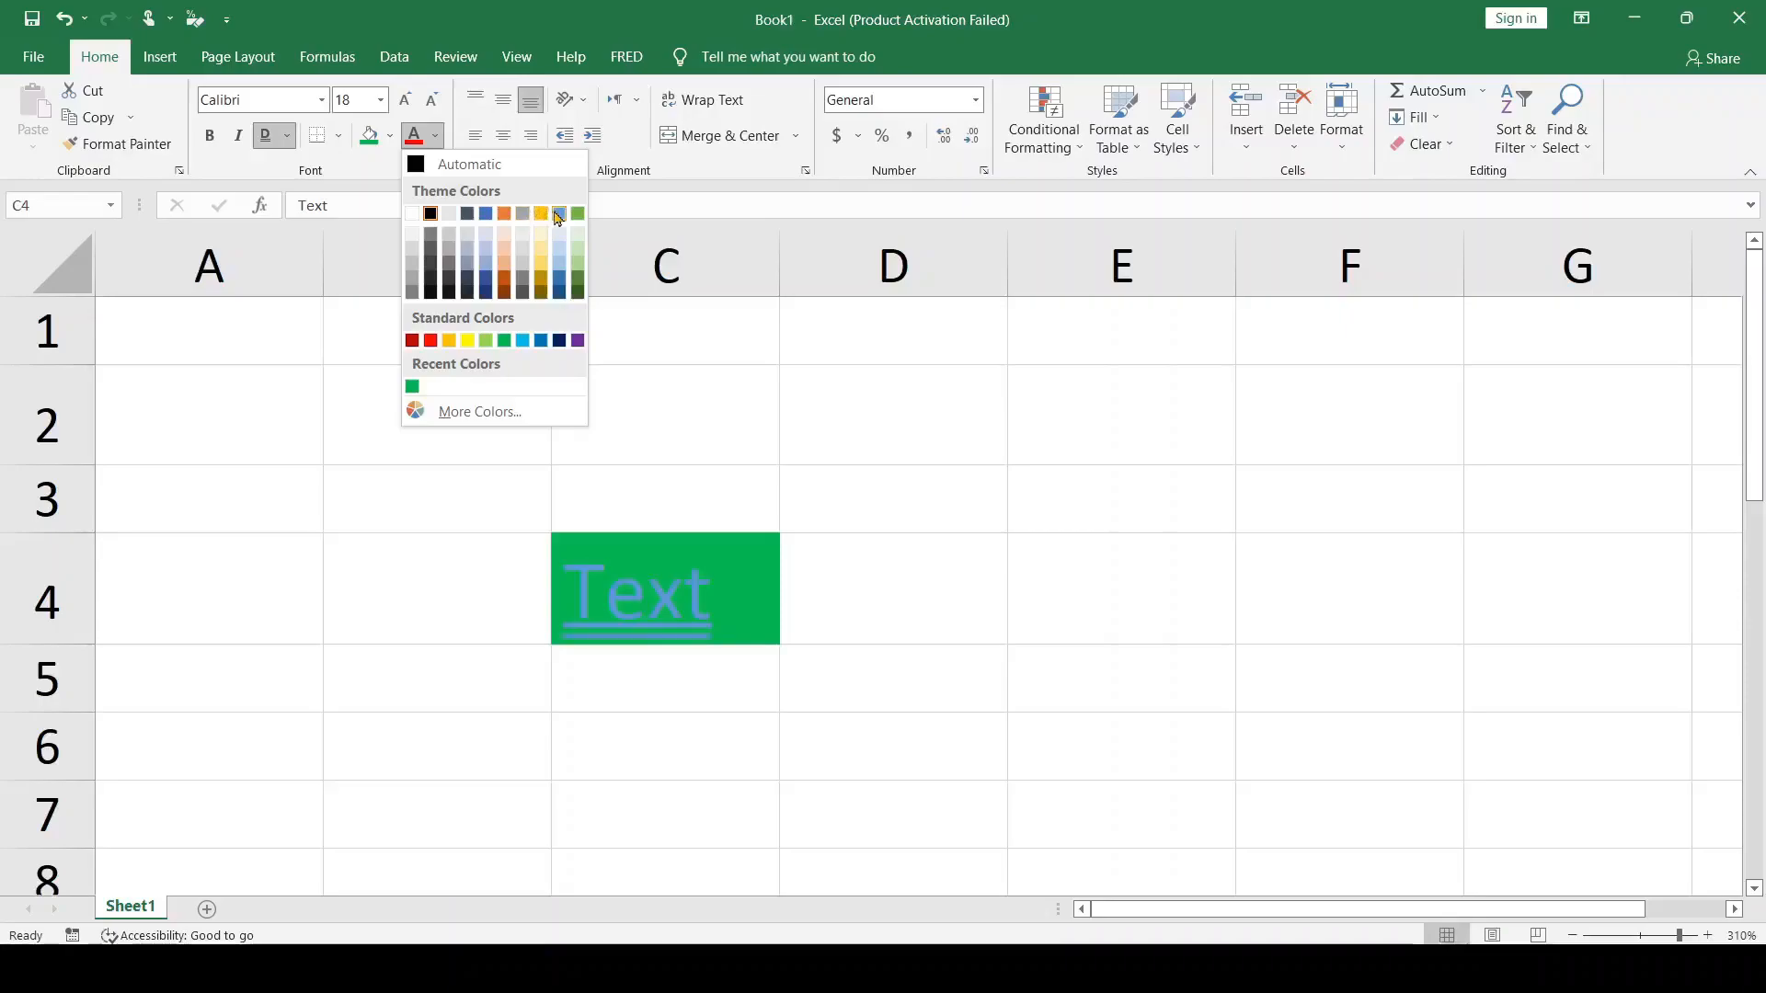
click(579, 342)
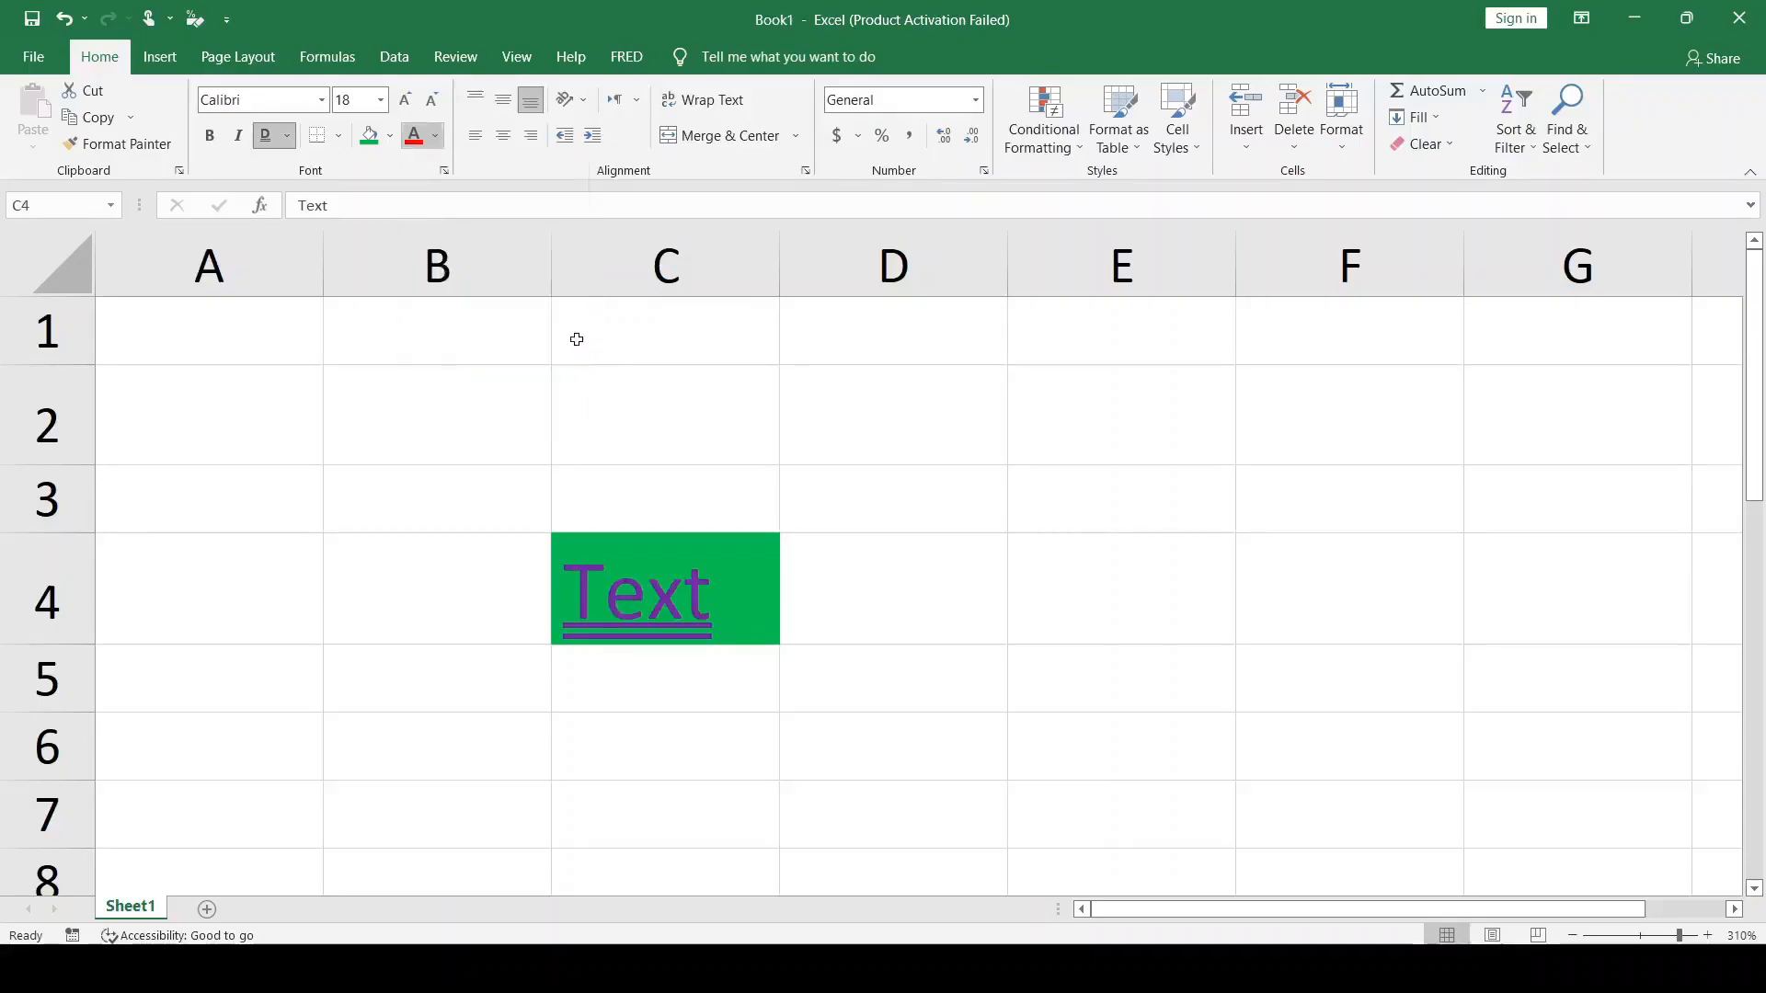
click(626, 438)
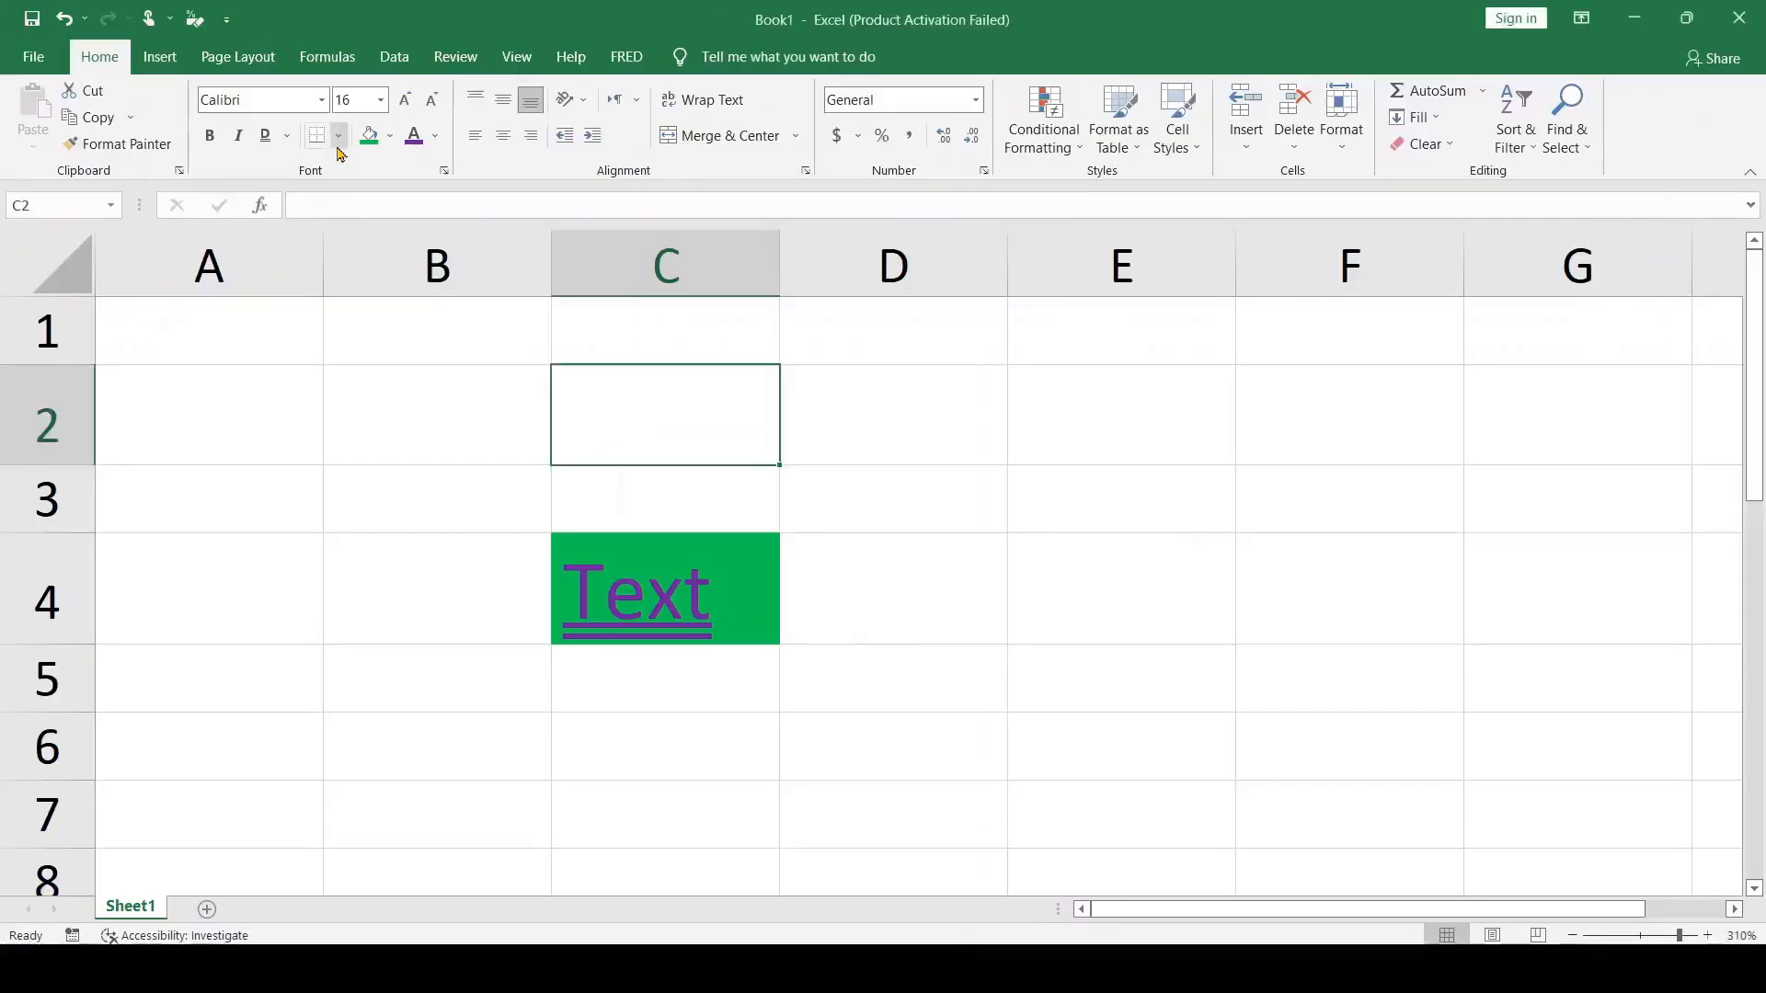
Check how the sheet's gridlines and cell C4 appear in the print preview, and return to the worksheet.
click(512, 377)
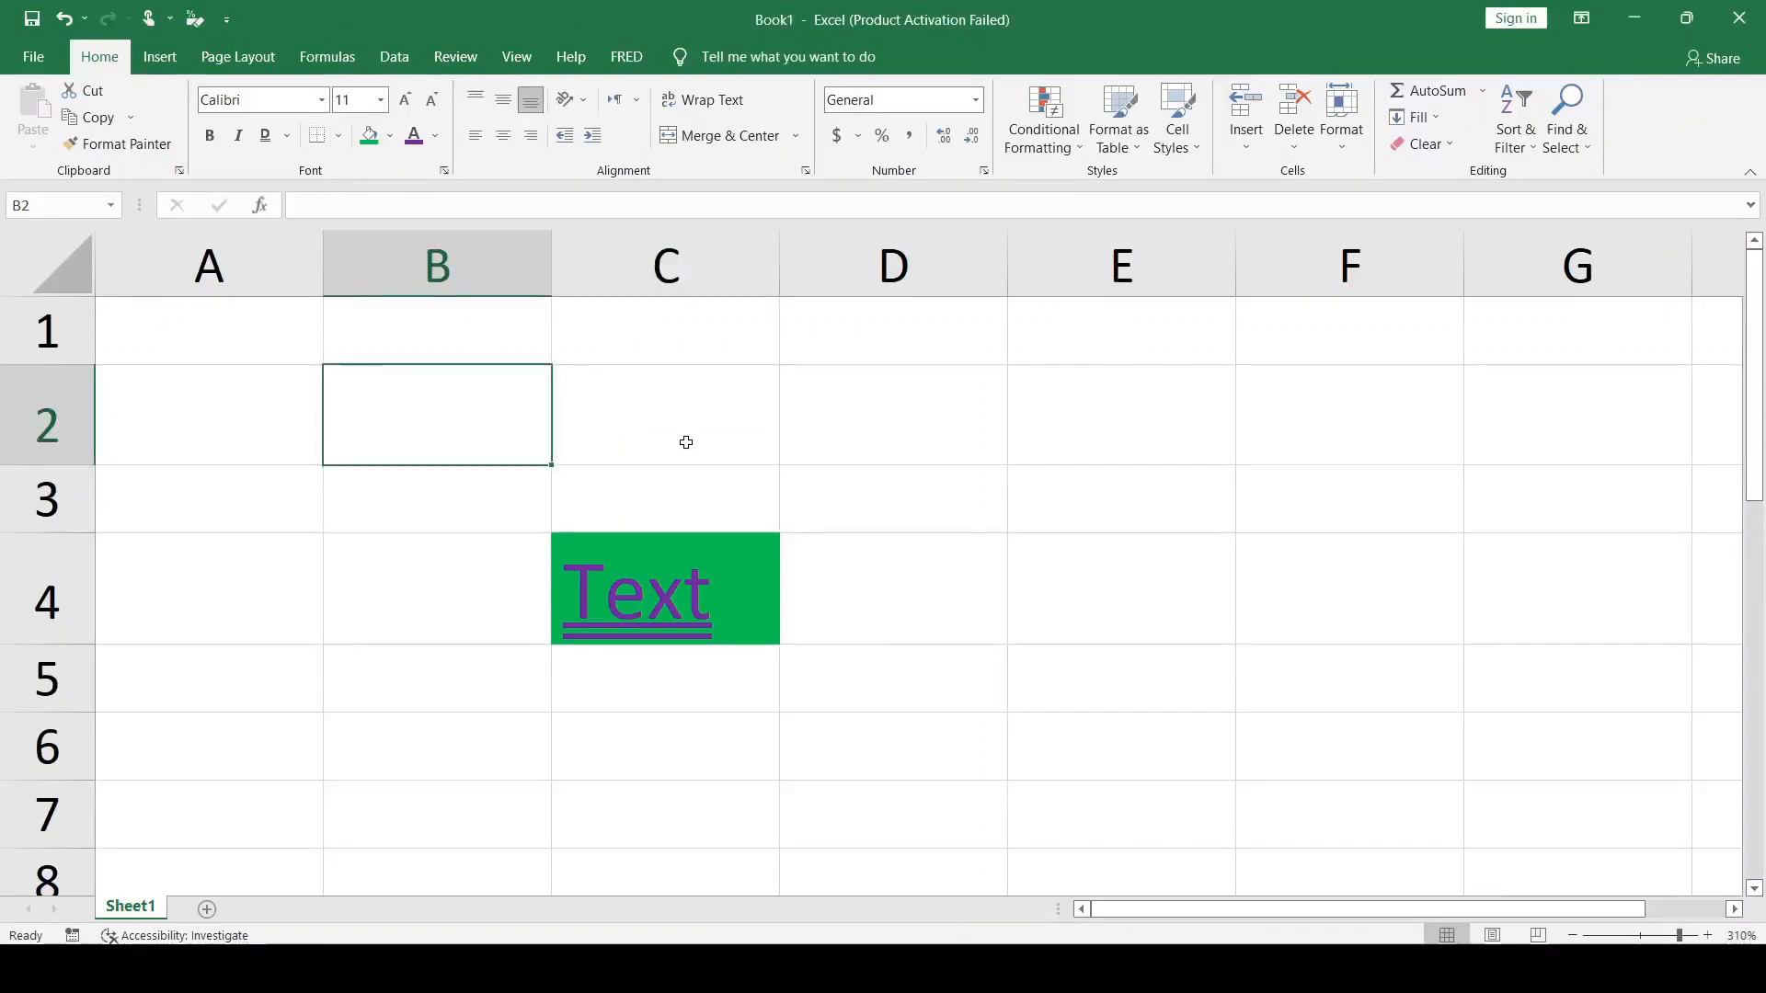
click(585, 427)
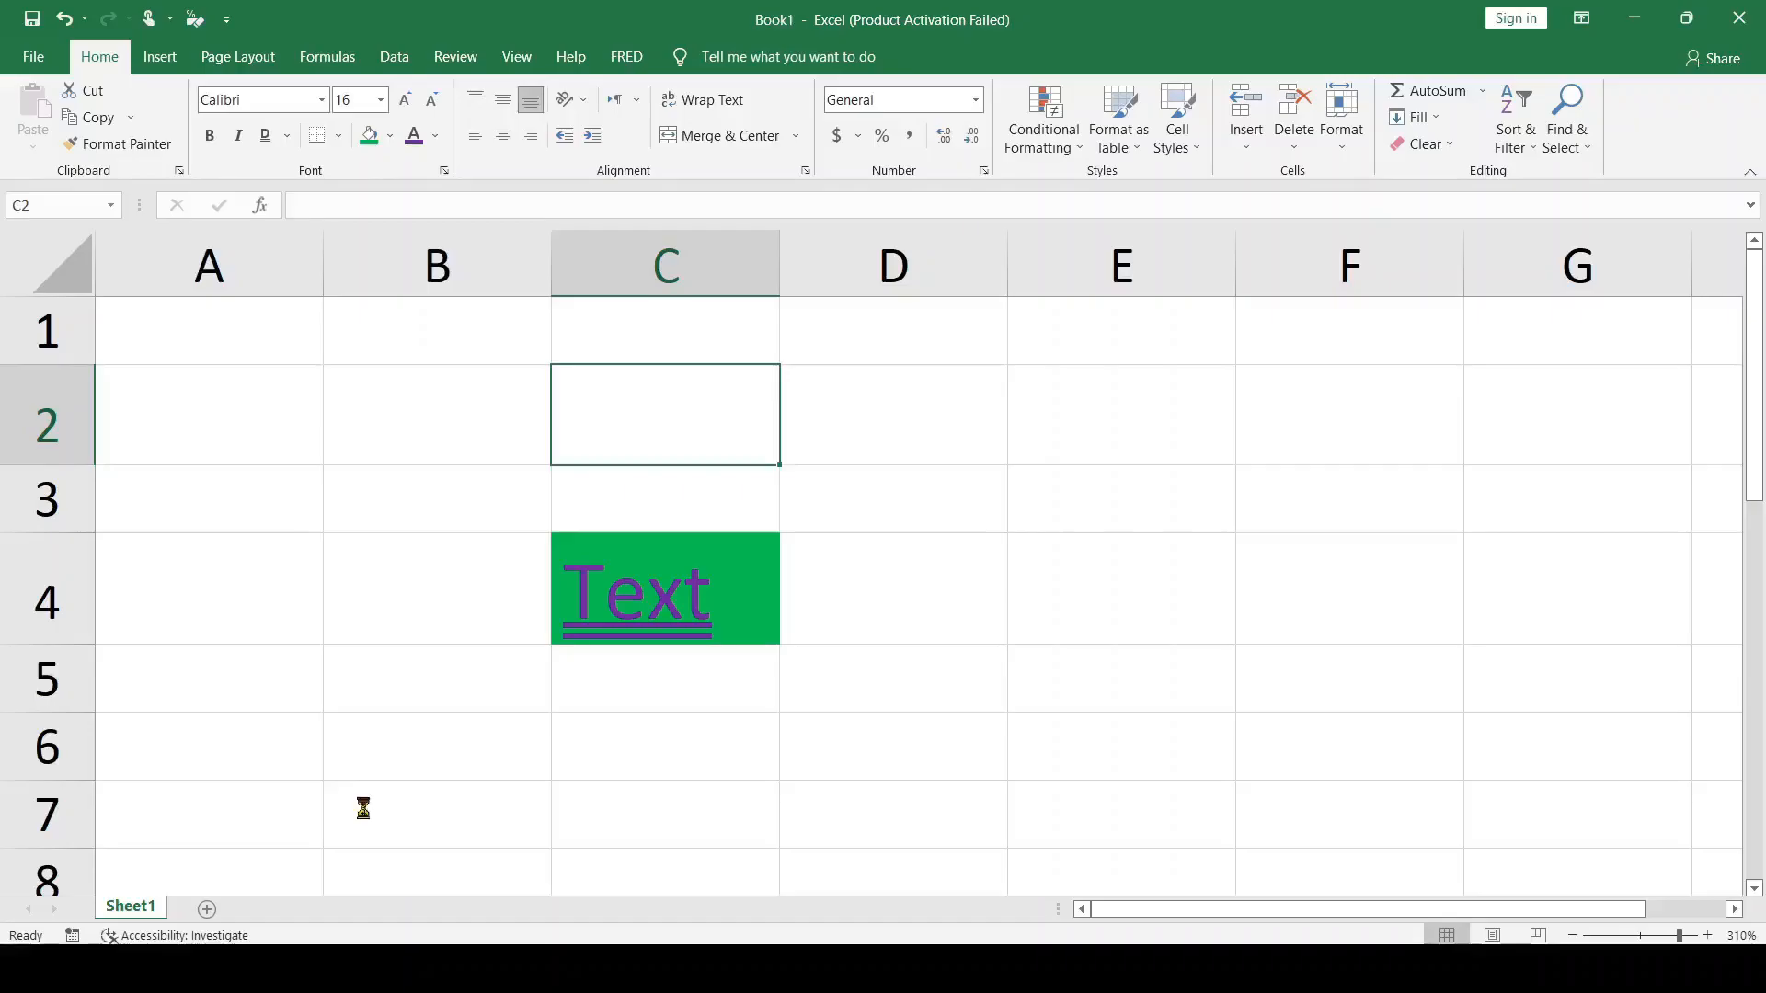
key(ctrl+p)
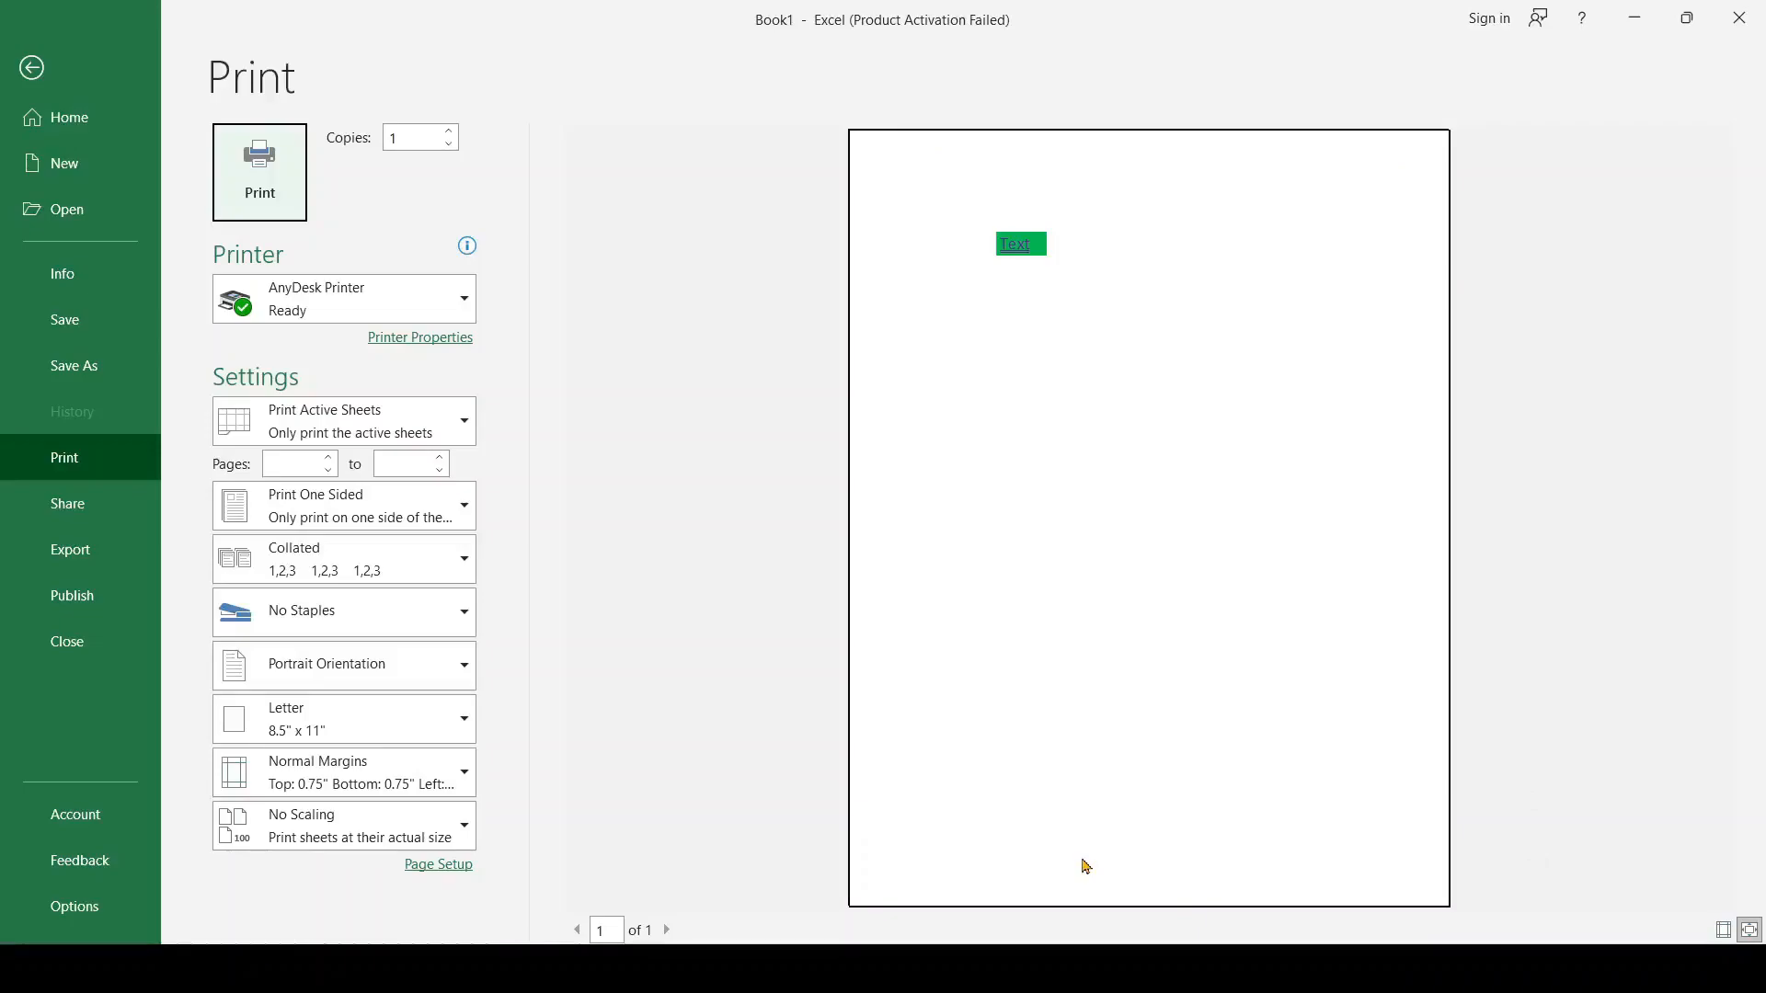
click(32, 69)
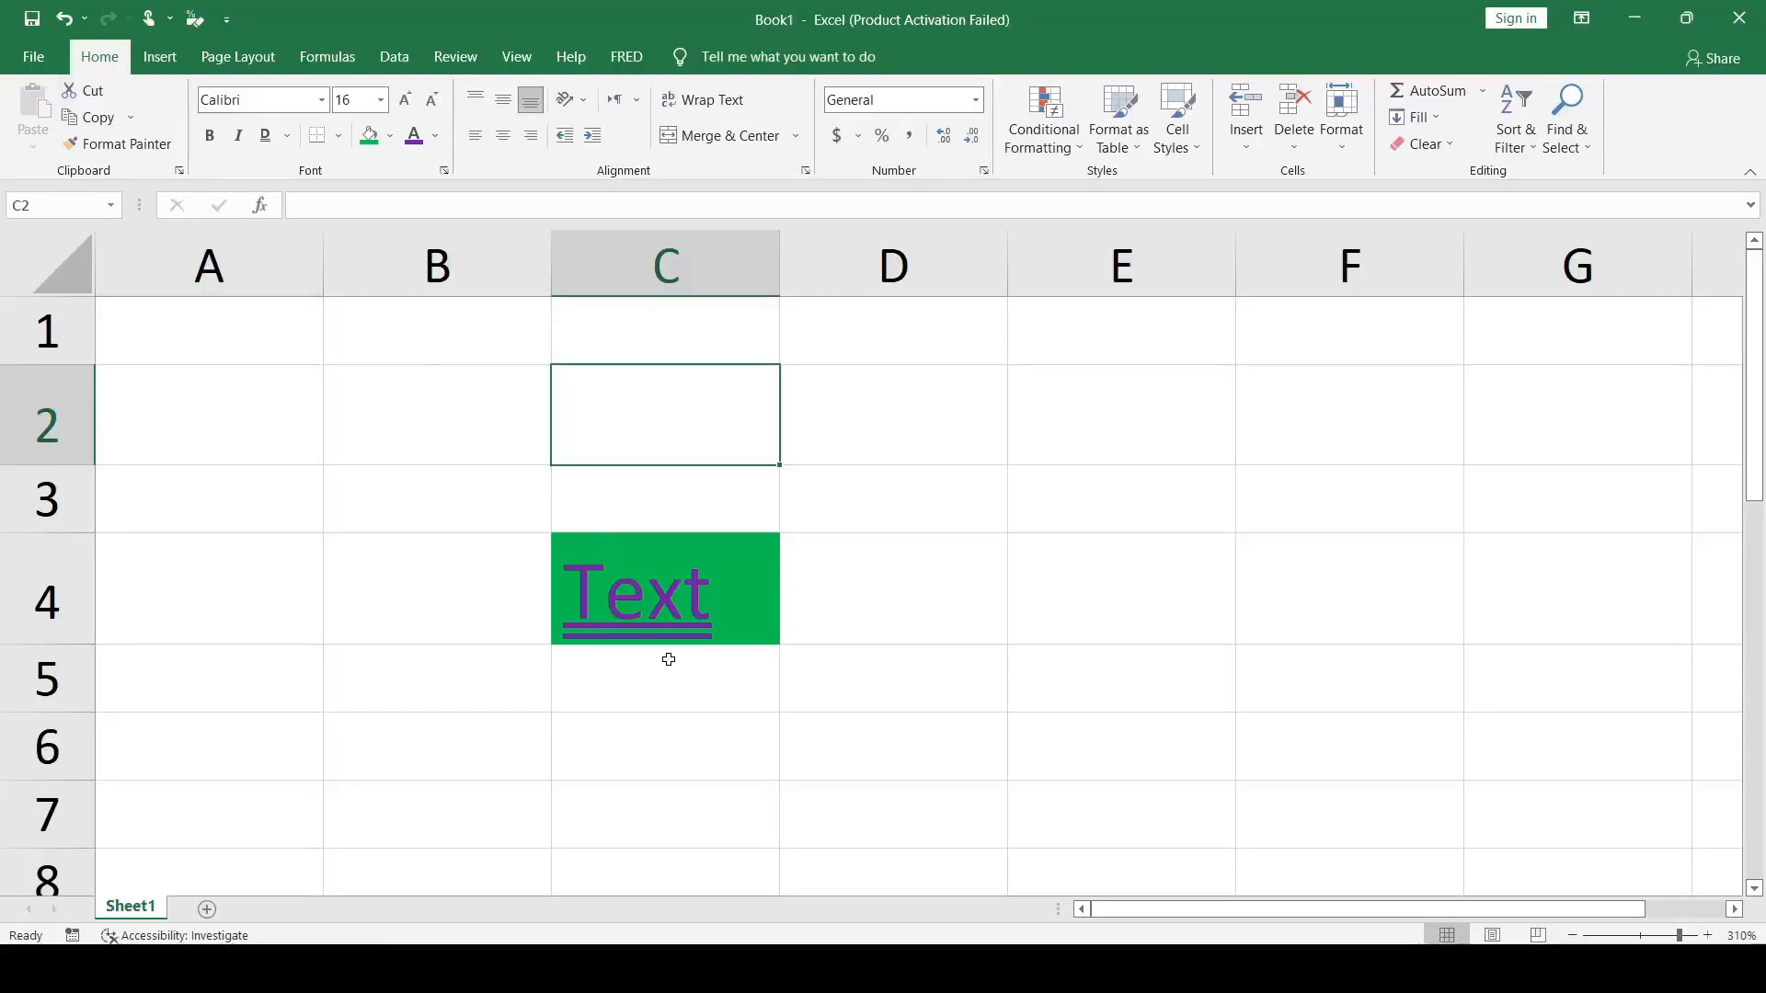
Apply thick outside borders to cell C4 and check the bordered cell in the print preview.
click(716, 615)
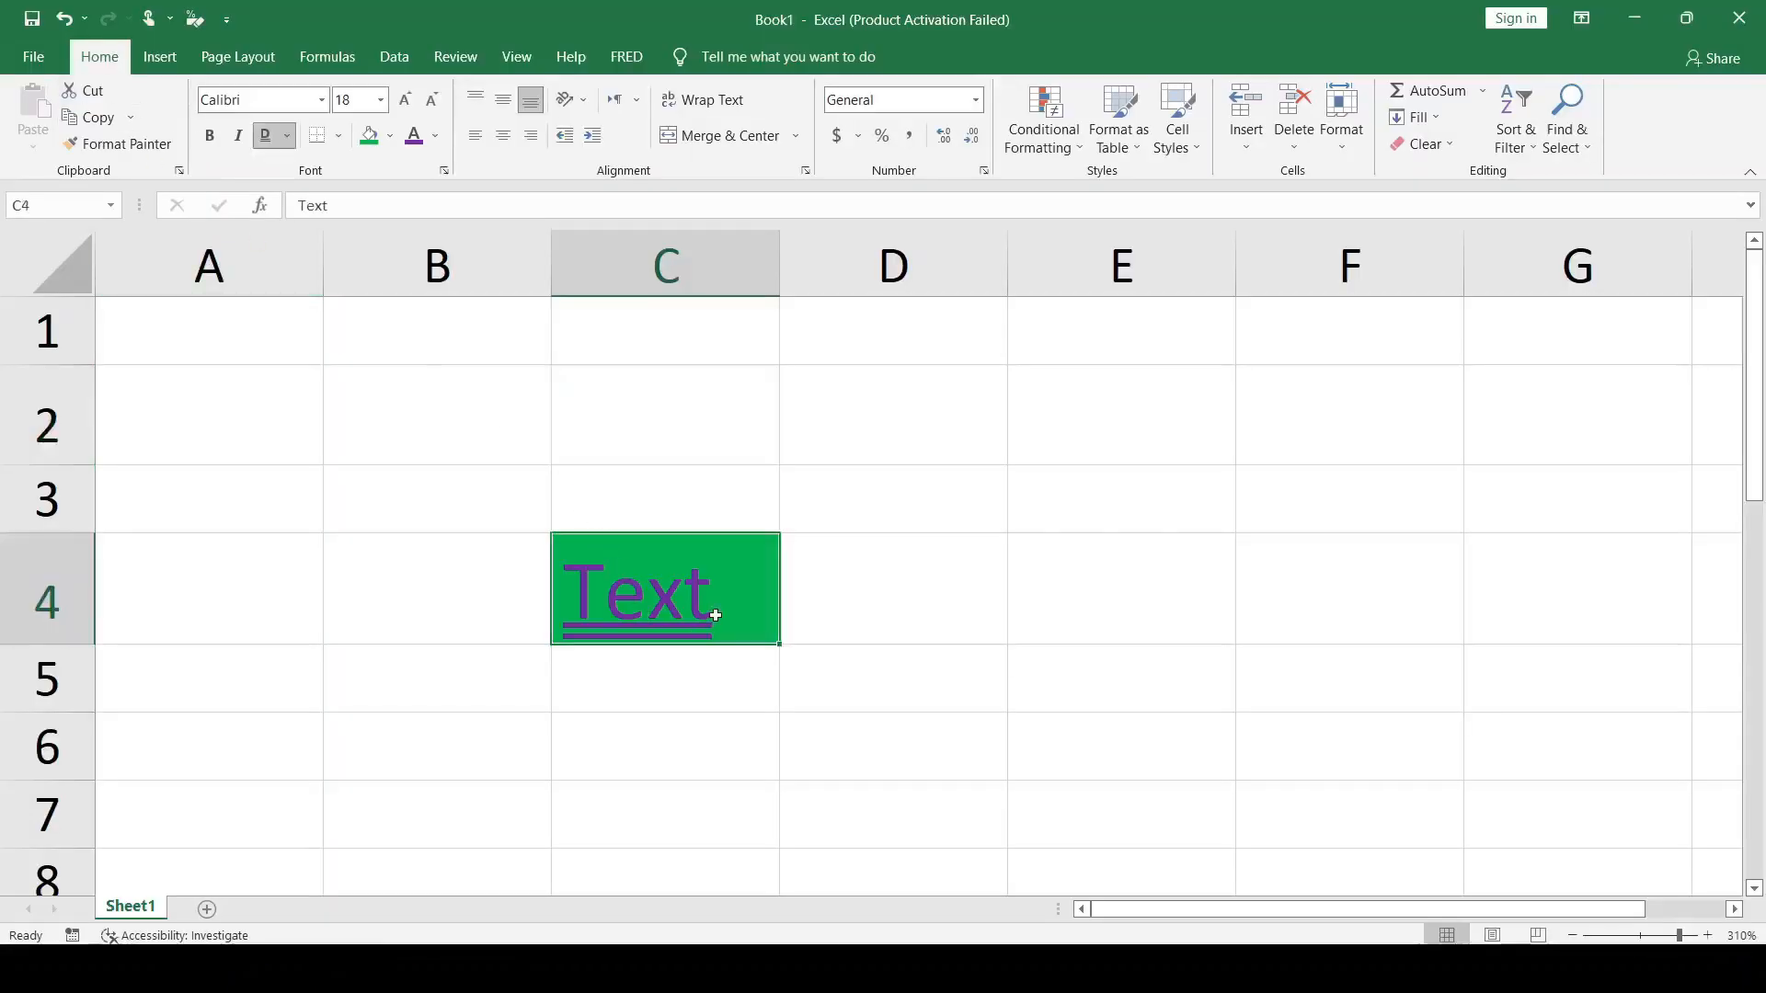
click(340, 145)
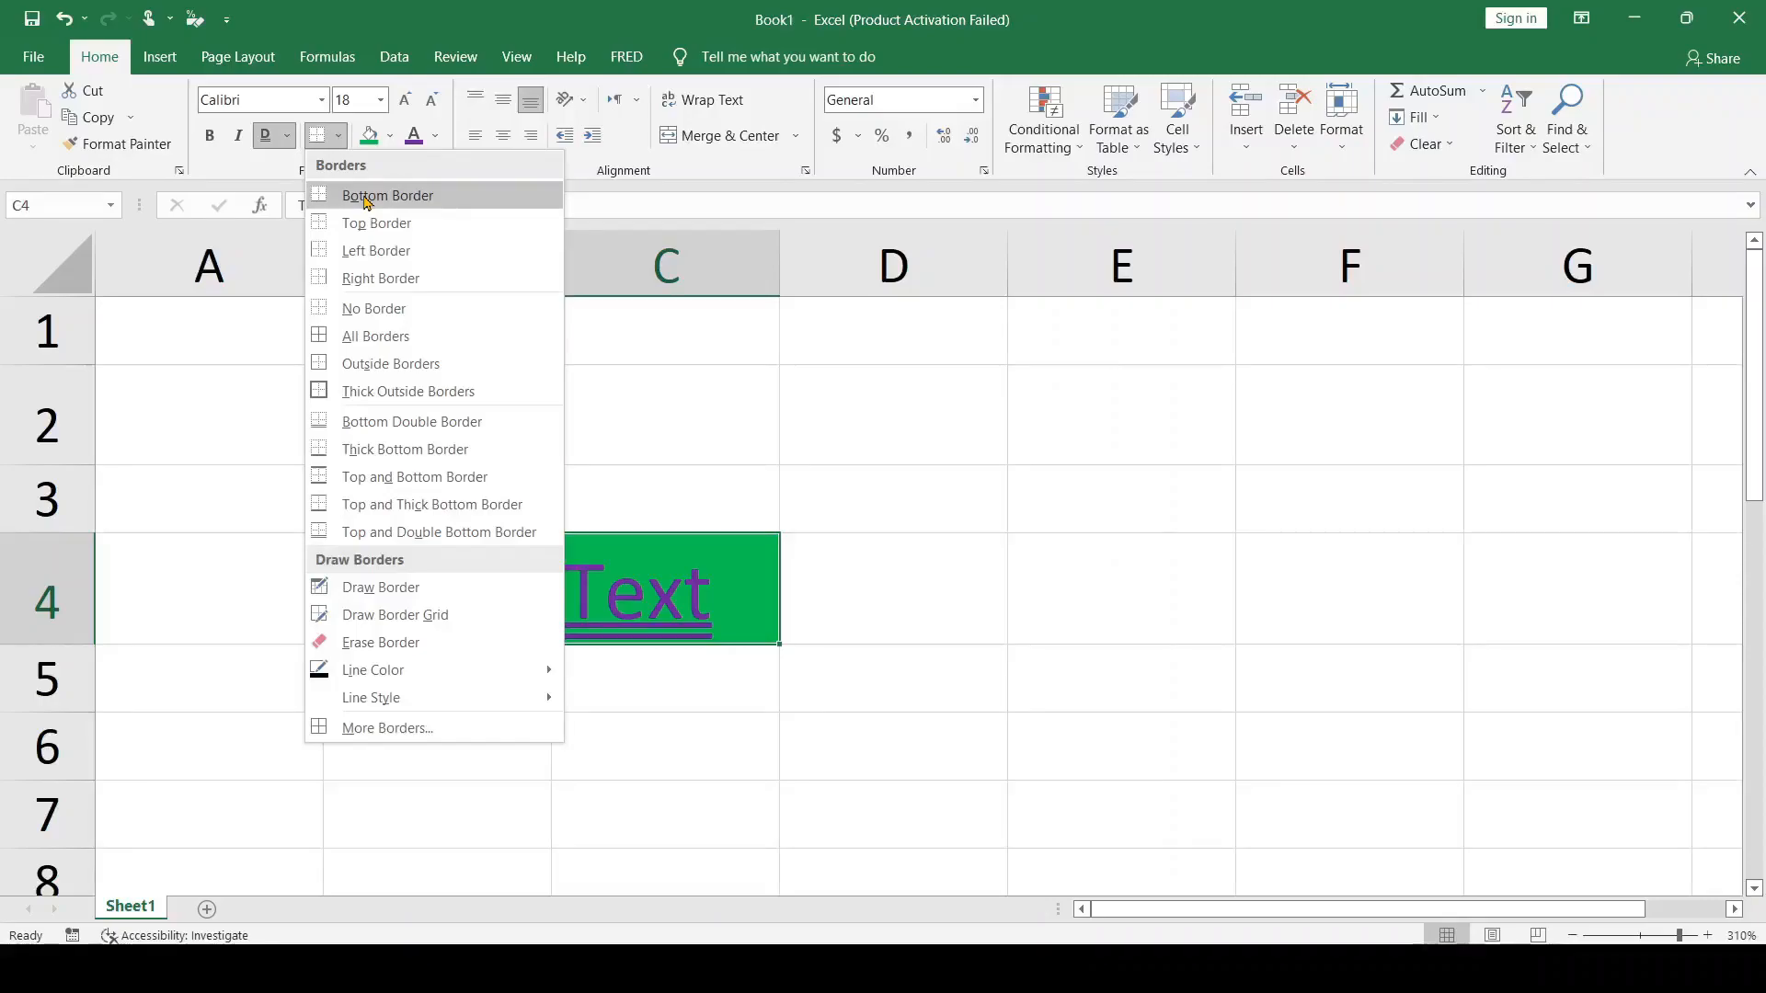
click(410, 391)
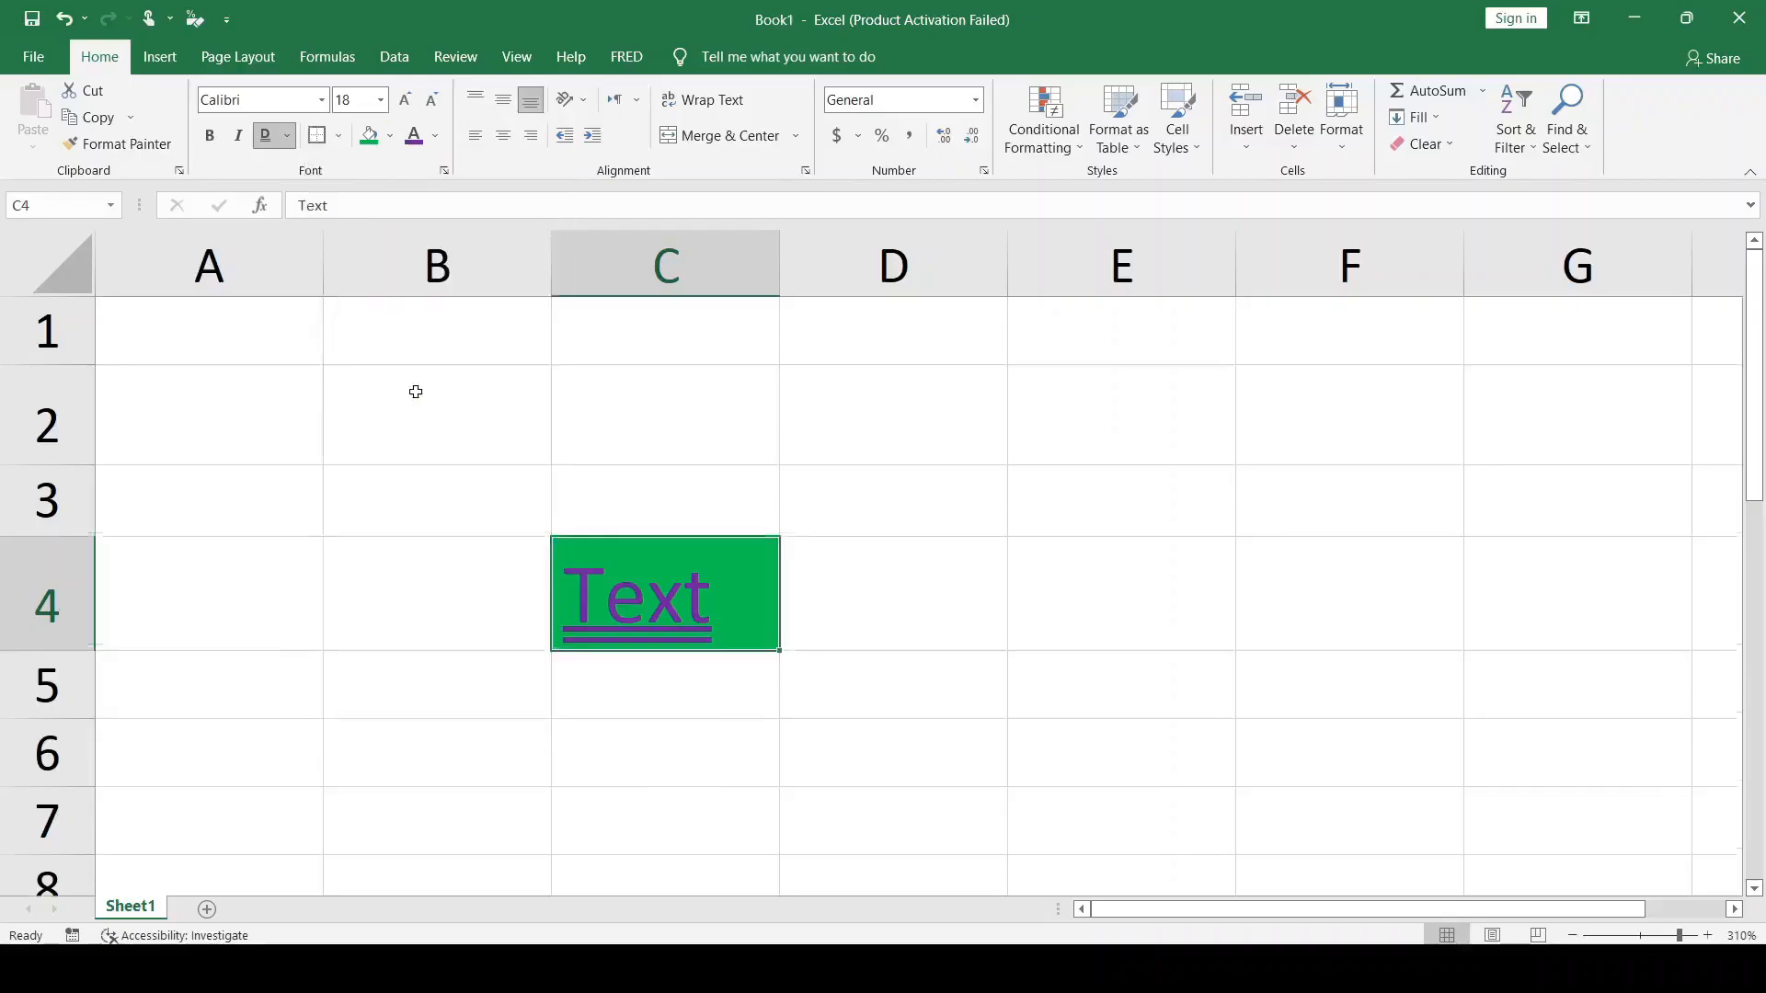
click(916, 633)
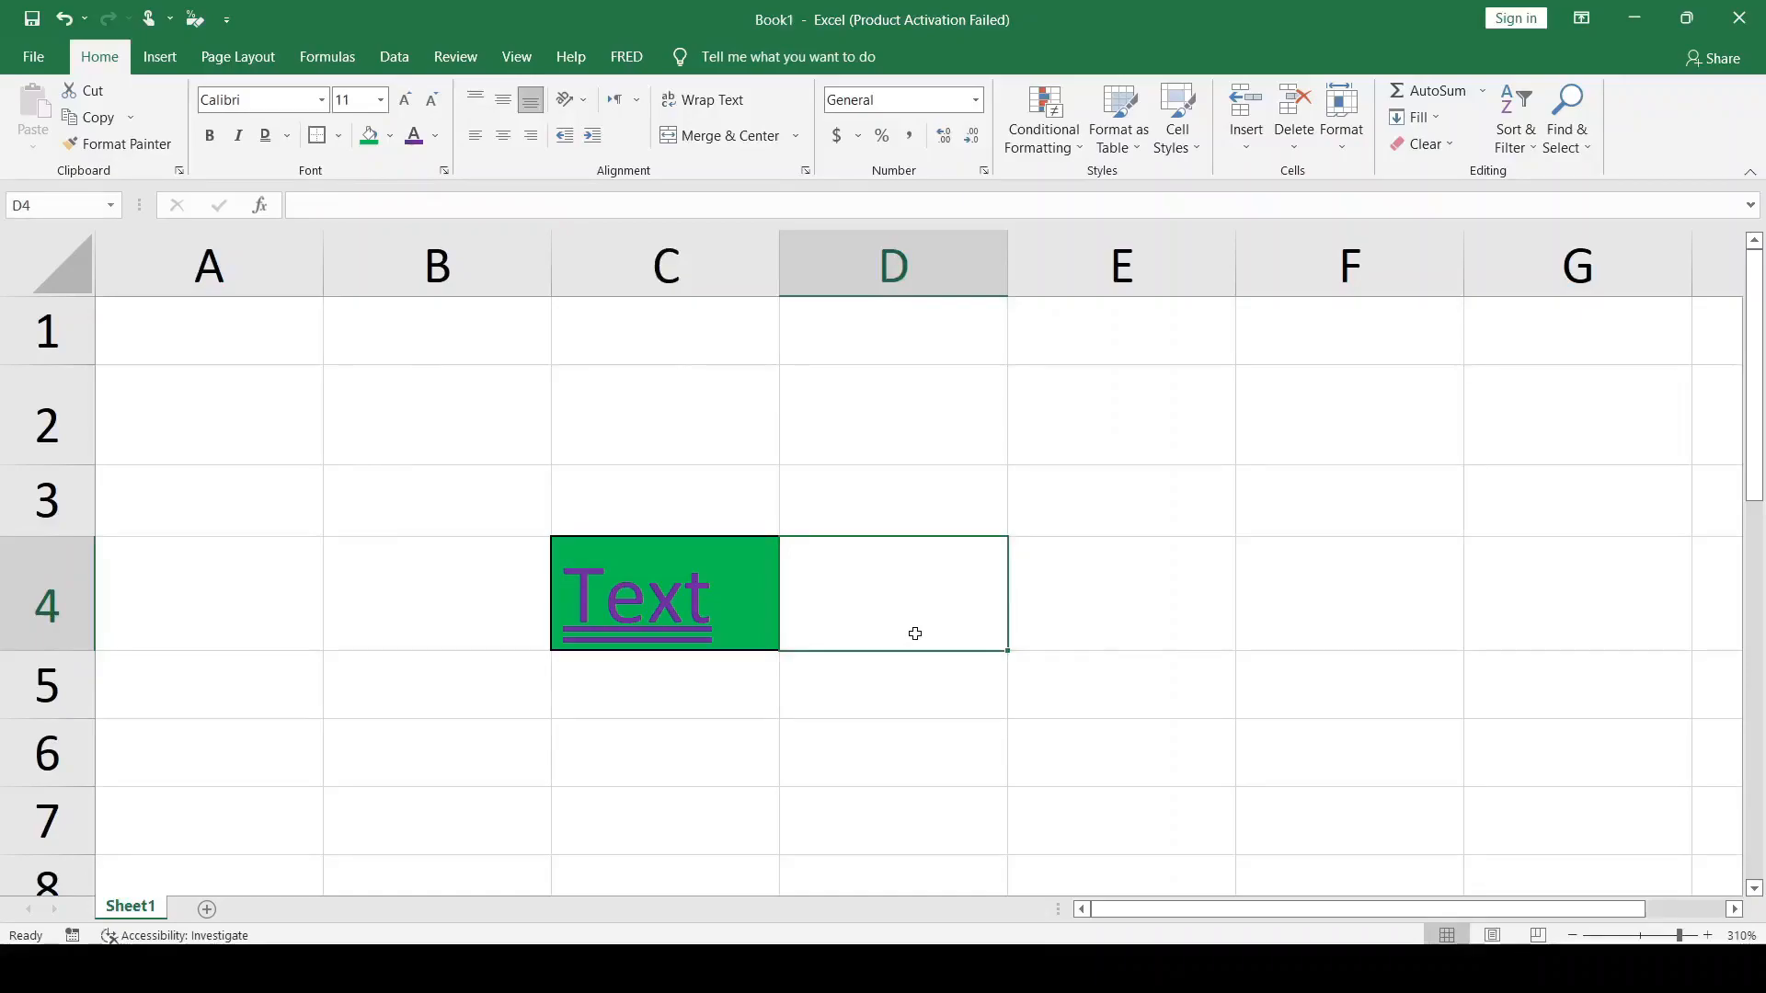
key(ctrl+p)
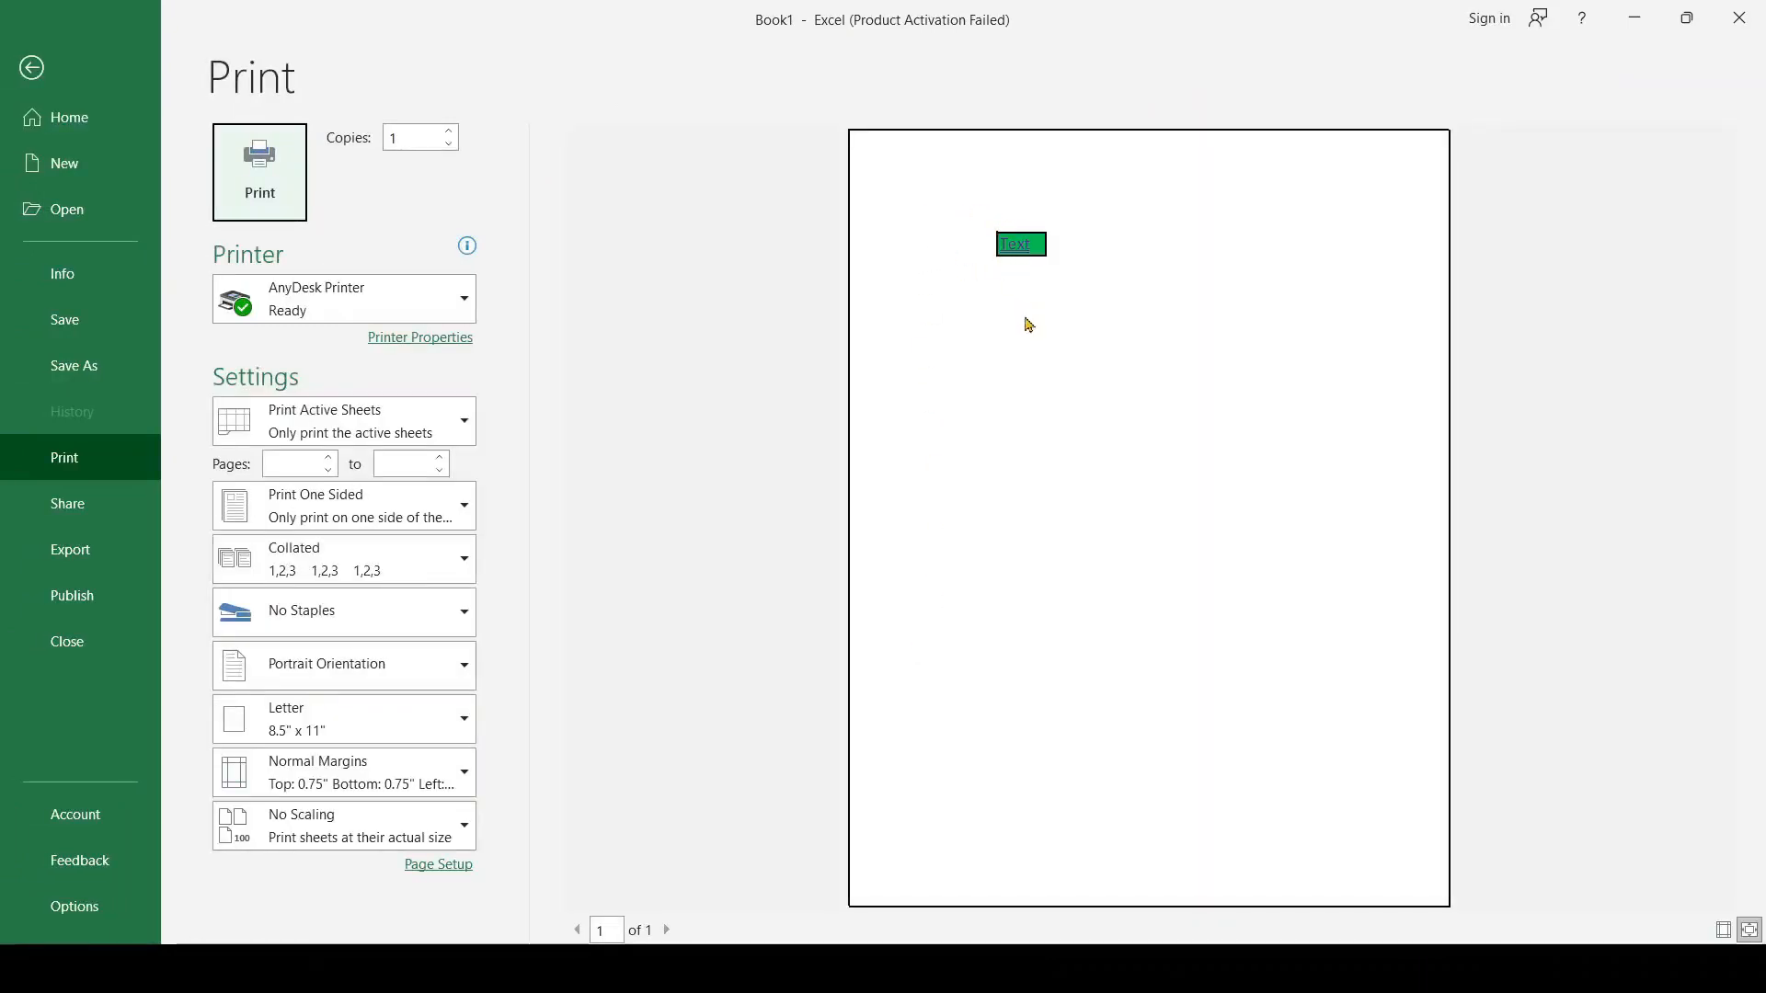
click(18, 67)
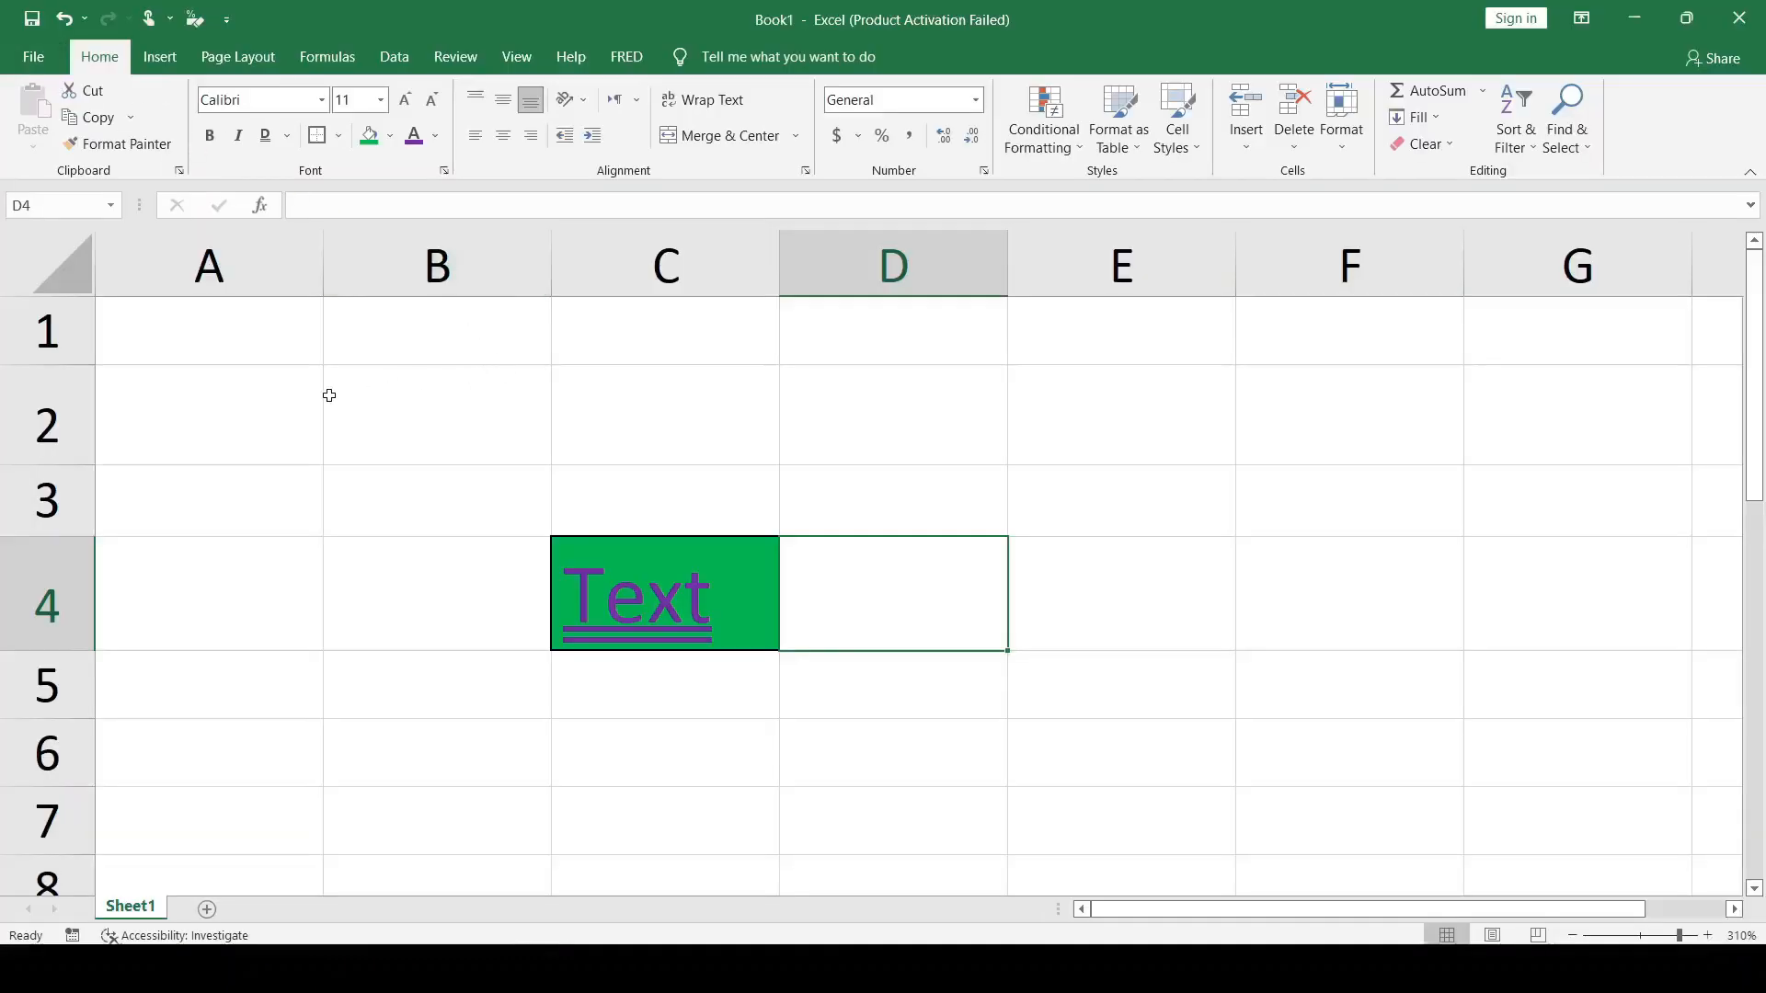
Apply all borders with a thick outside border to range A2:F6 and check the table in the print preview.
drag(252, 390, 1301, 757)
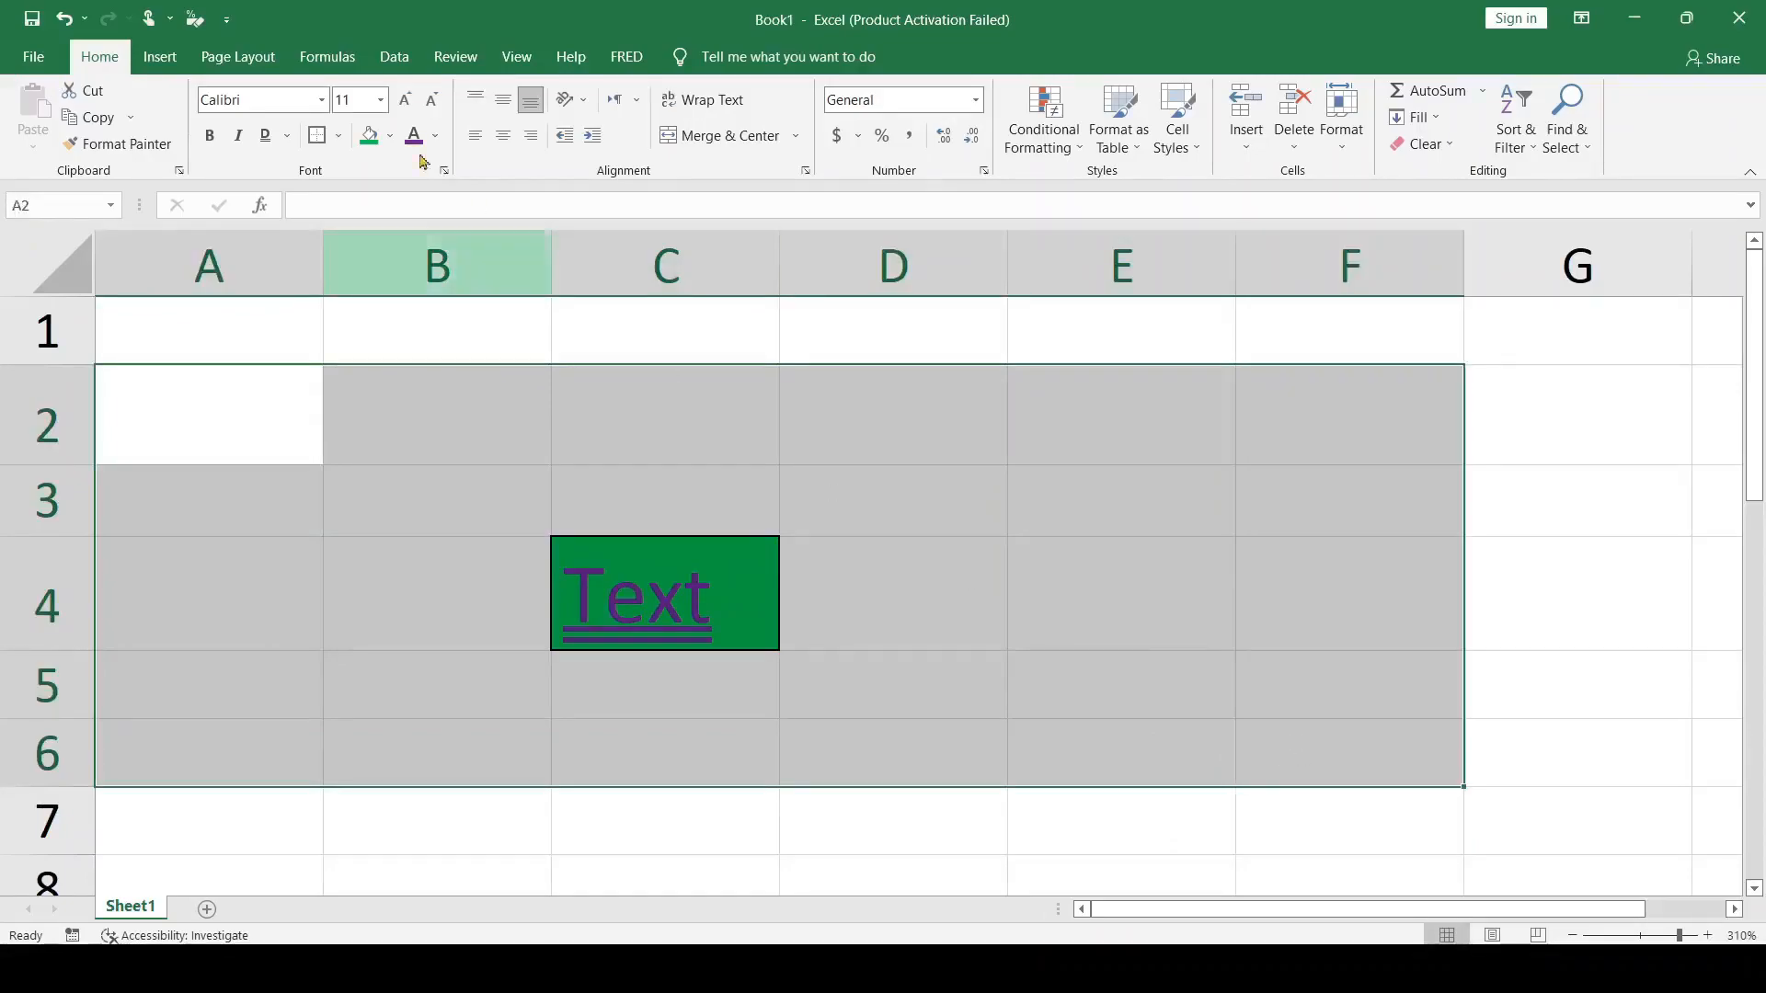
click(319, 142)
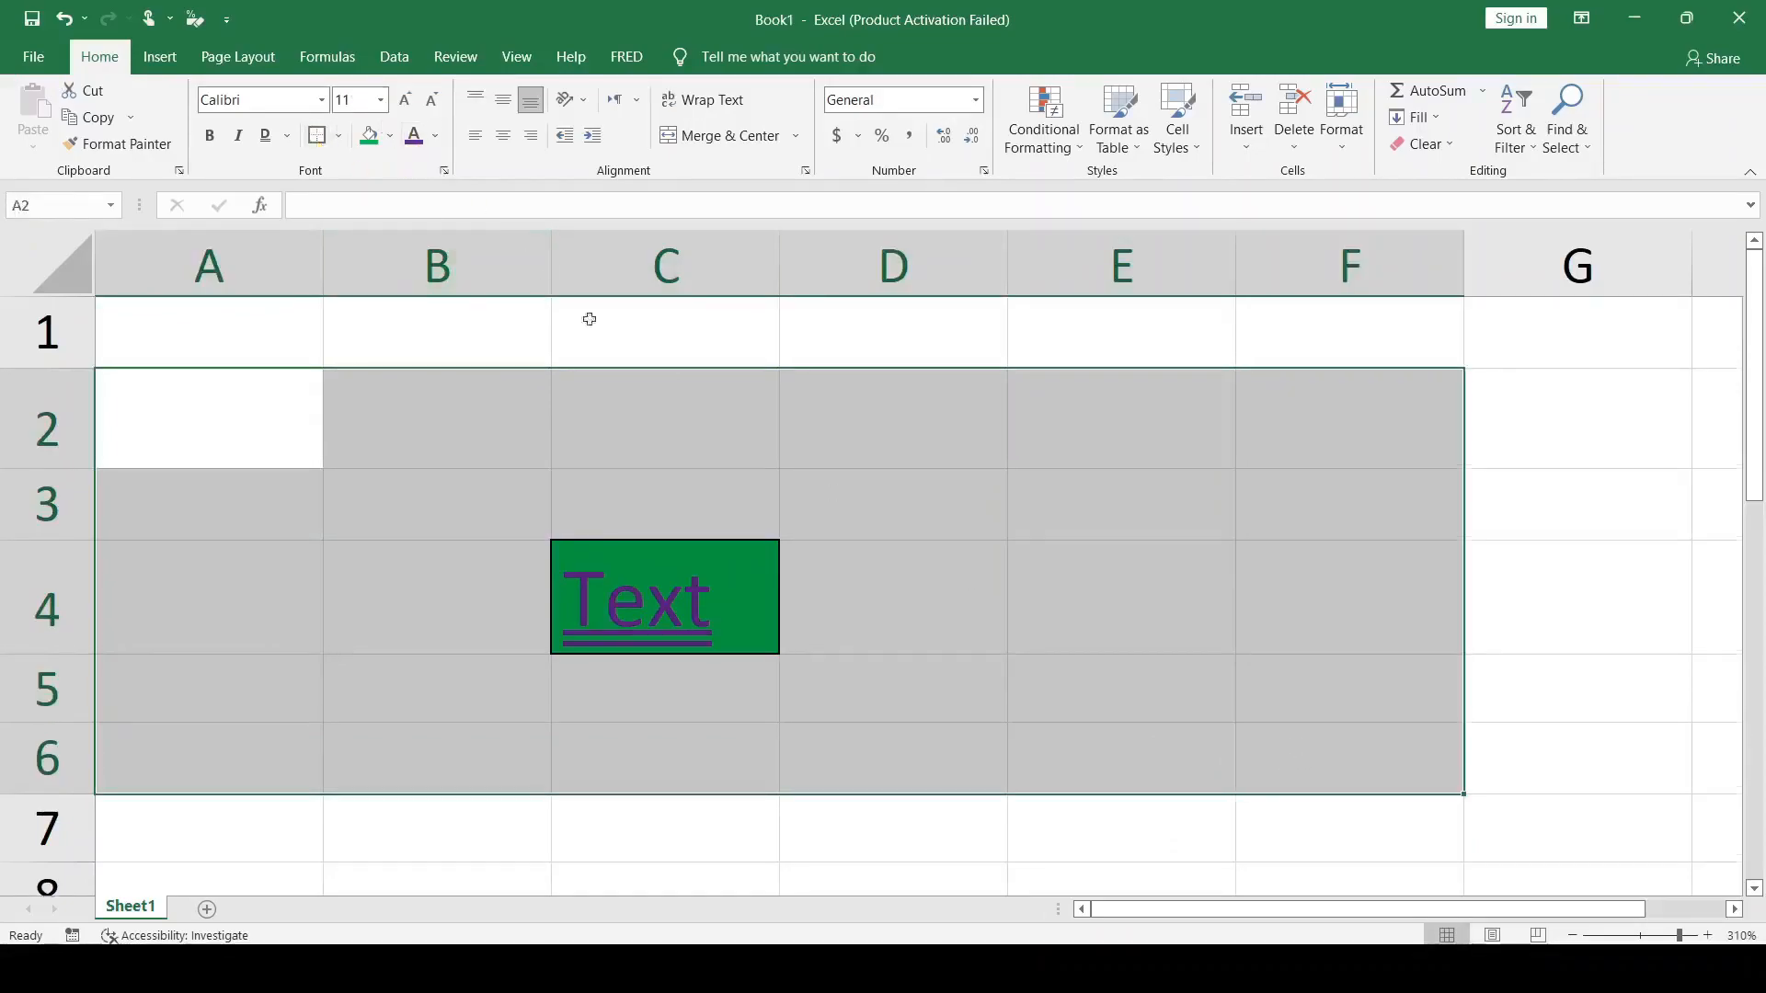
click(340, 138)
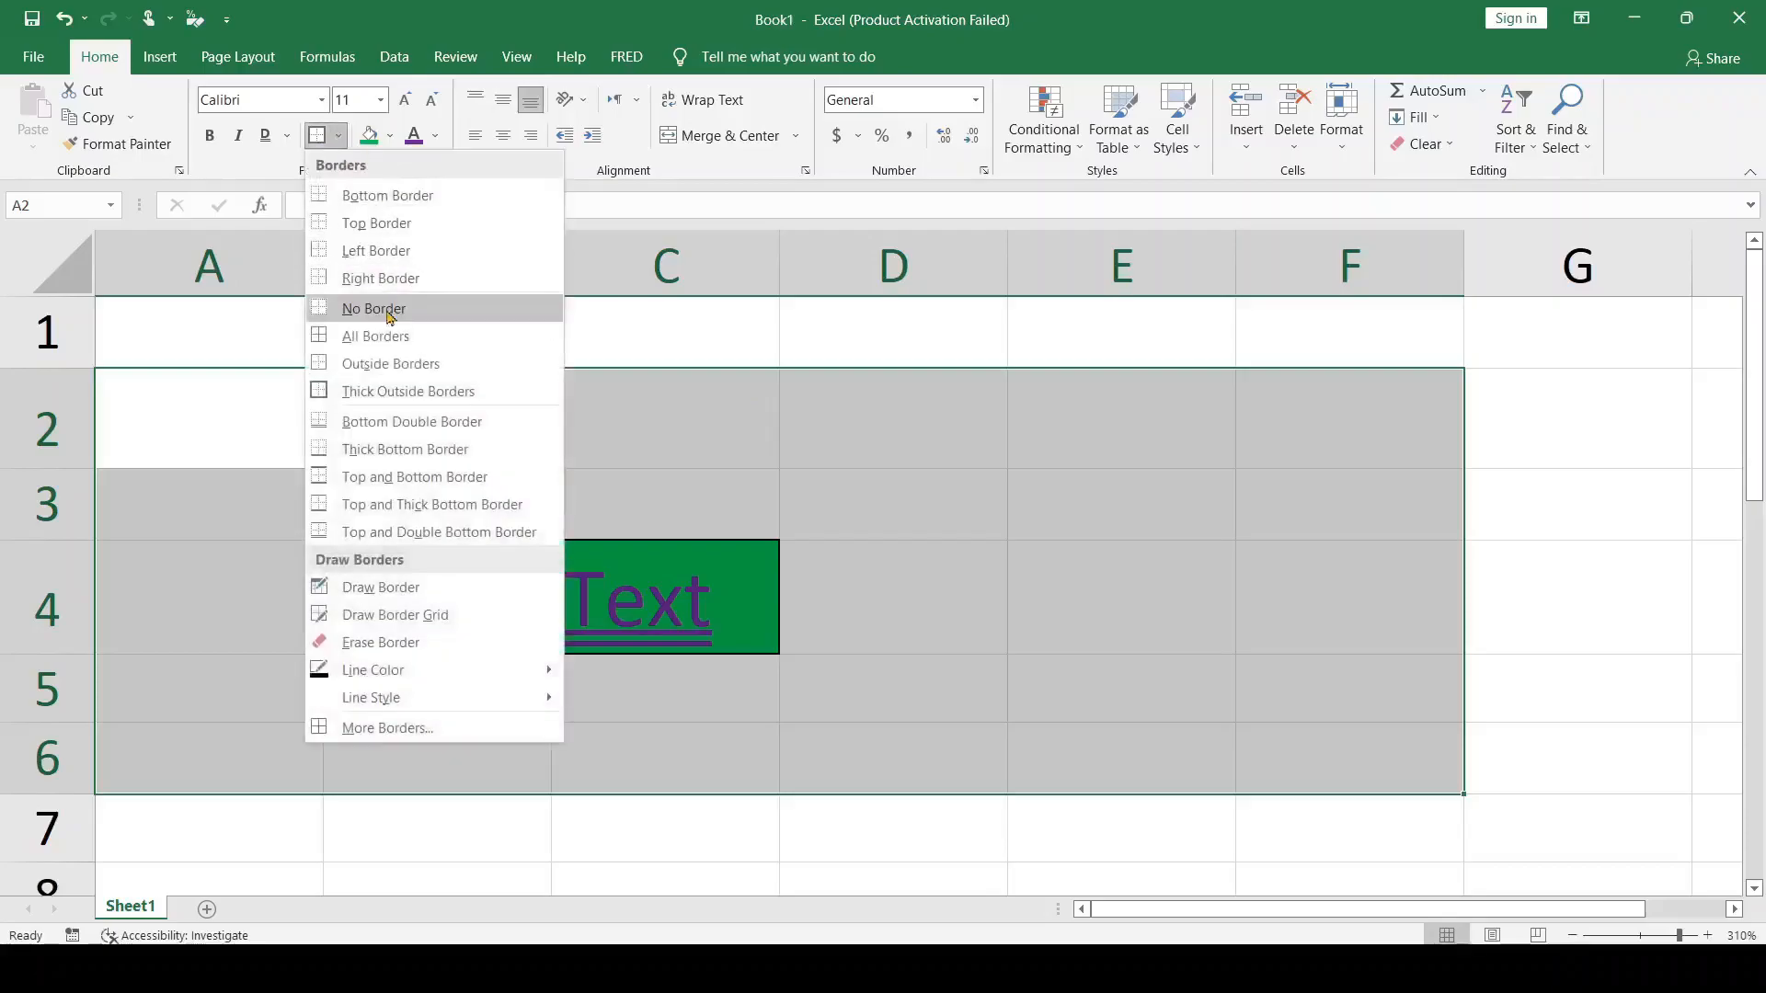
click(341, 338)
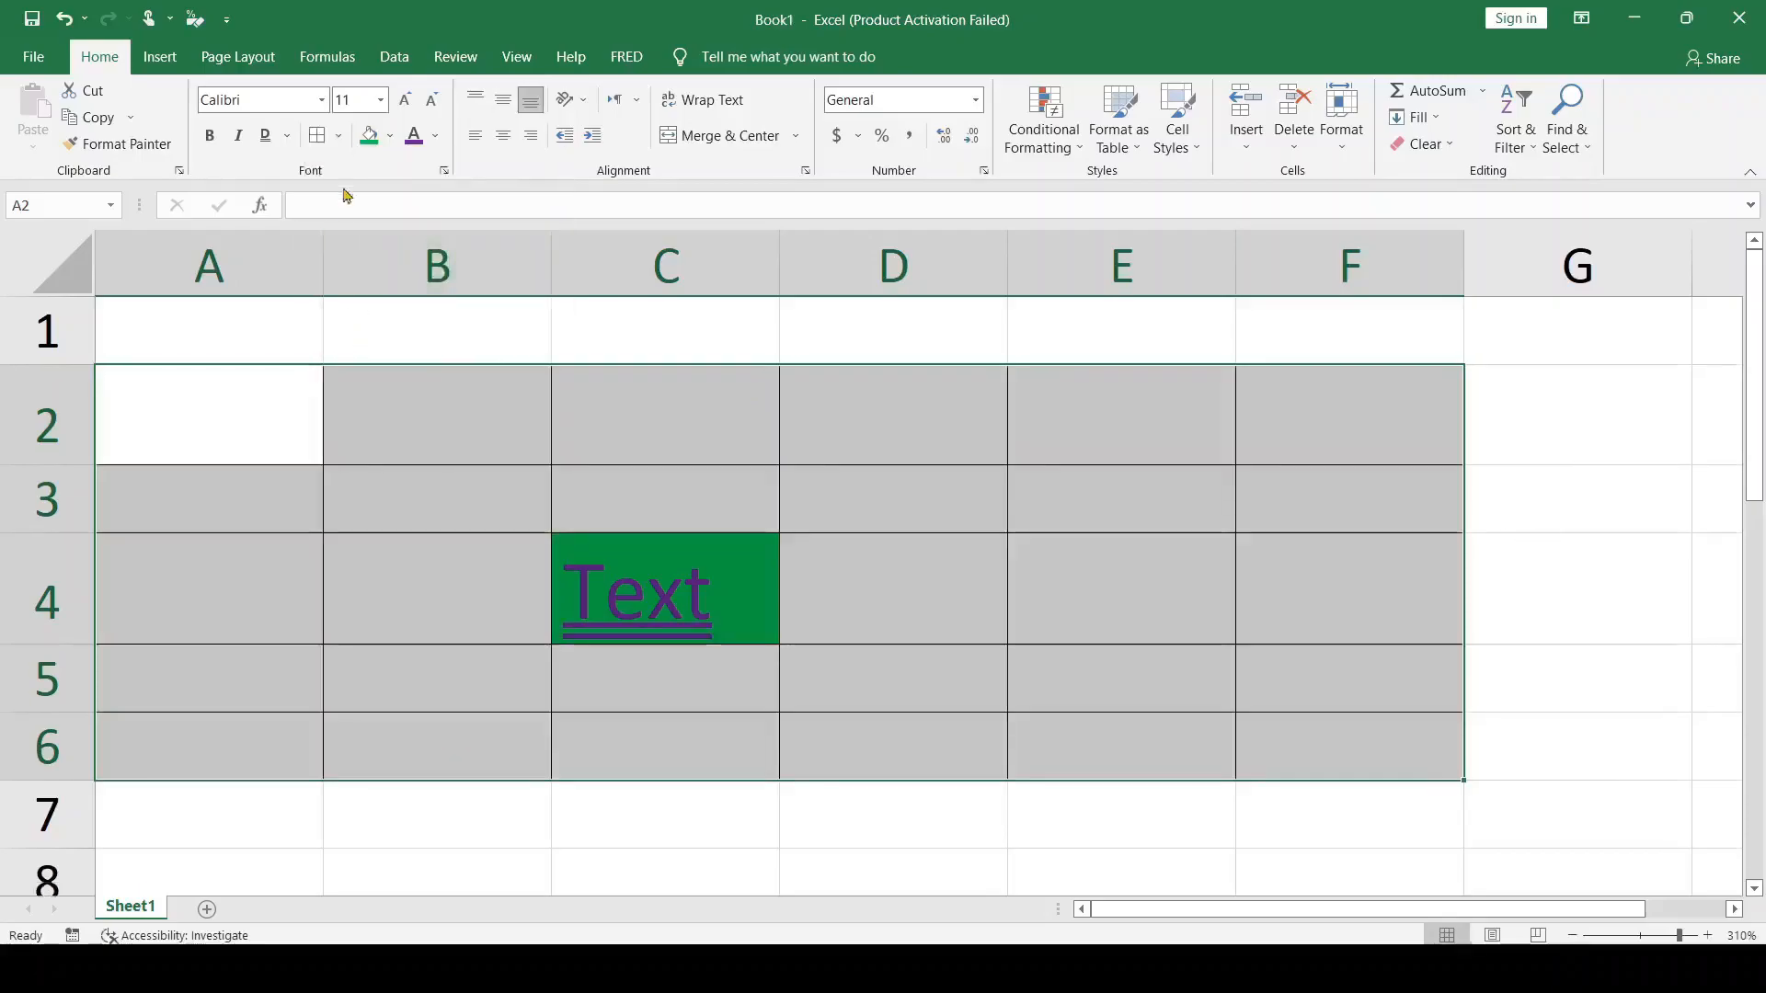
click(338, 138)
click(350, 391)
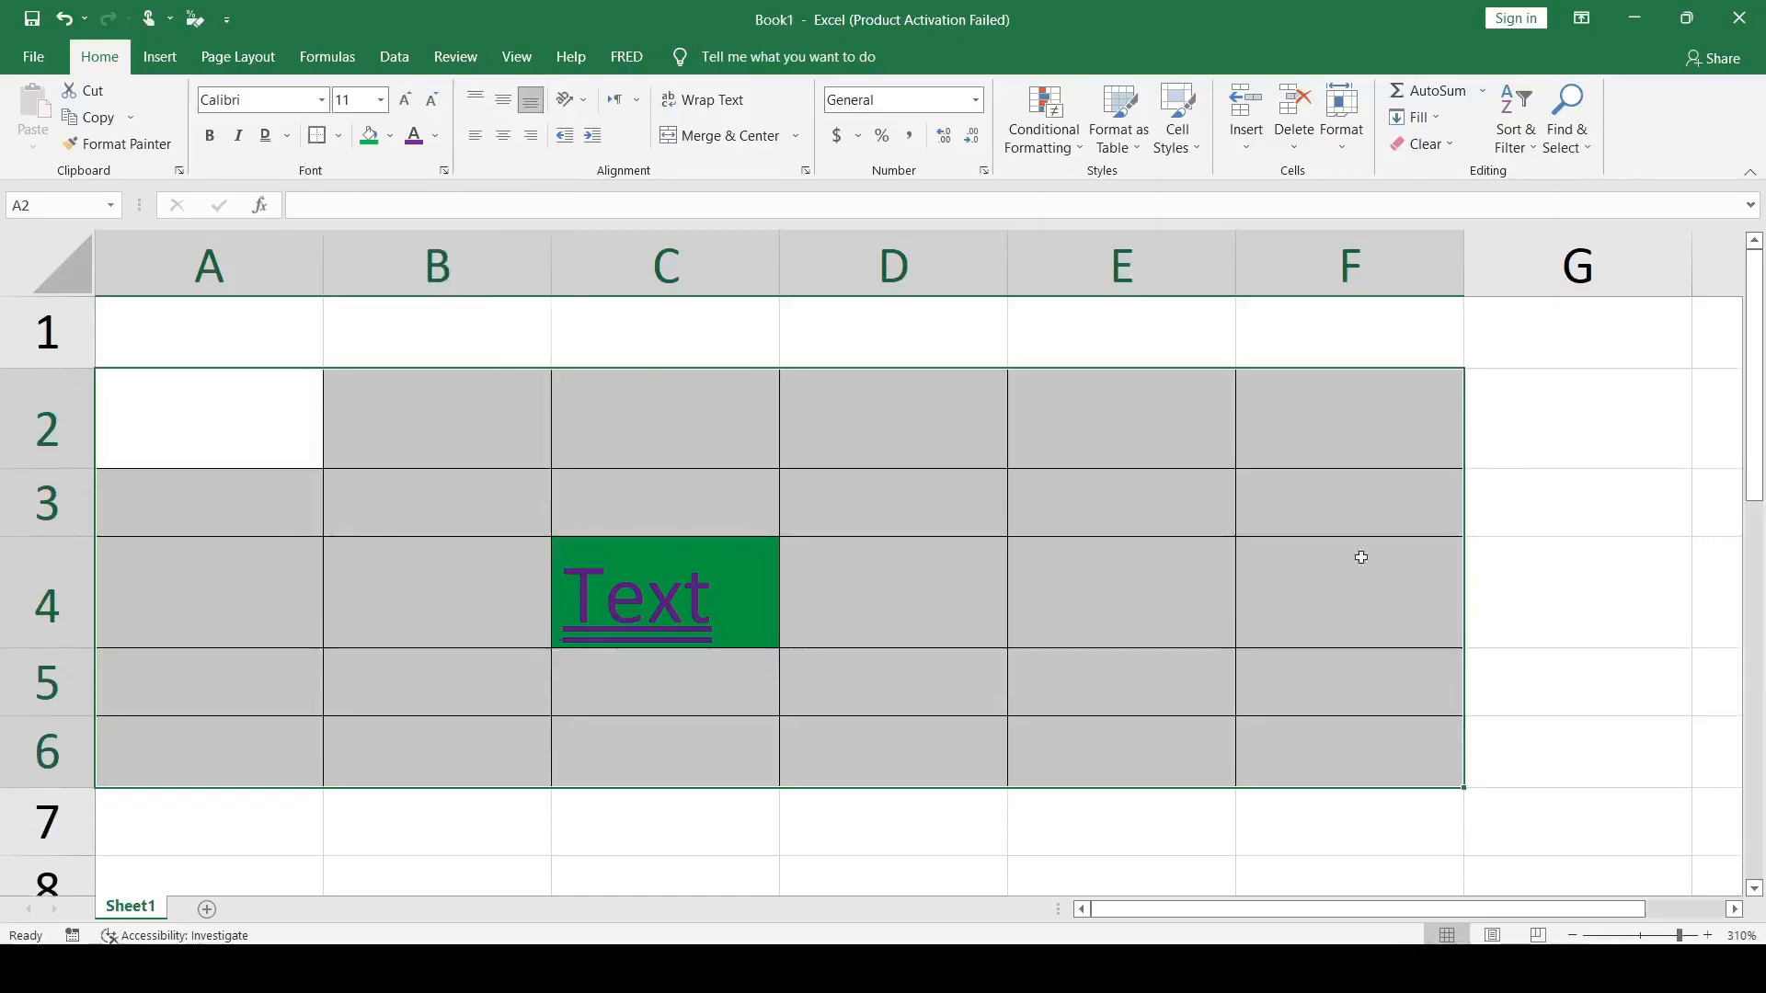
click(1567, 570)
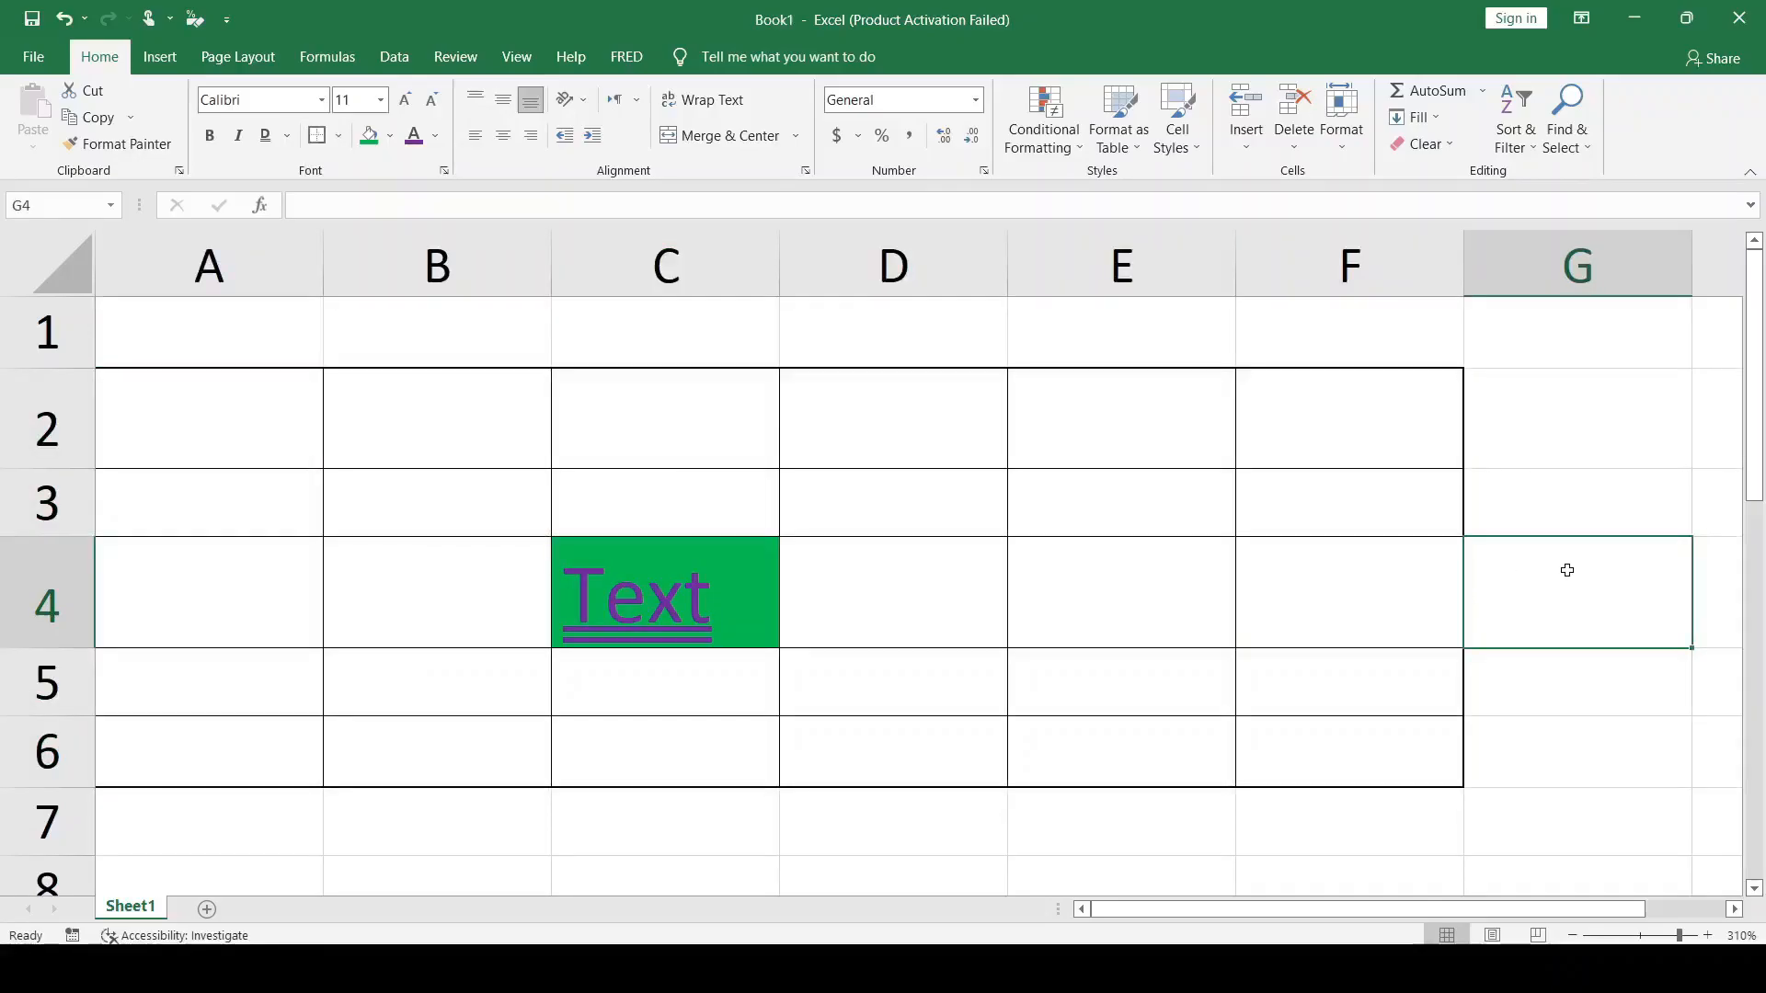
key(ctrl+p)
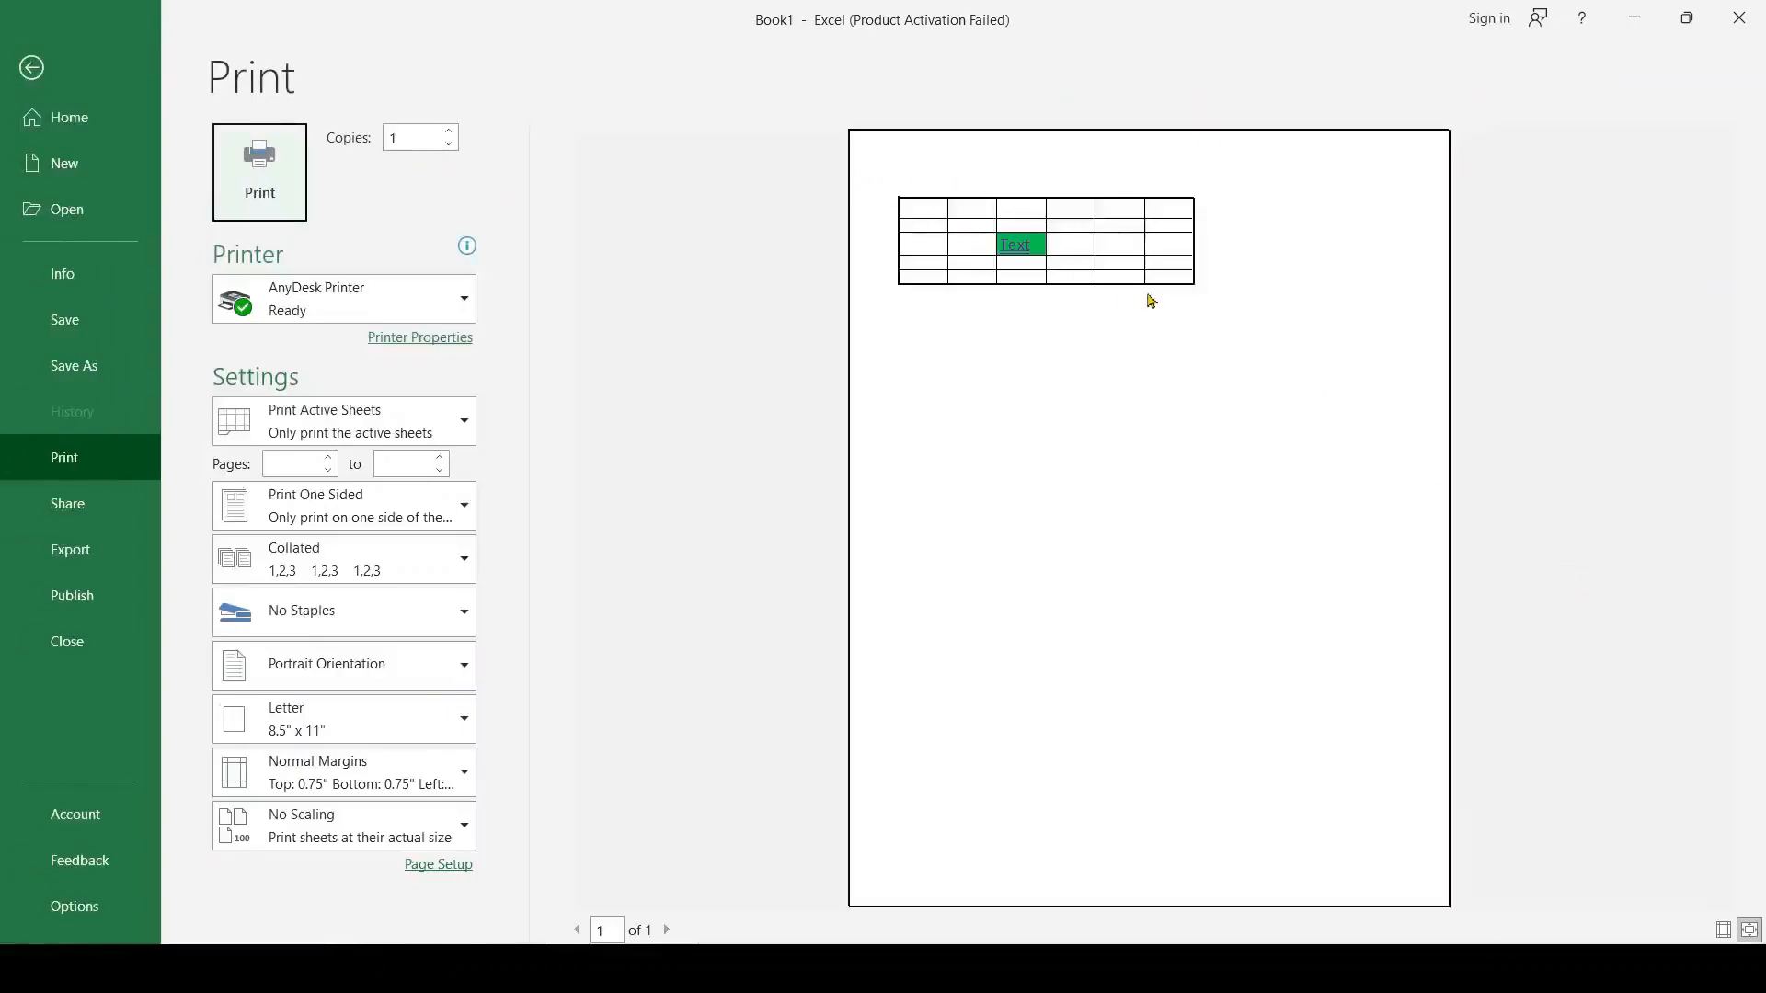
click(37, 83)
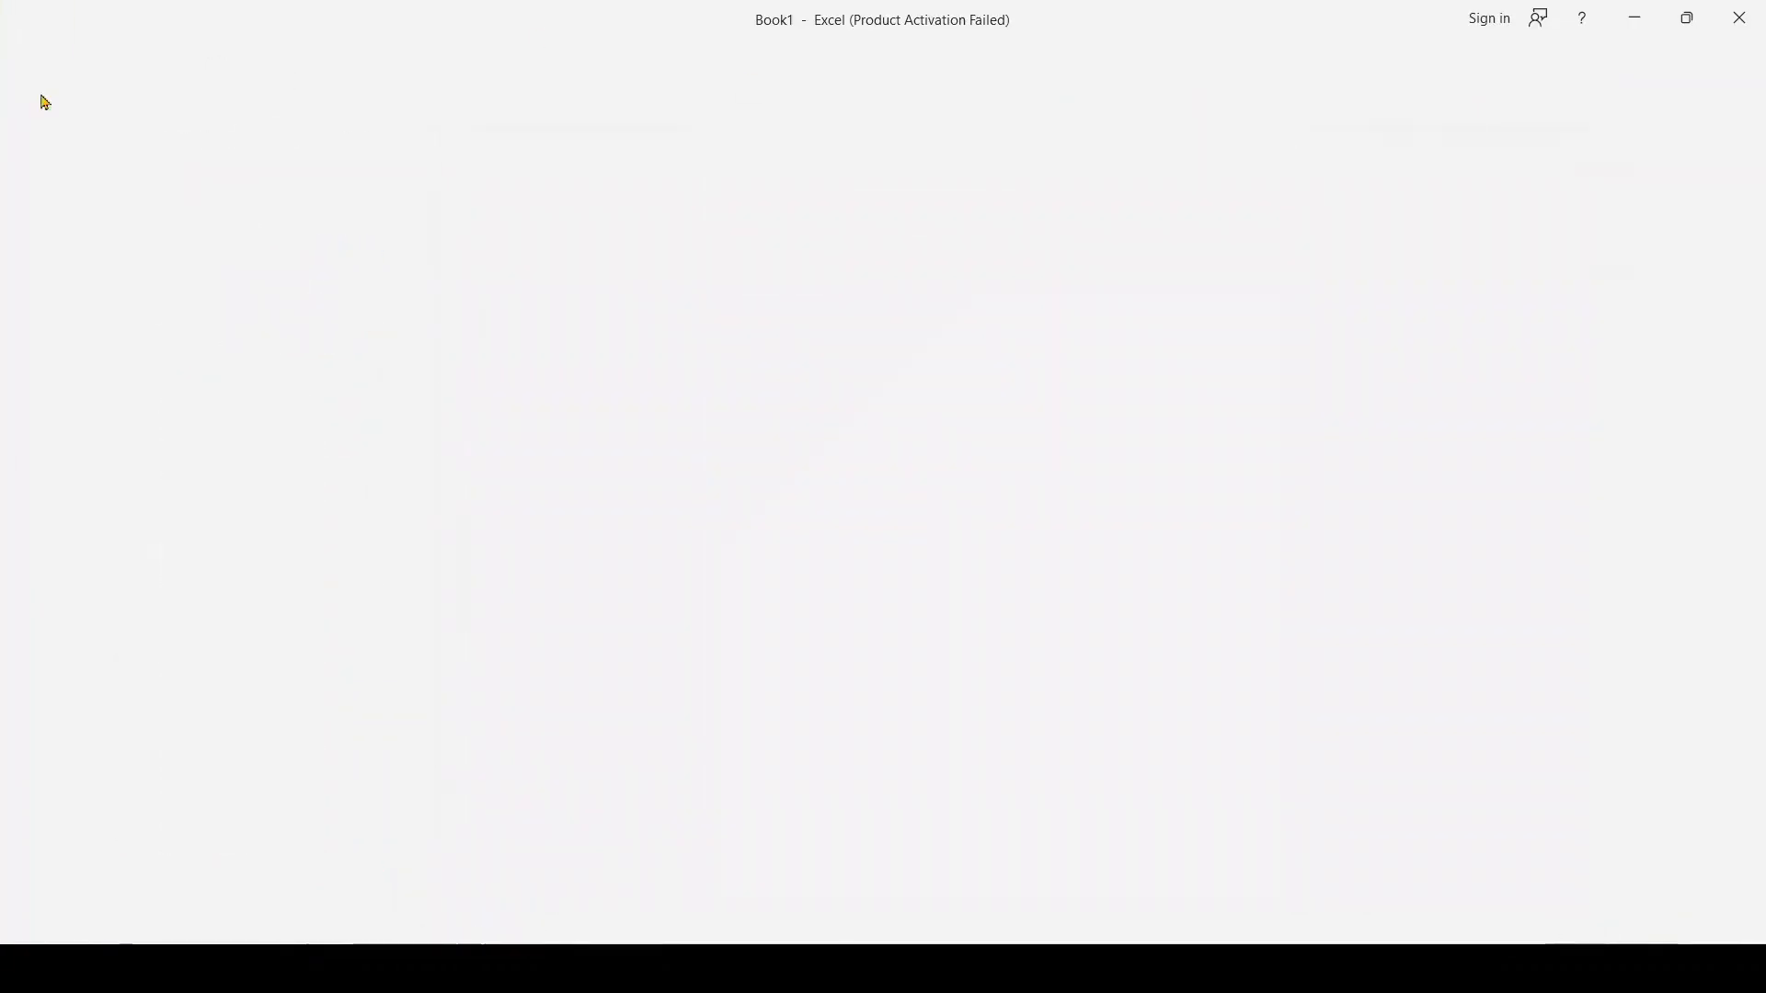
Remove all borders from the range A2:G7.
drag(1486, 836, 178, 426)
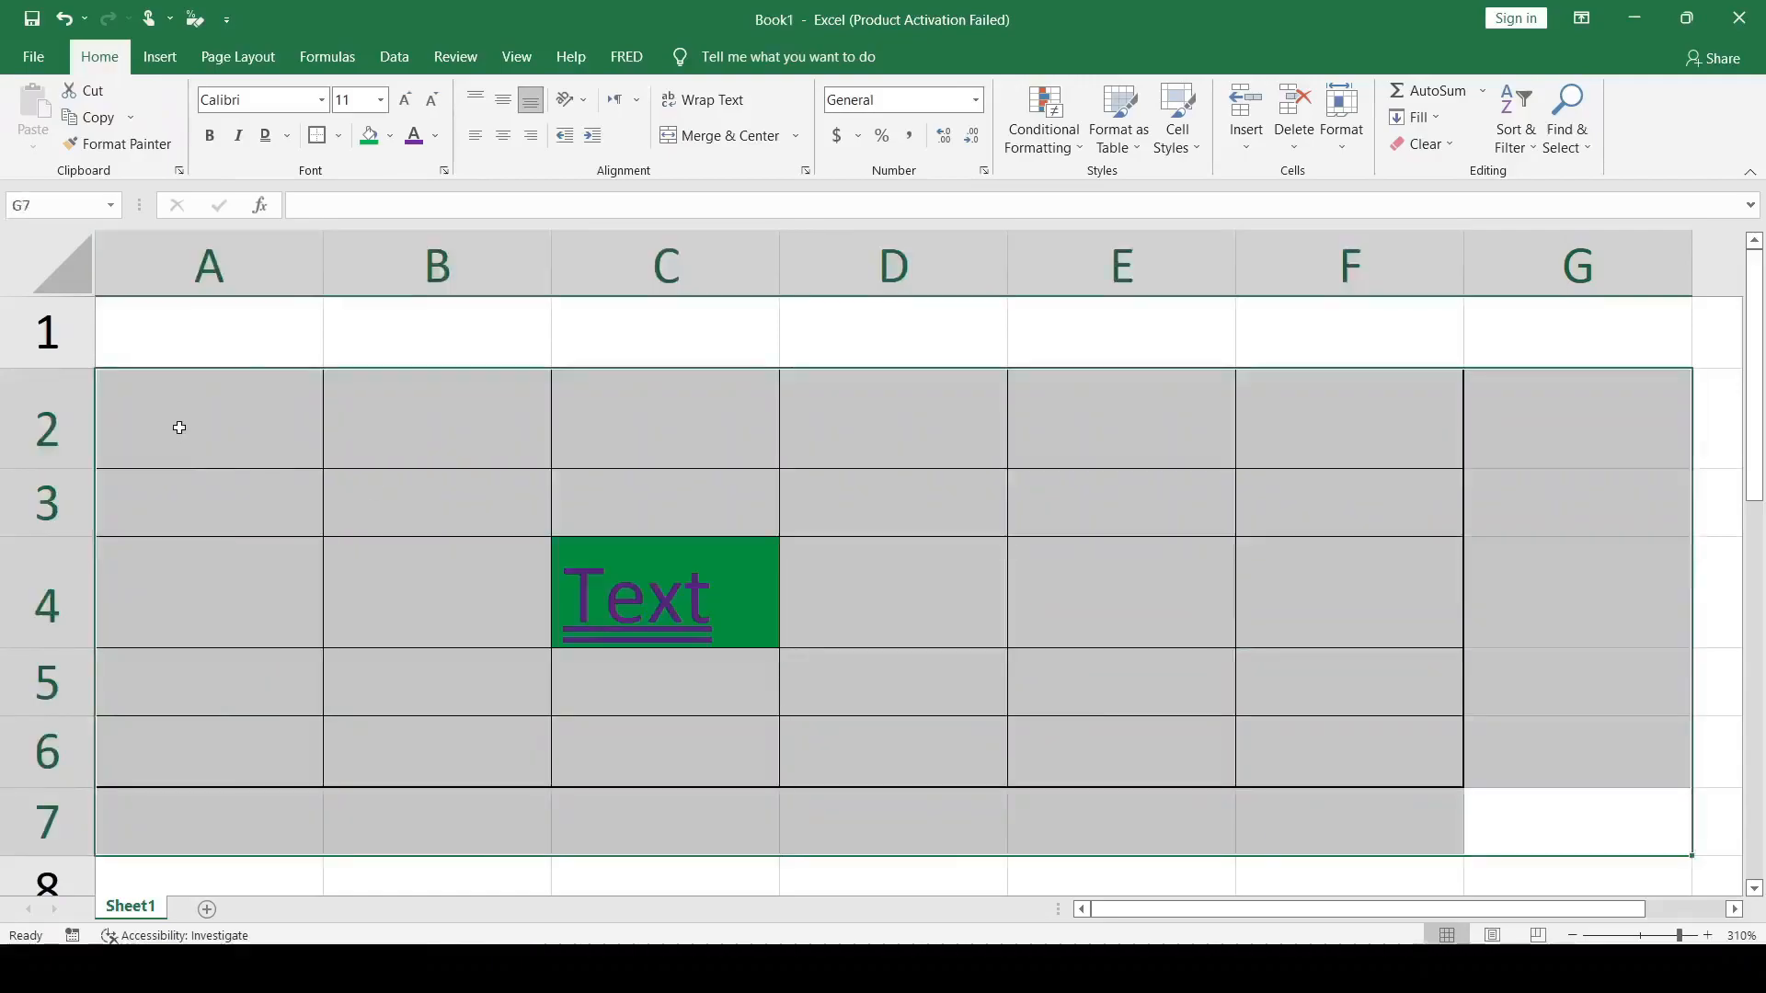
click(340, 137)
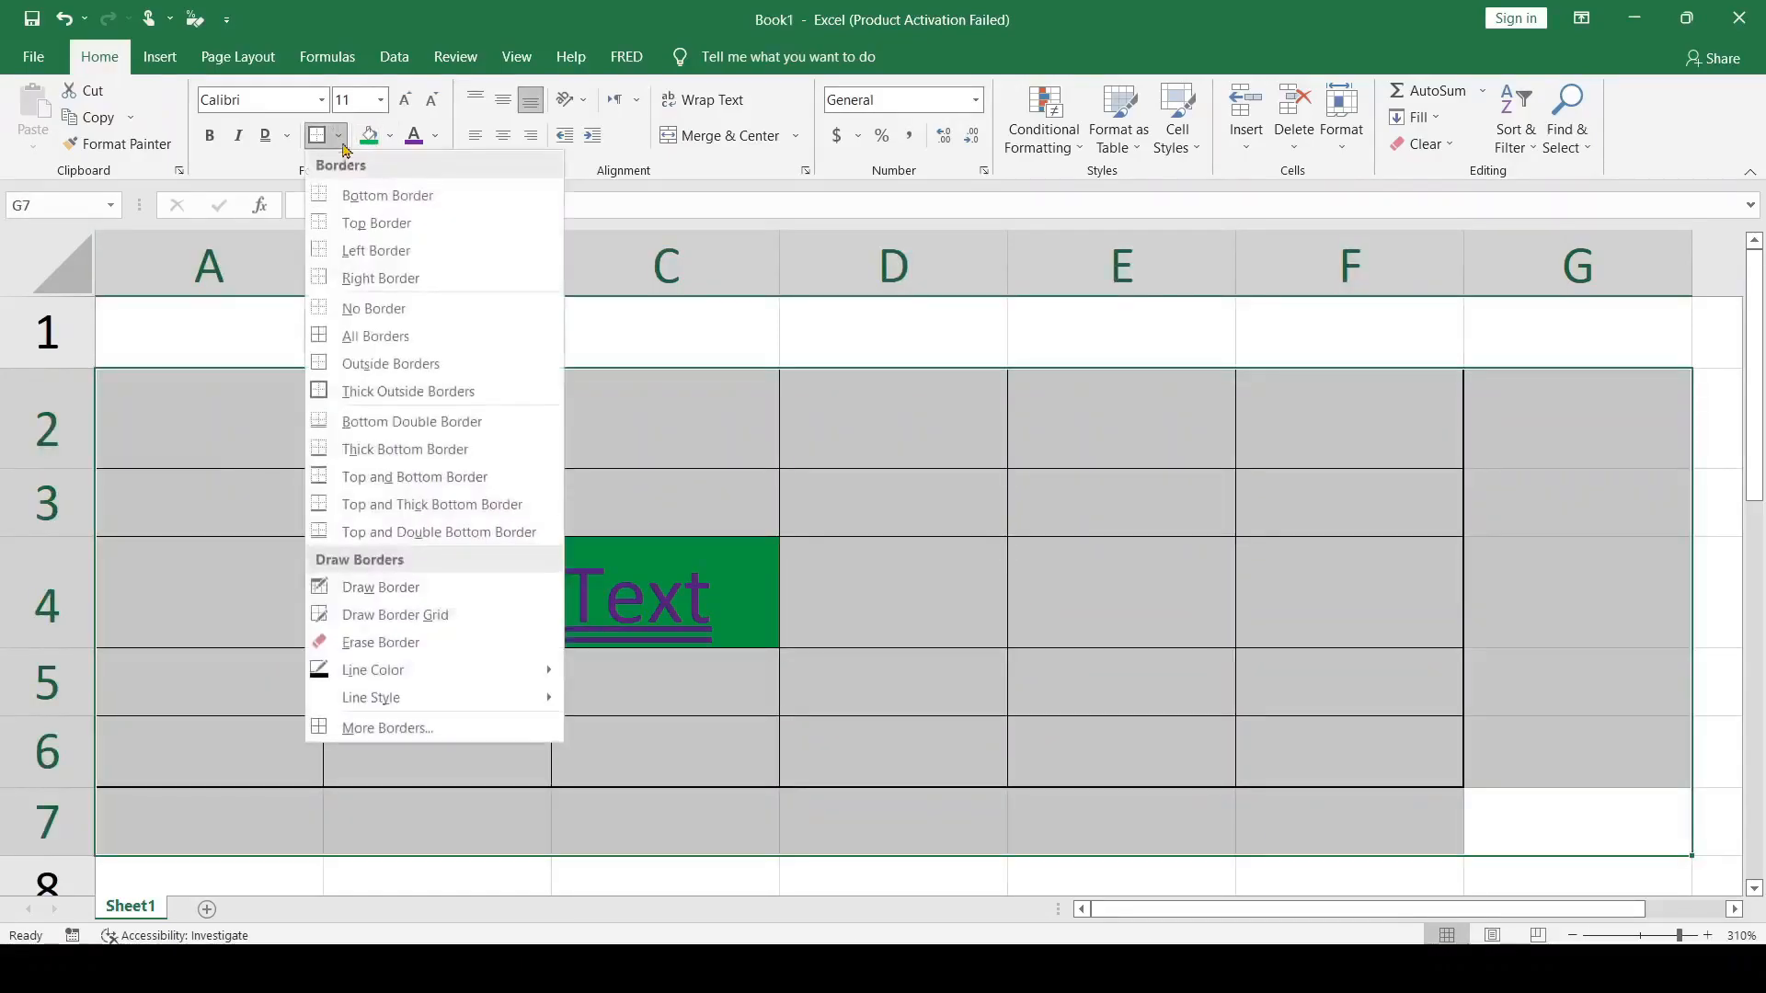
click(372, 310)
click(339, 138)
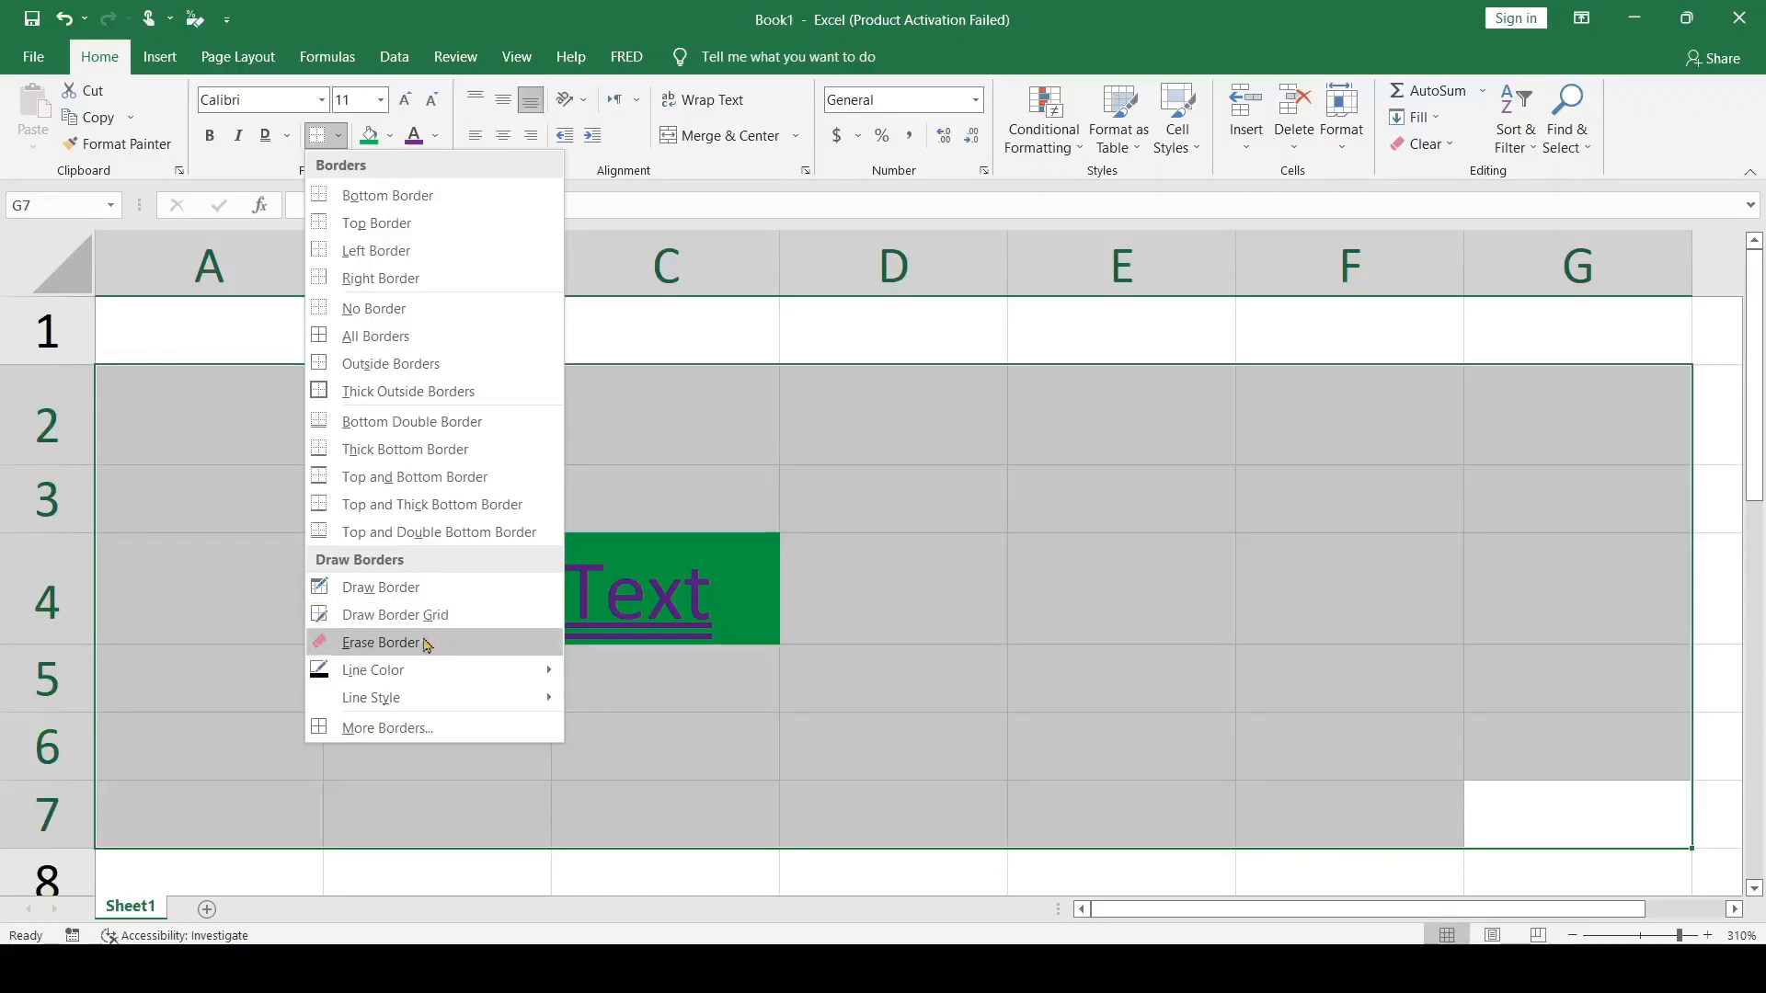
mouse_move(414, 673)
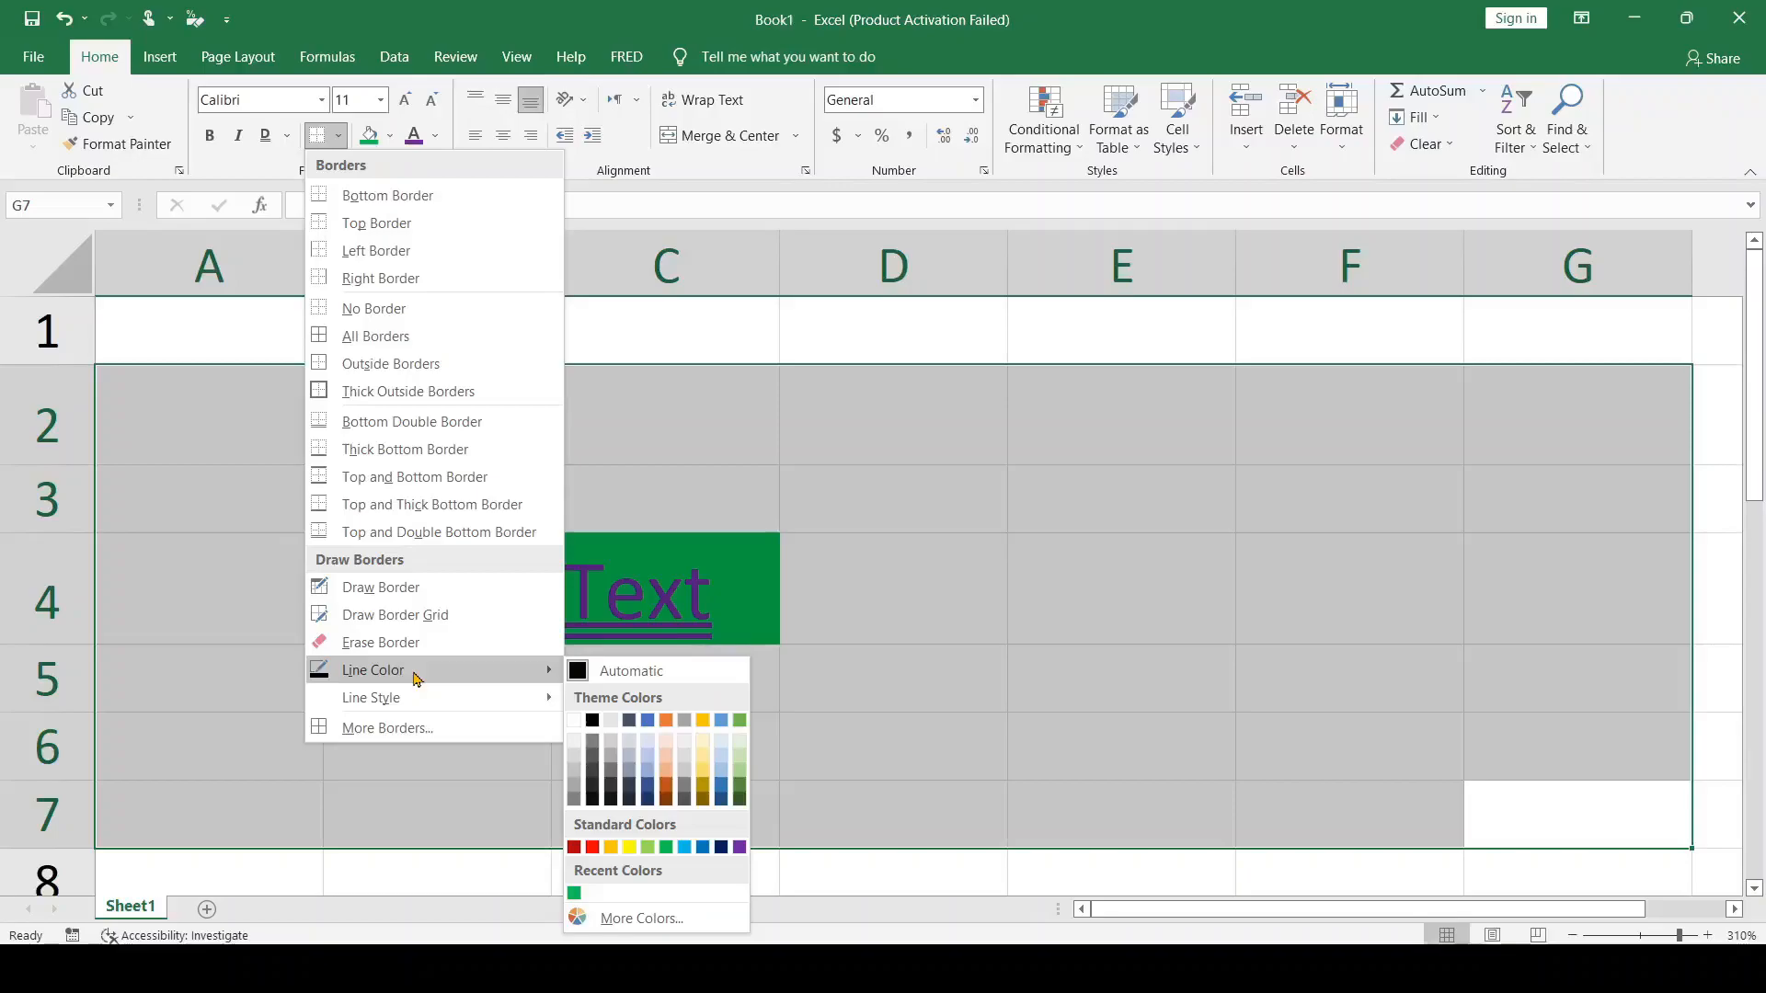
click(890, 629)
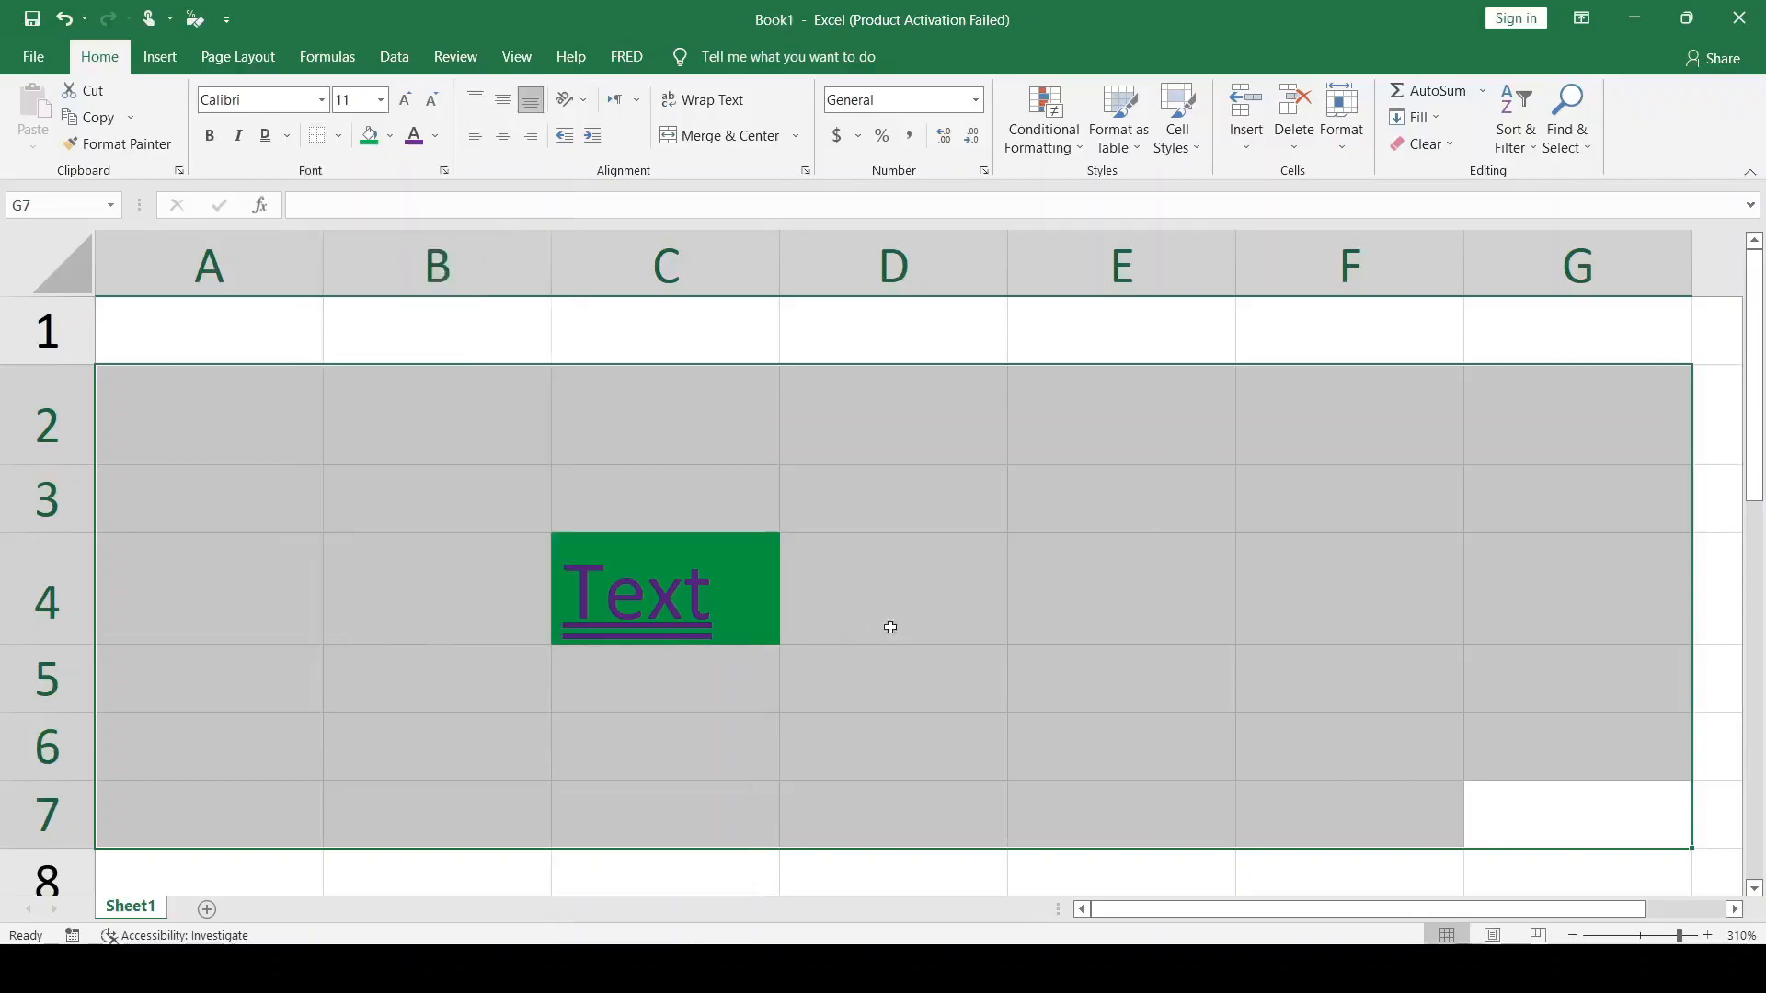
click(1156, 331)
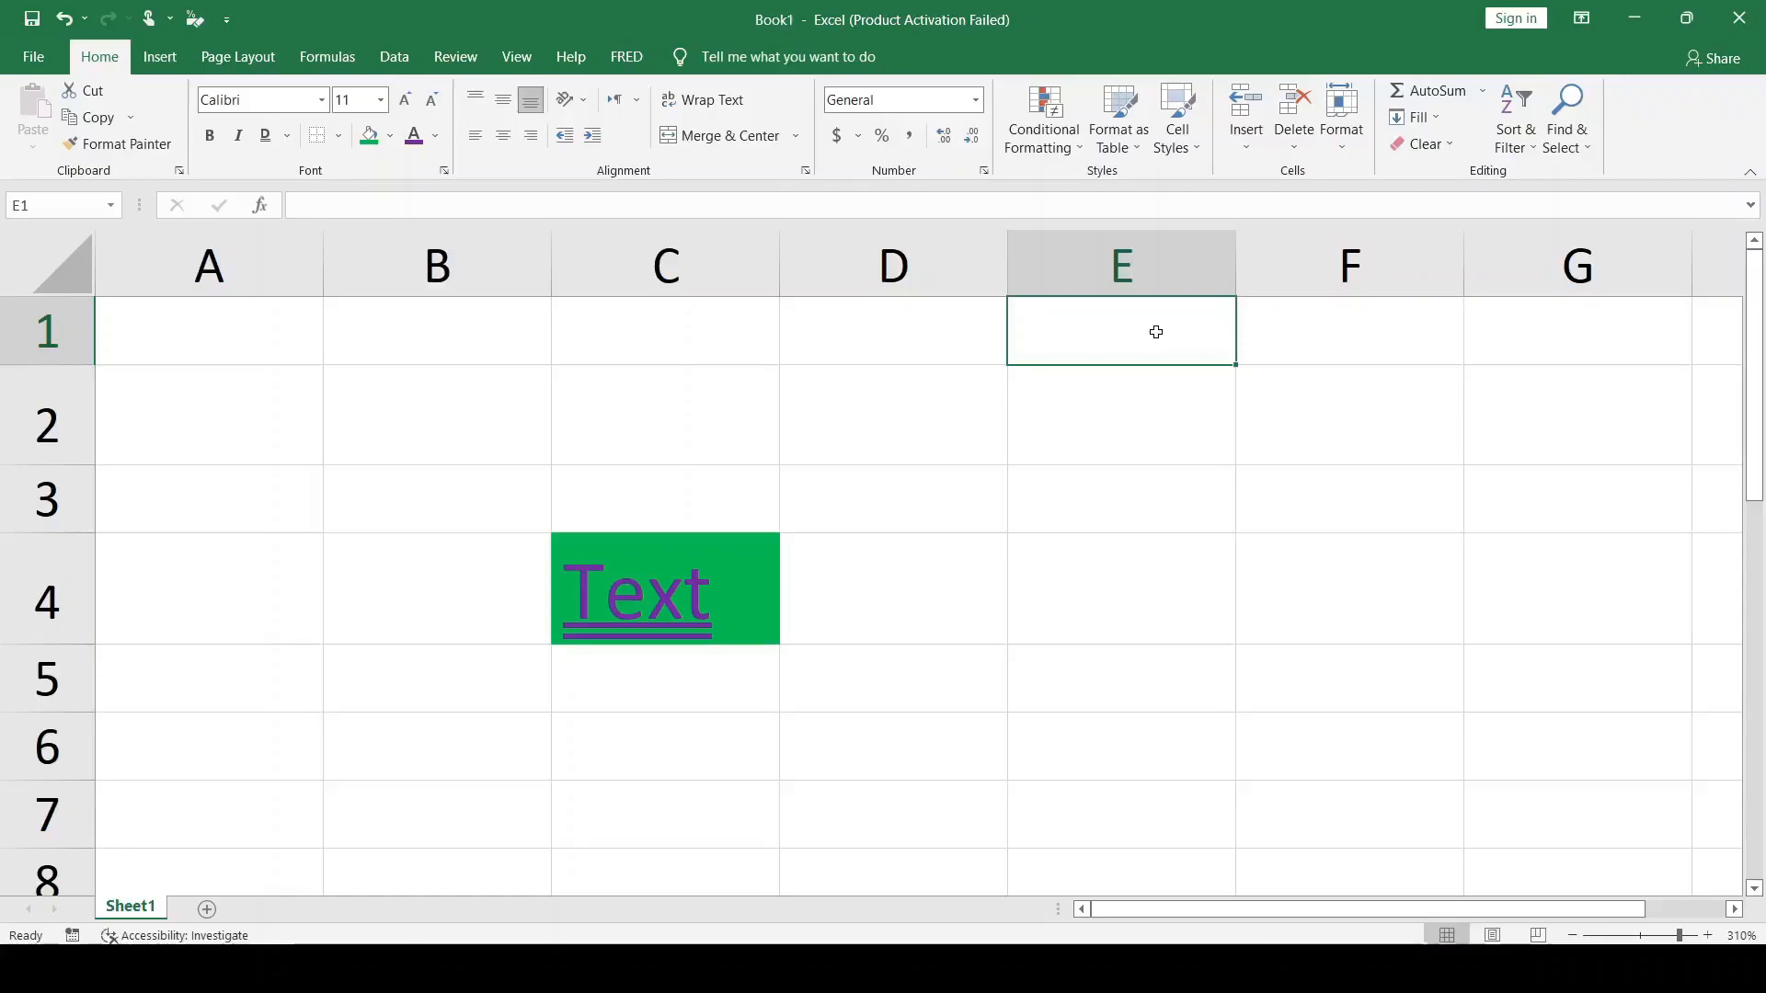
click(584, 426)
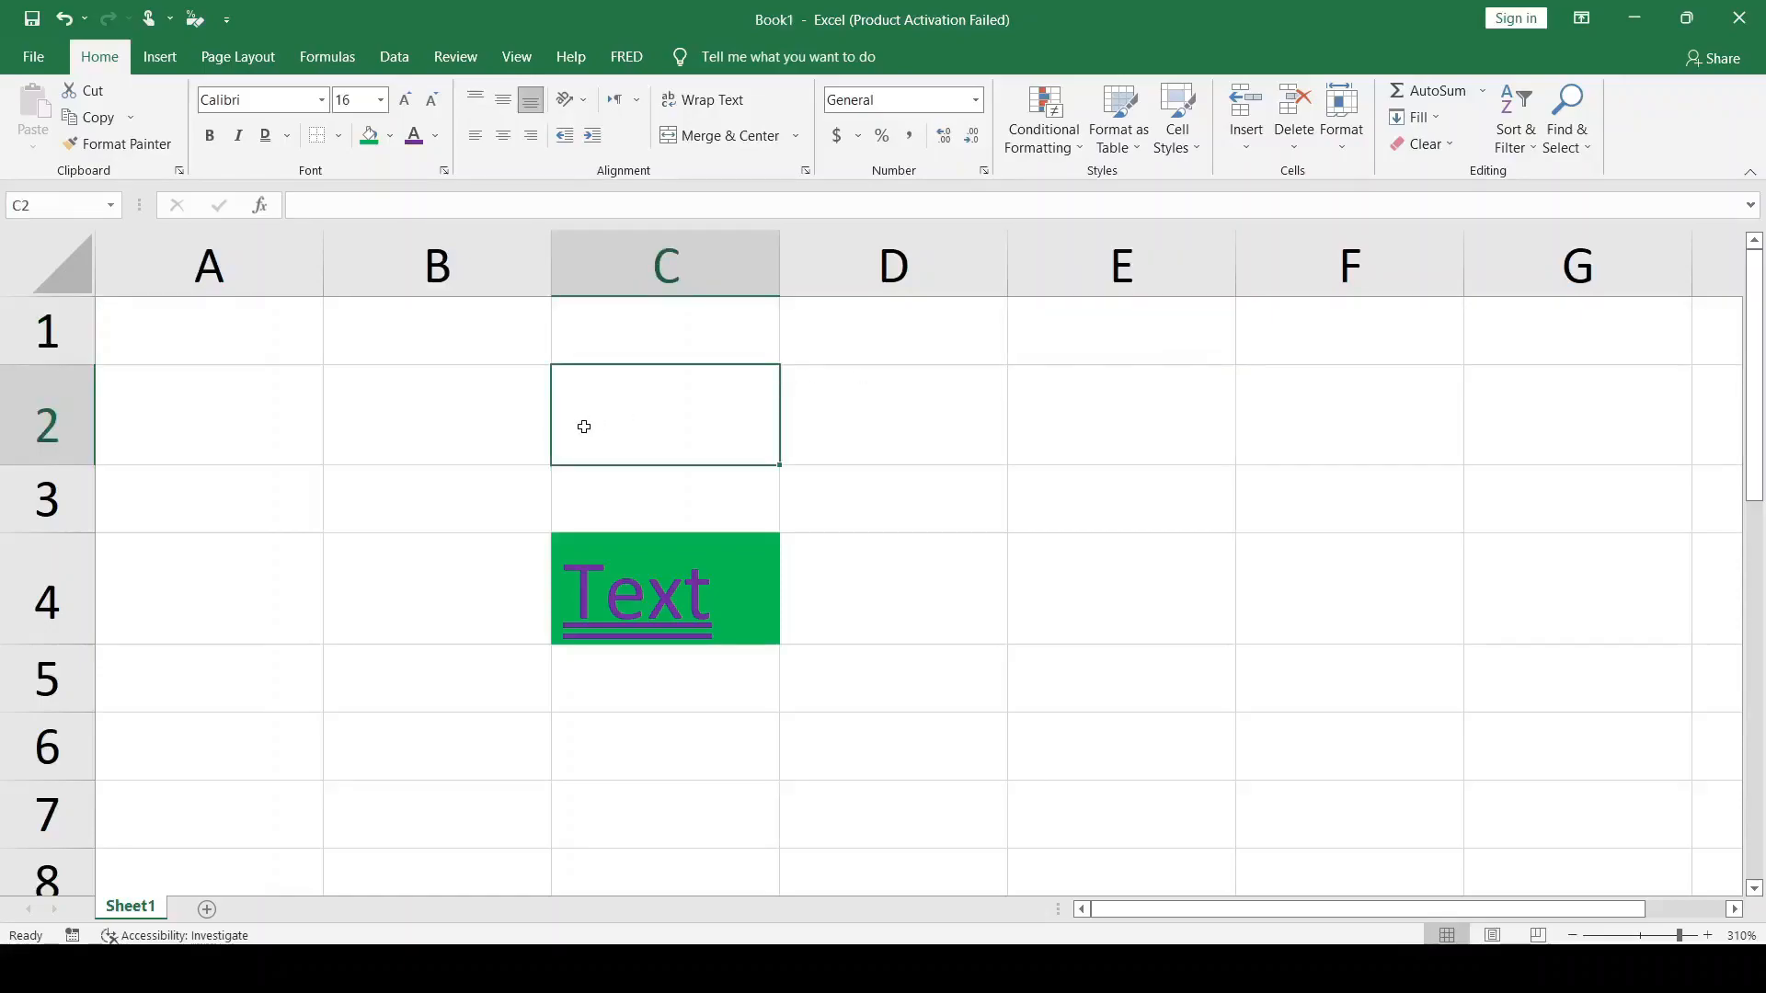
click(190, 345)
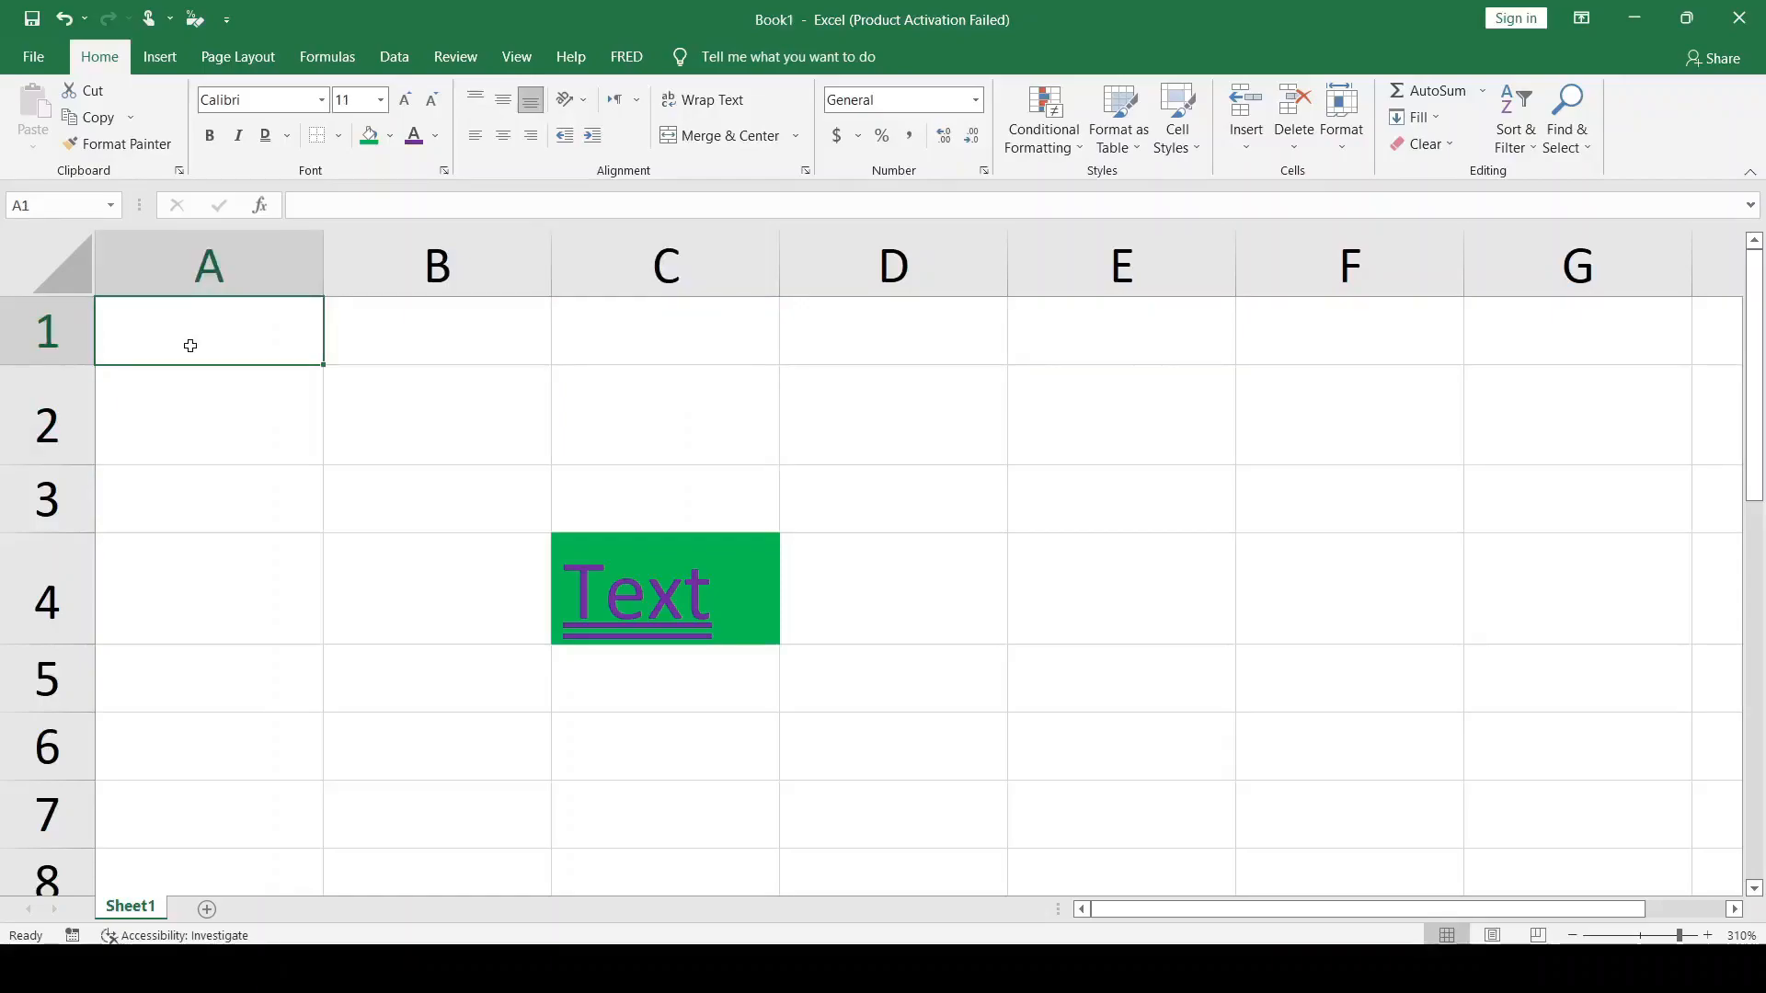
Turn off the display of gridlines on the Sheet1 worksheet.
key(b)
drag(490, 41, 542, 72)
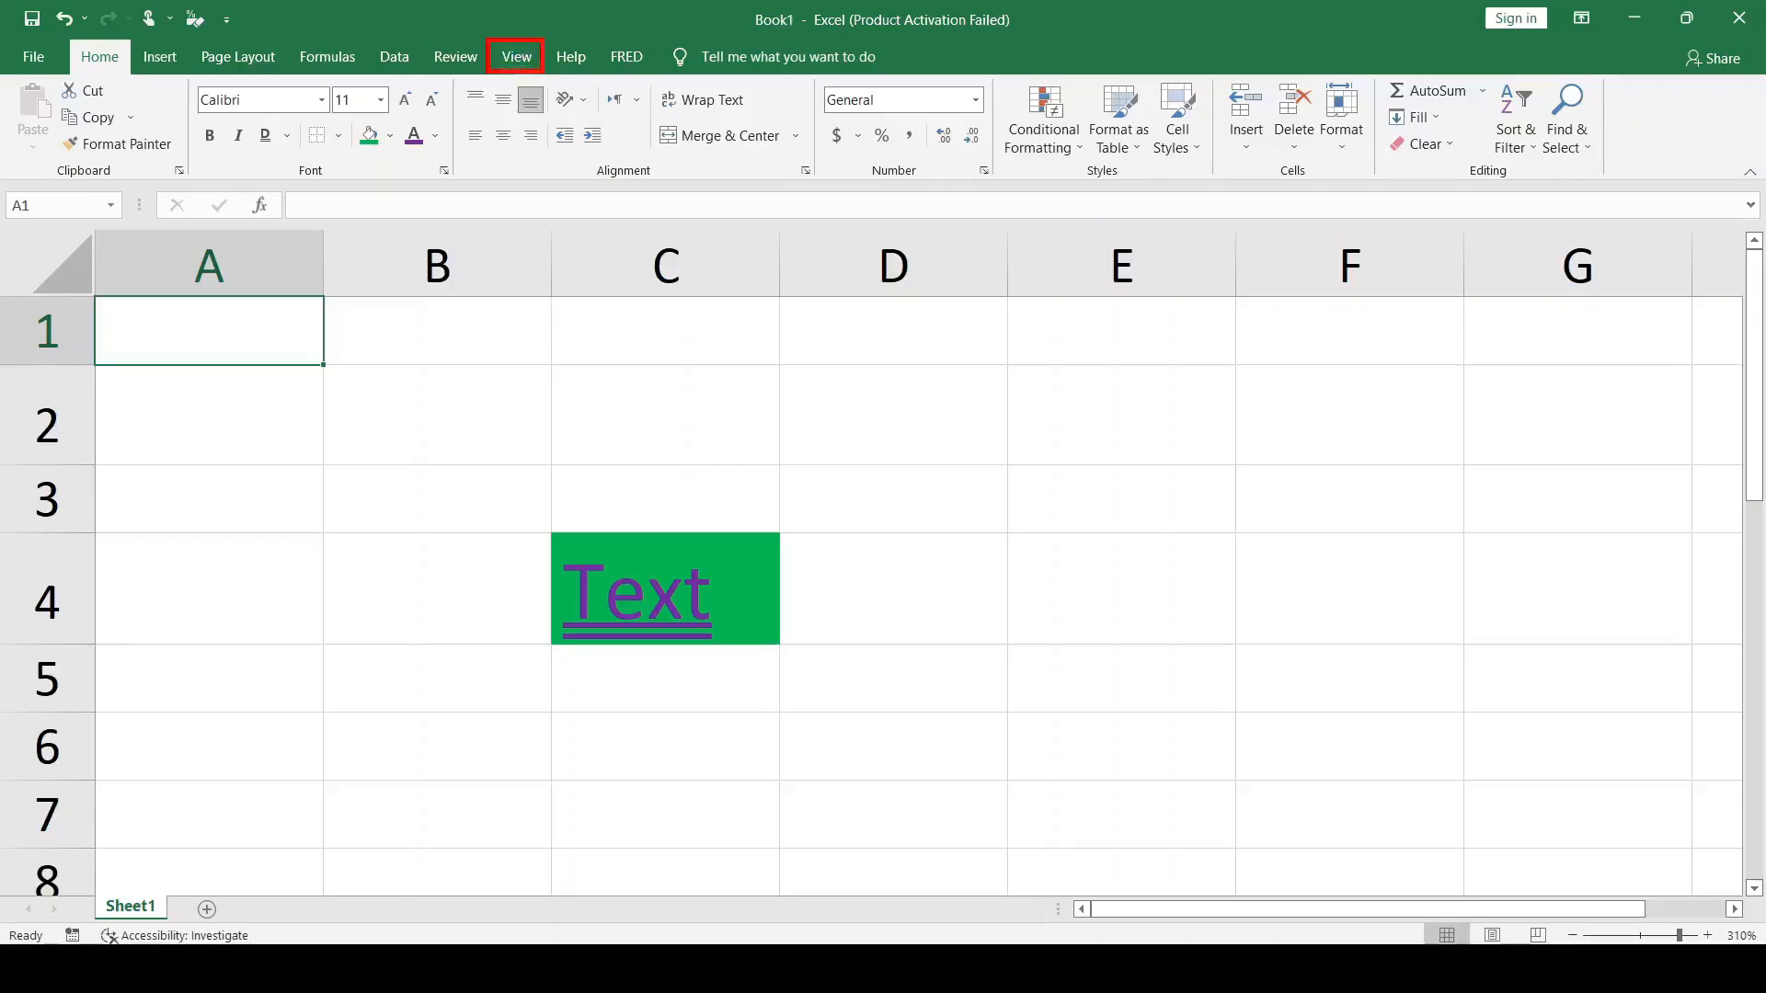
click(516, 56)
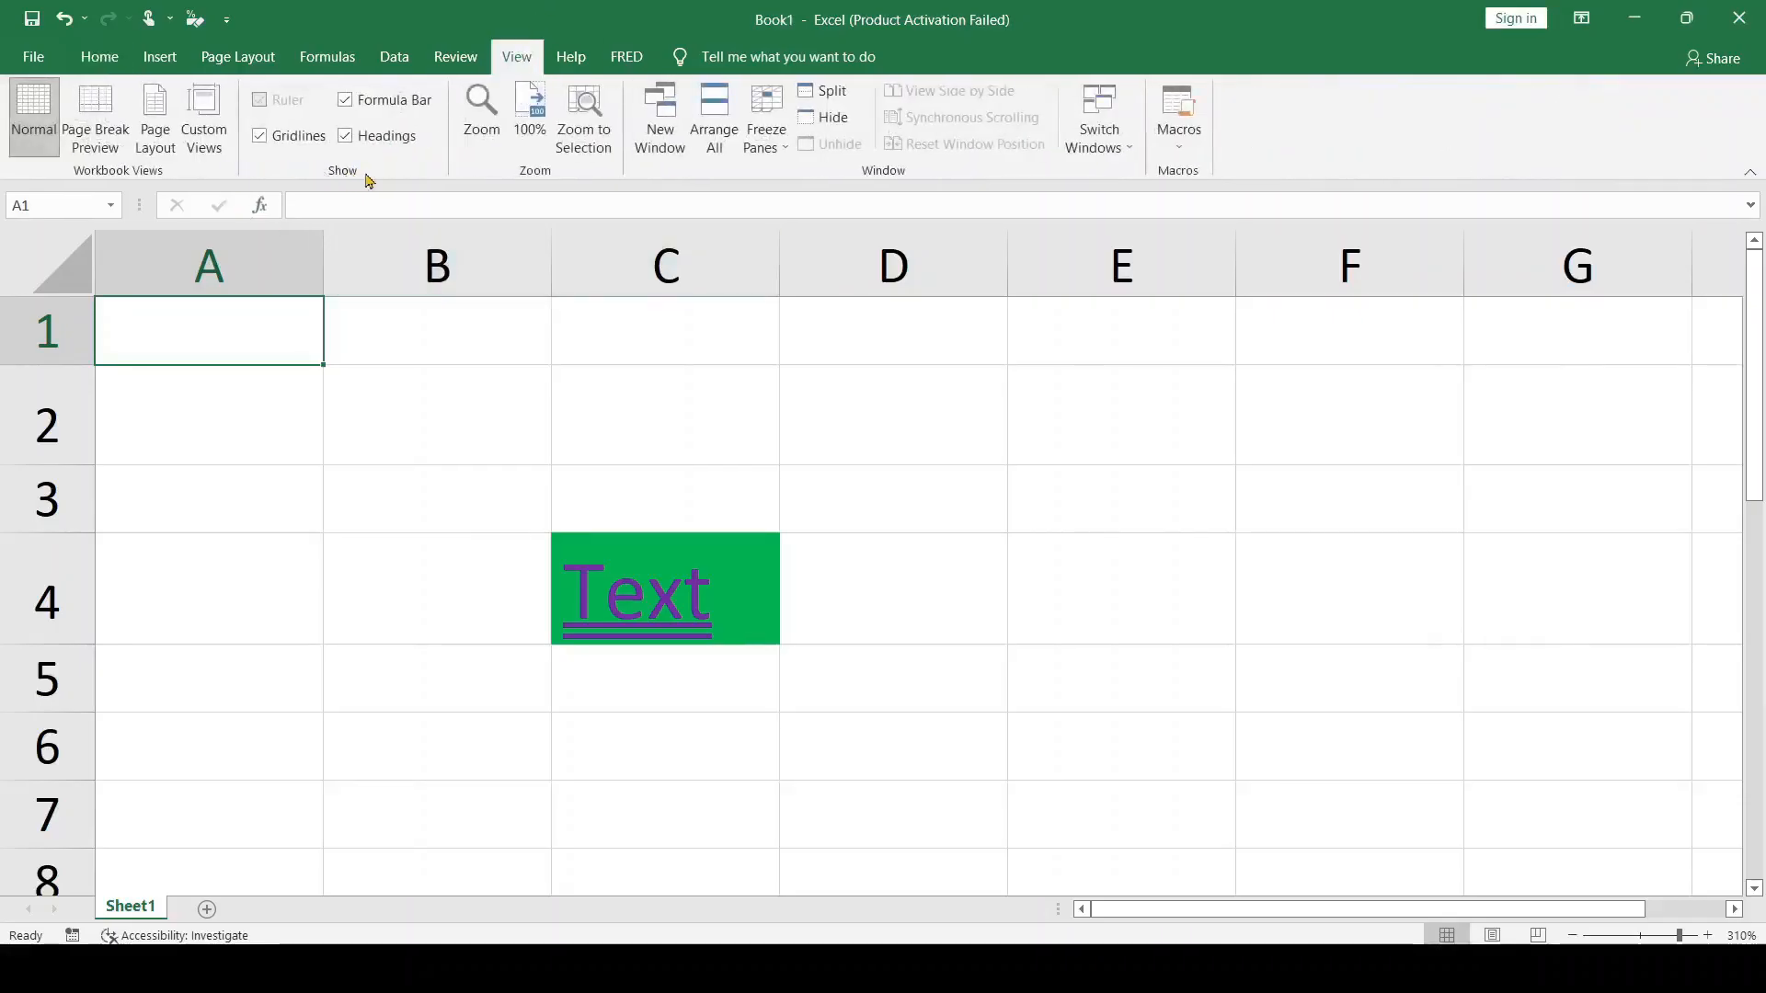
click(260, 138)
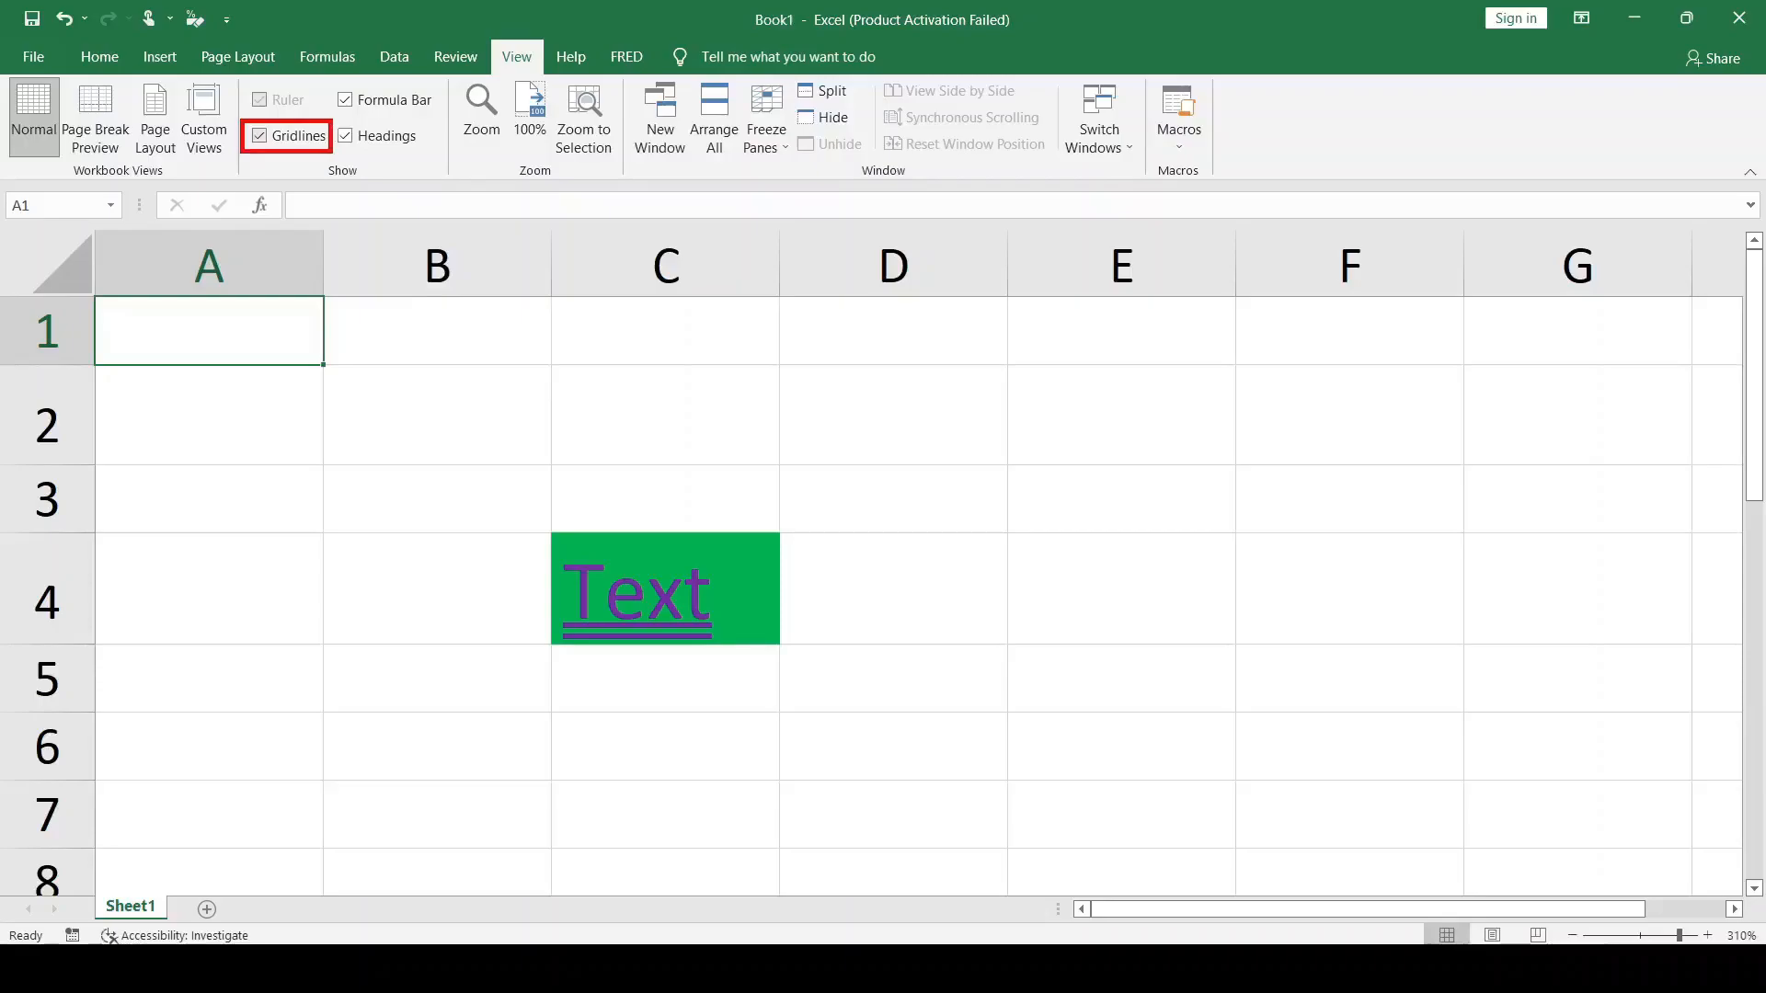
click(261, 136)
click(468, 516)
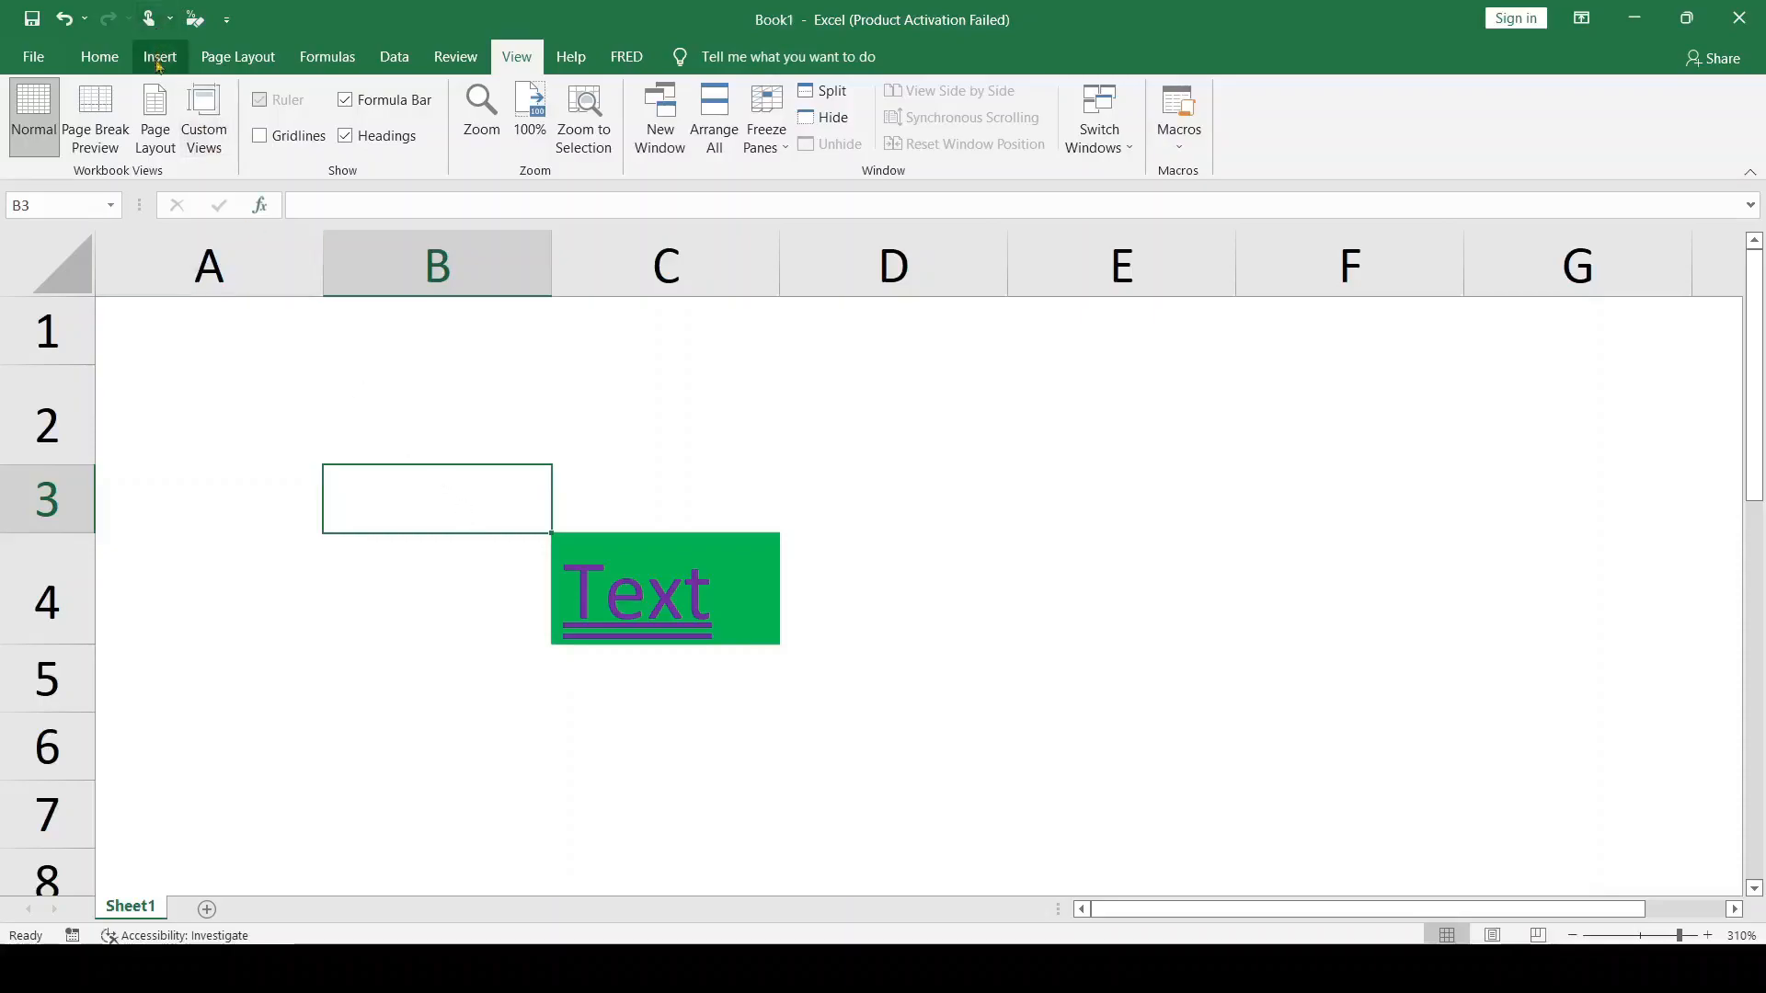
click(99, 57)
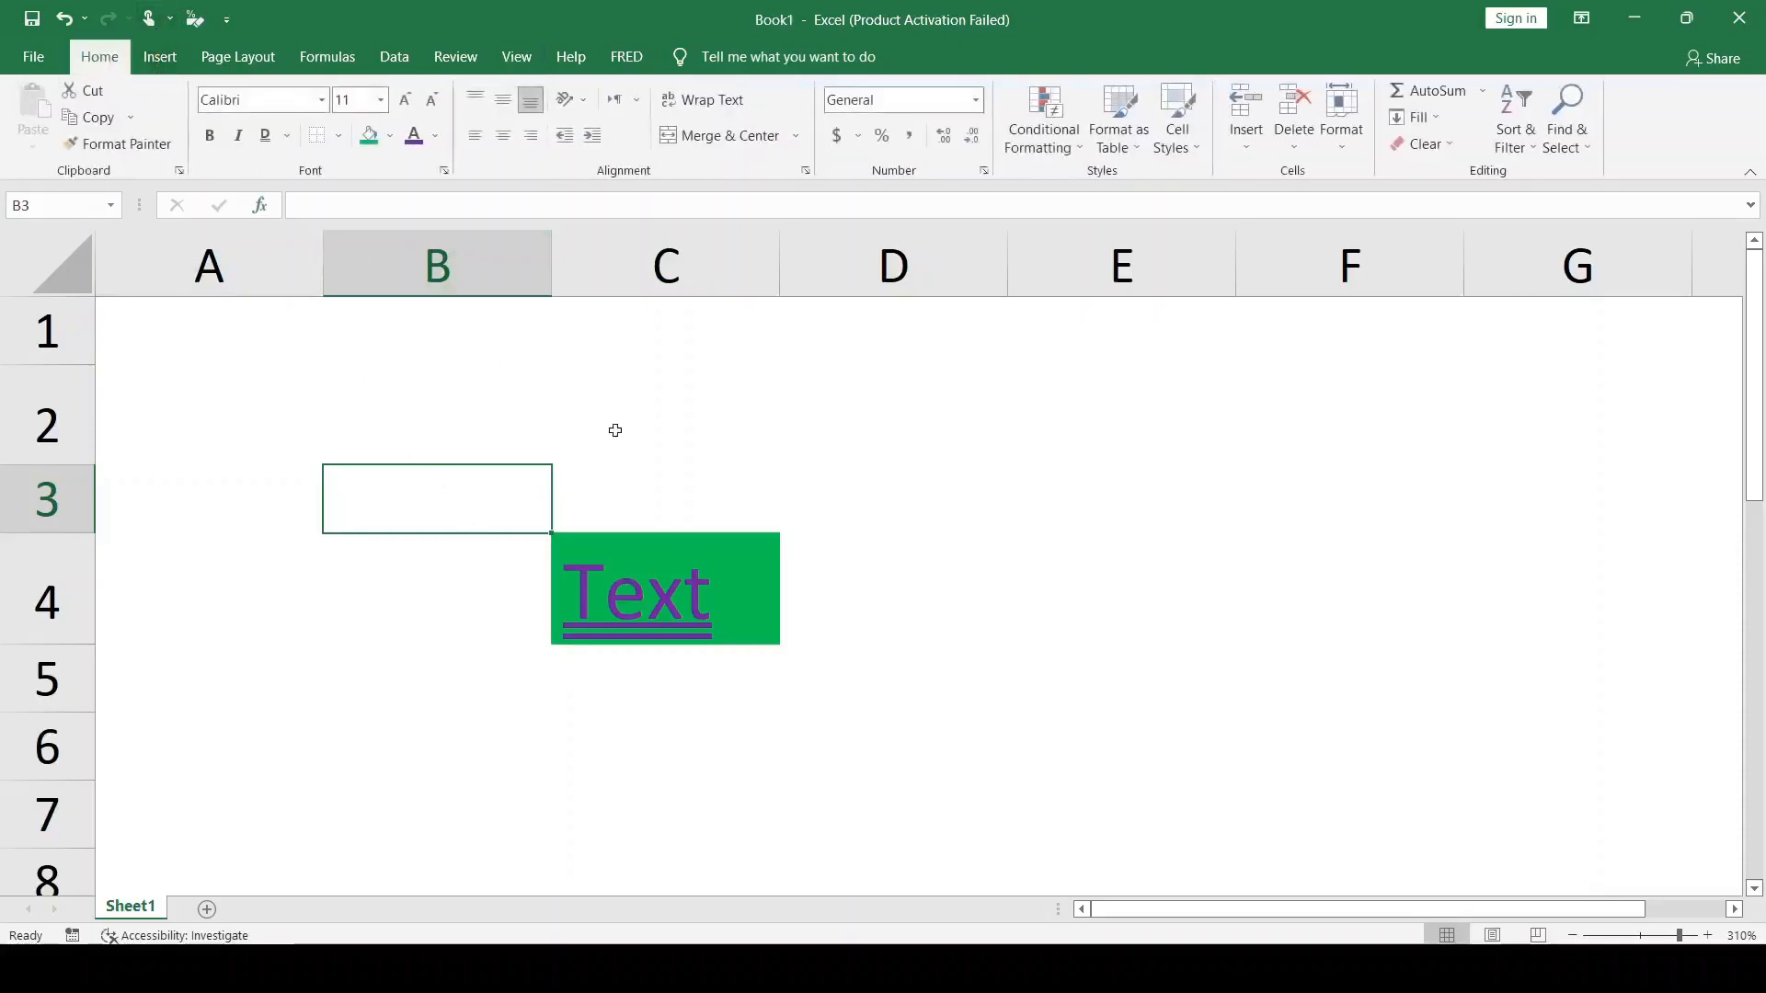
click(773, 430)
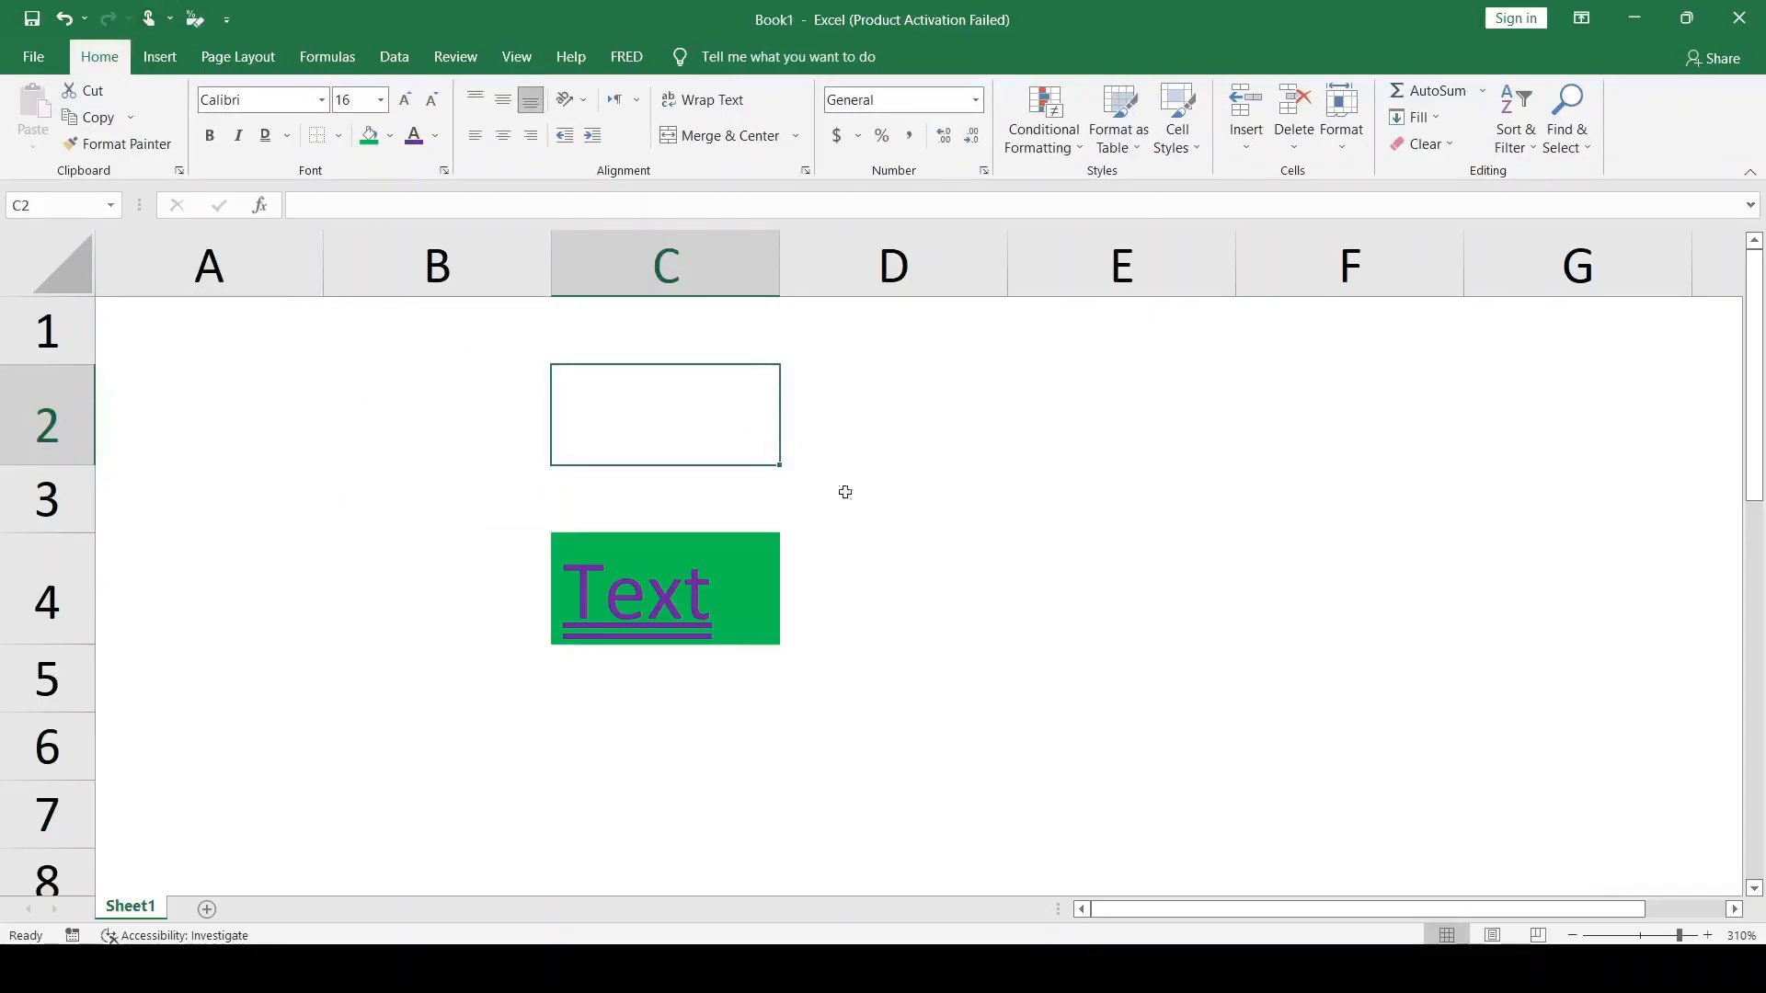
click(855, 416)
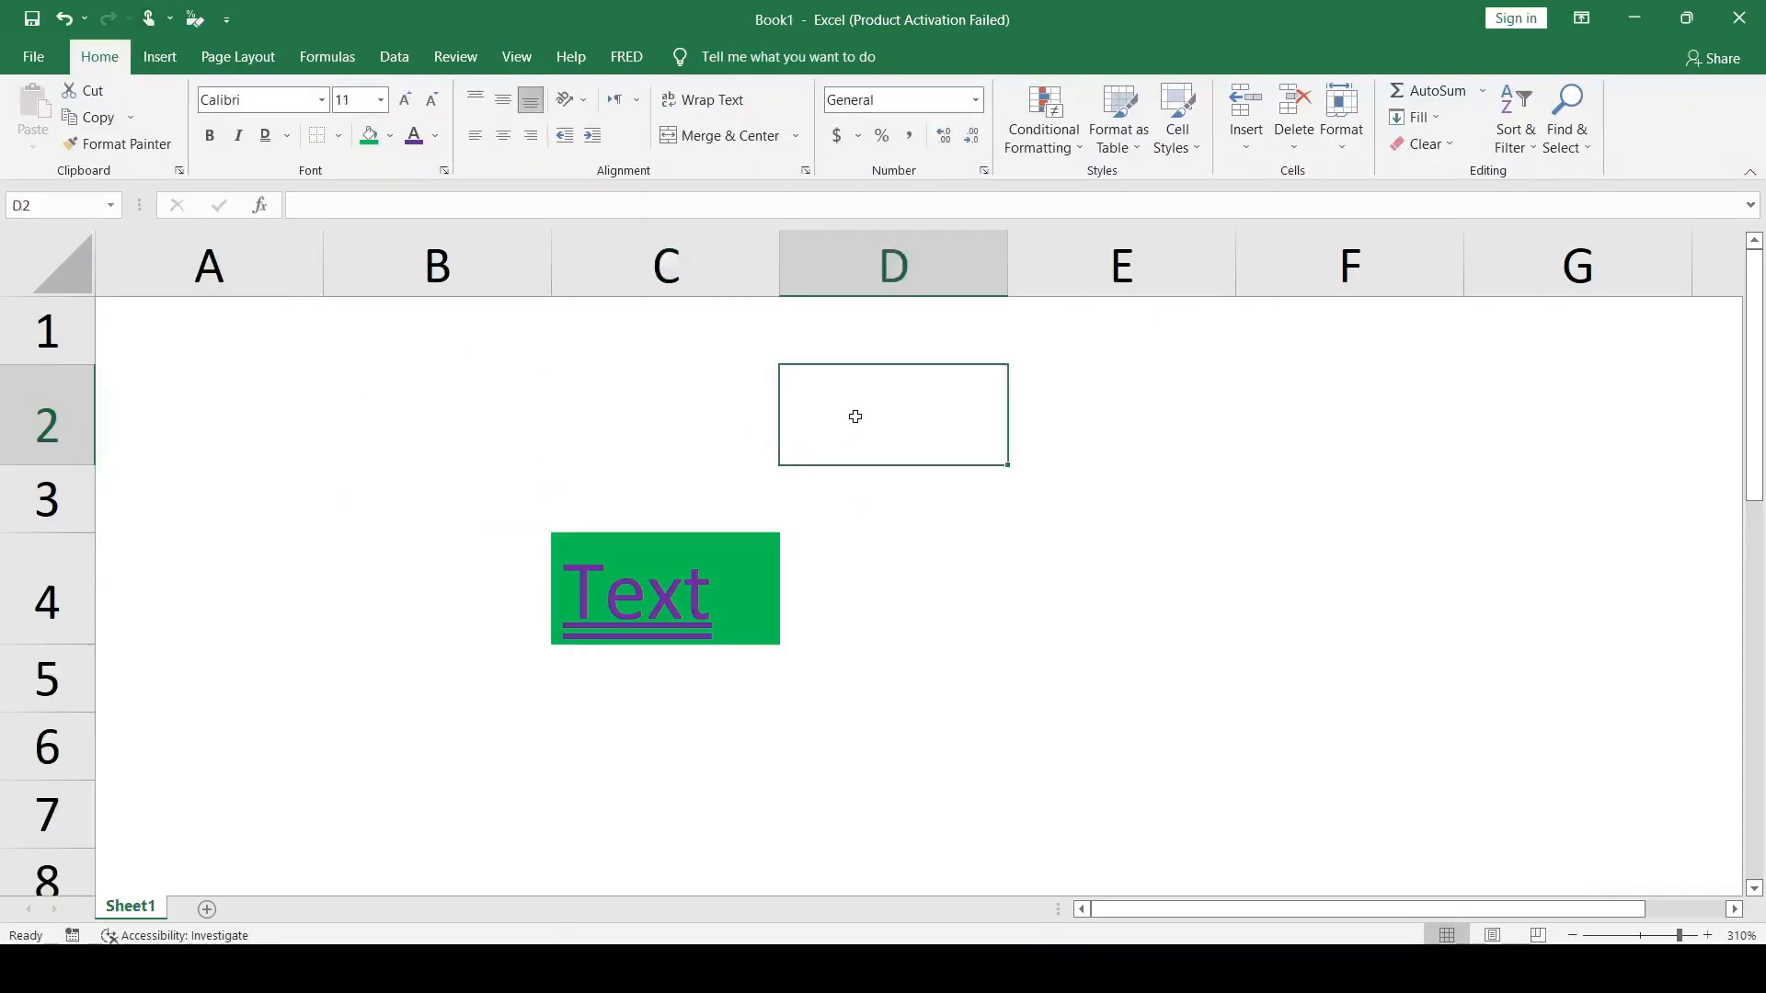